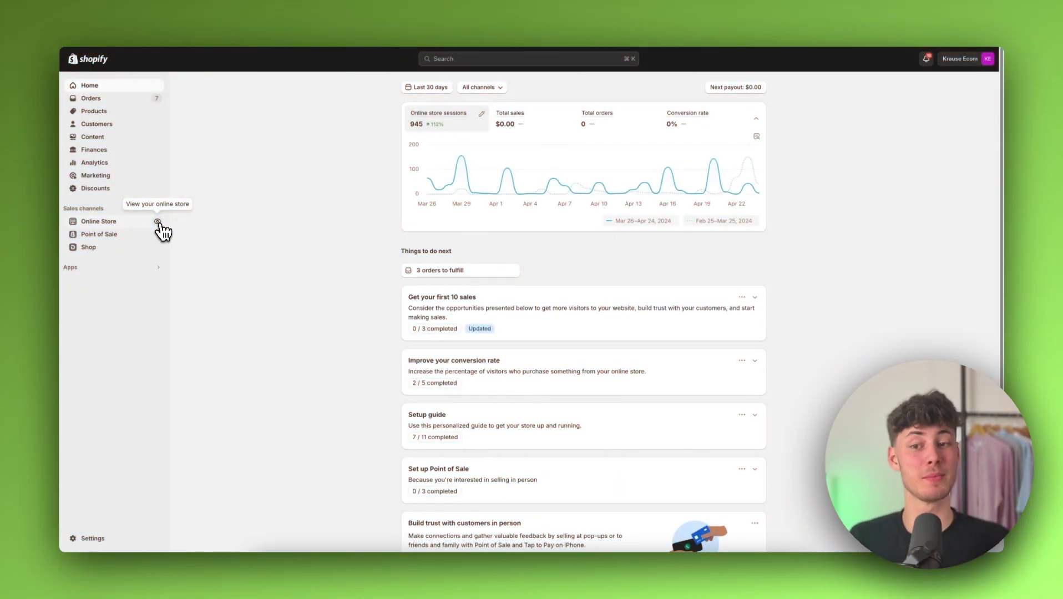
# - Preview the live storefront and scroll through it
pyautogui.click(158, 221)
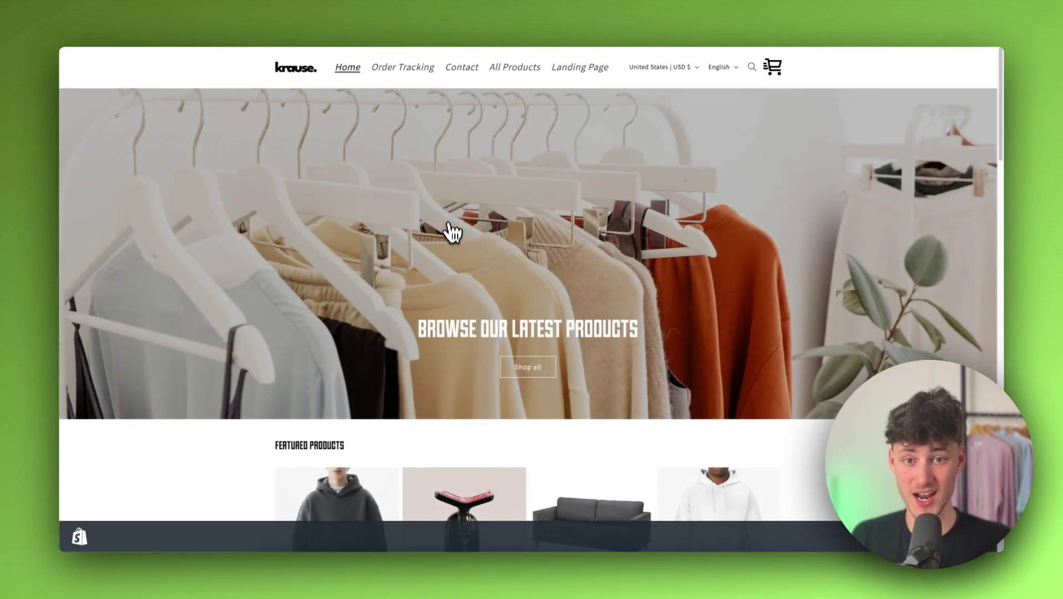
pyautogui.scroll(-1, 453, 232)
pyautogui.scroll(1, 453, 228)
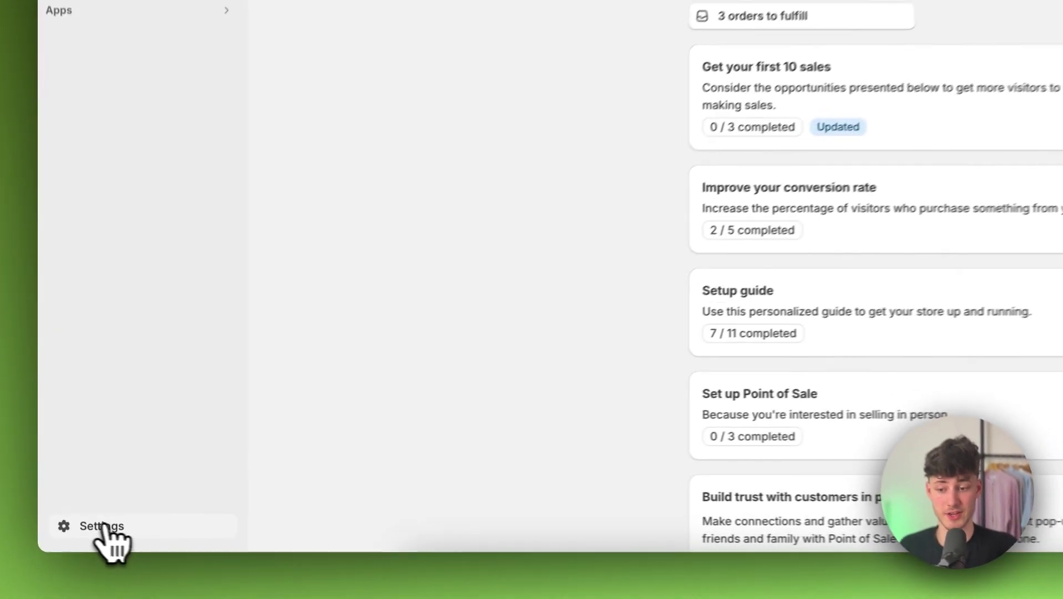
# - Go from Settings > Apps and sales channels to the Shopify App Store
pyautogui.click(89, 536)
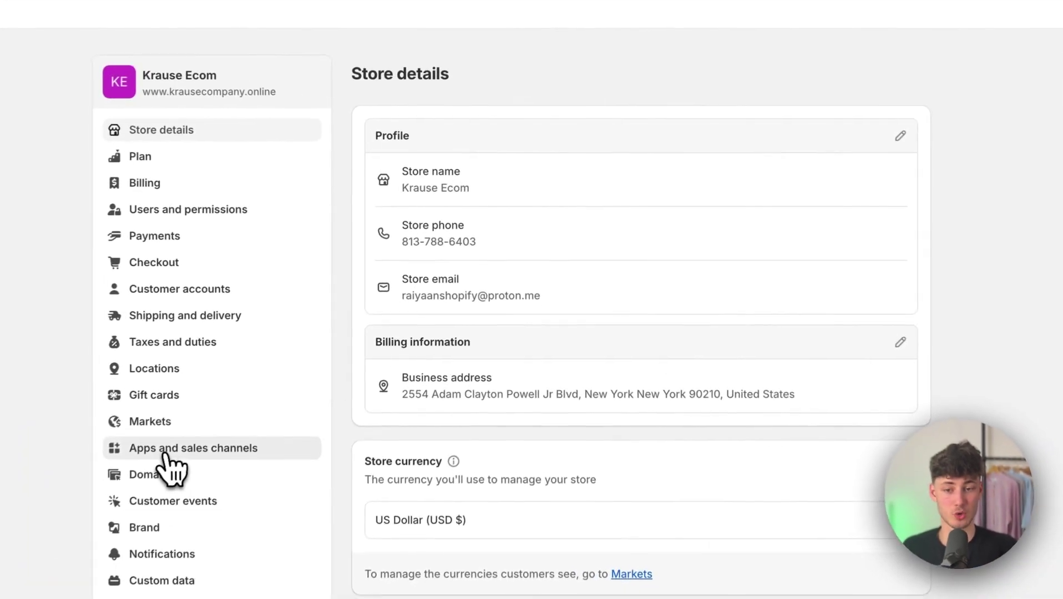
pyautogui.click(356, 328)
pyautogui.click(915, 72)
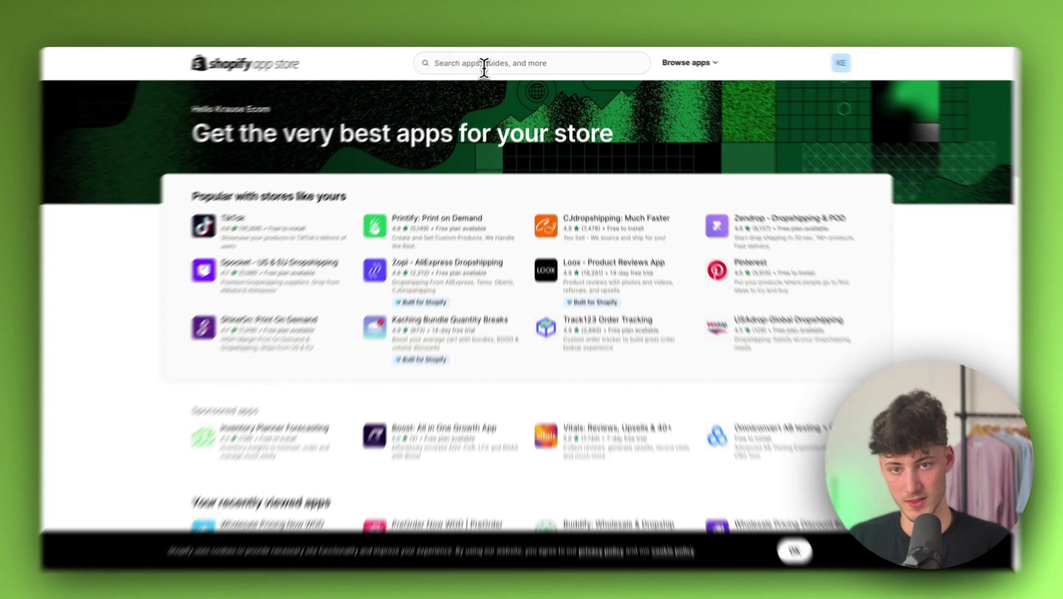
# - Search the App Store for 'Wholesale' and browse the 277 results
pyautogui.click(483, 63)
pyautogui.write('Wholesal')
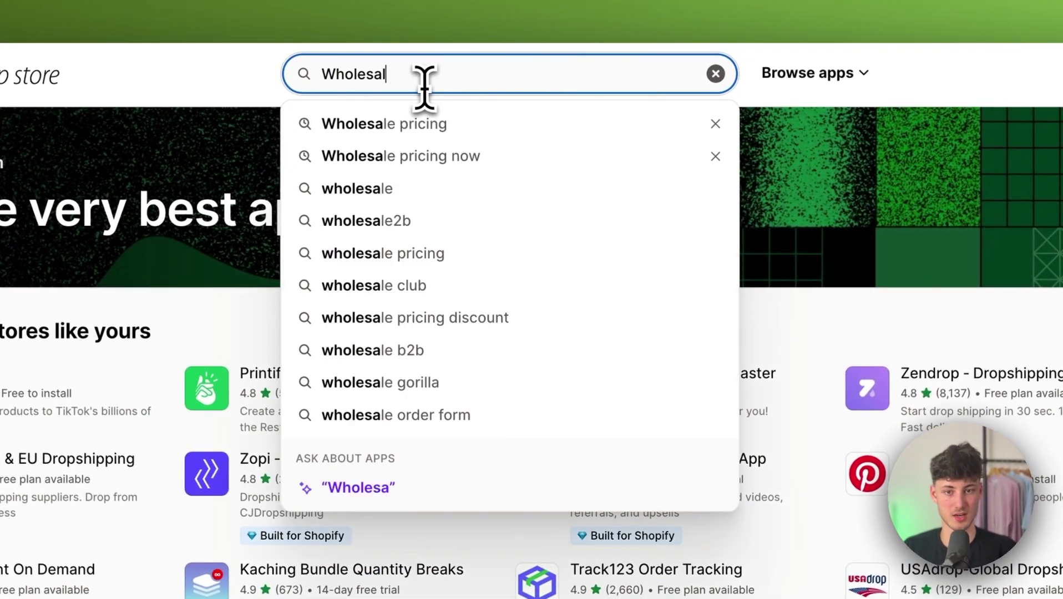
pyautogui.write('e')
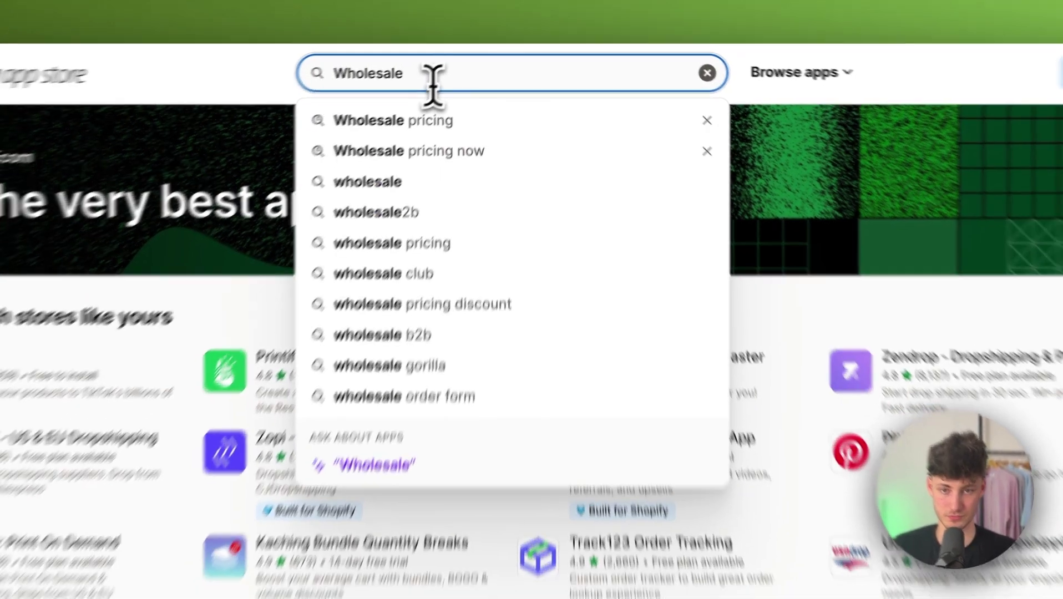
pyautogui.press('Return')
pyautogui.scroll(-15, 672, 327)
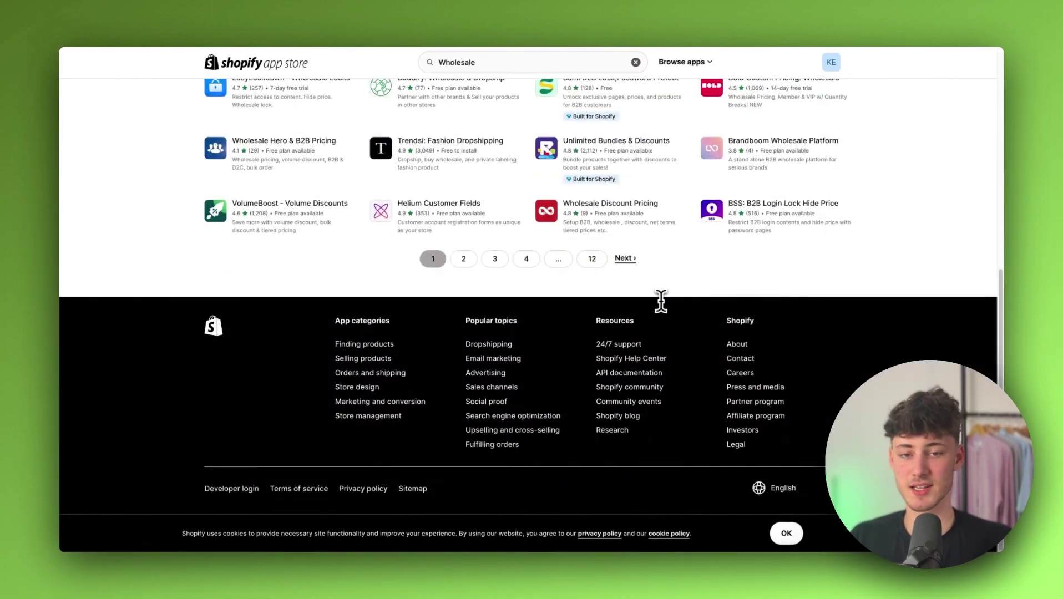
pyautogui.scroll(15, 672, 327)
pyautogui.scroll(-3, 506, 273)
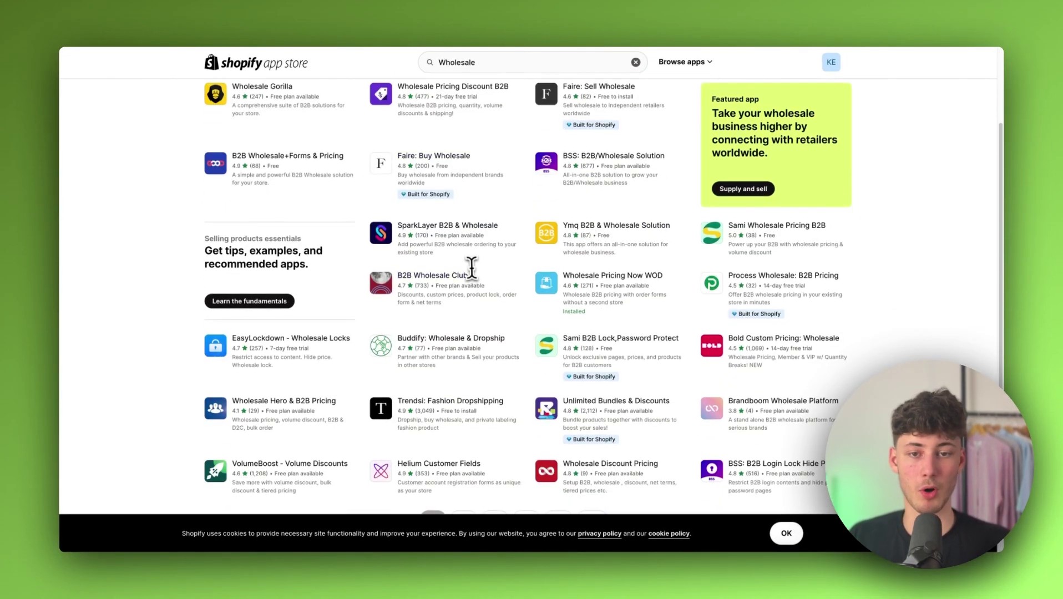
pyautogui.scroll(3, 468, 269)
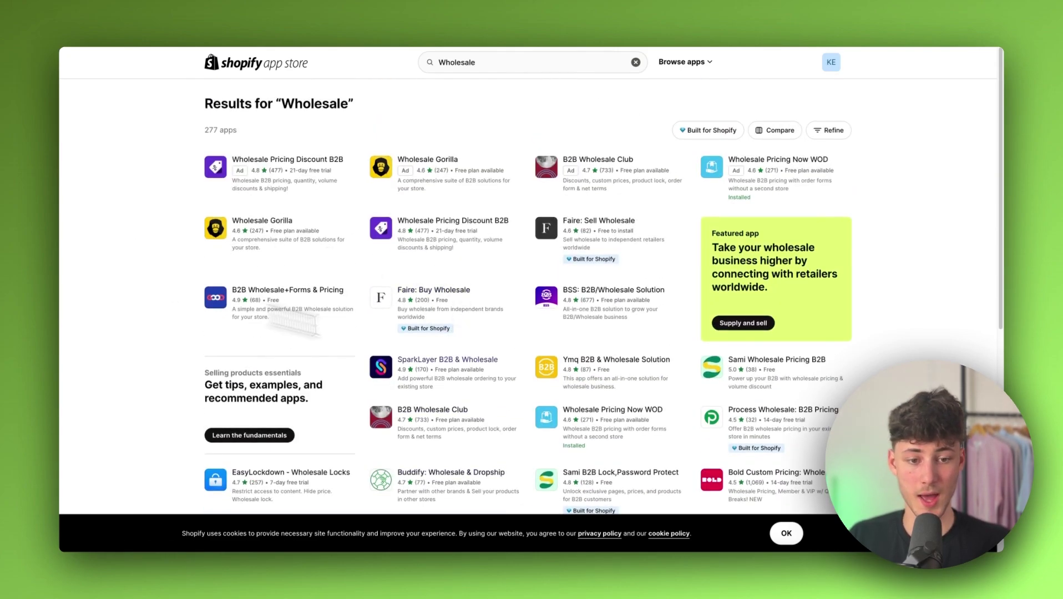
pyautogui.scroll(-2, 343, 304)
# - Open Process Wholesale: B2B Pricing, review its developer Casual Ecommerce Apps, and install it
pyautogui.click(779, 338)
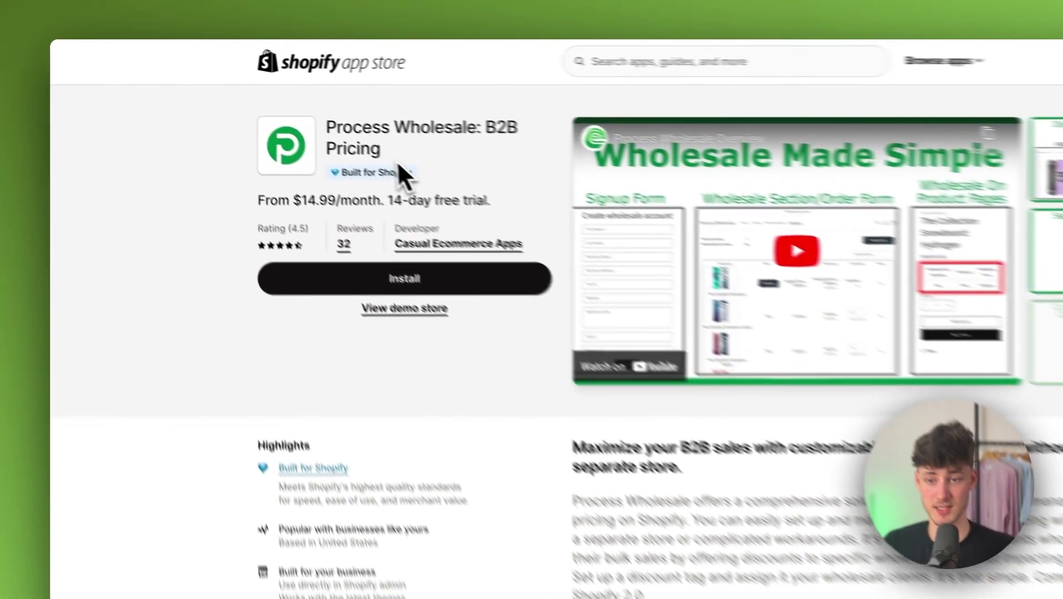
pyautogui.moveTo(252, 104); pyautogui.dragTo(228, 100)
pyautogui.click(497, 180)
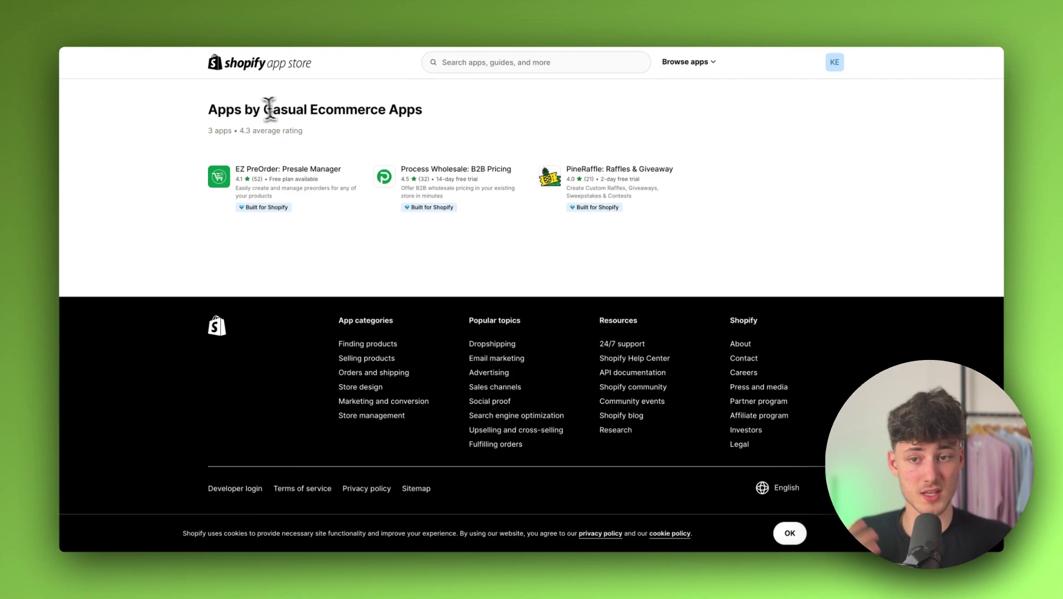
pyautogui.moveTo(266, 109); pyautogui.dragTo(437, 116)
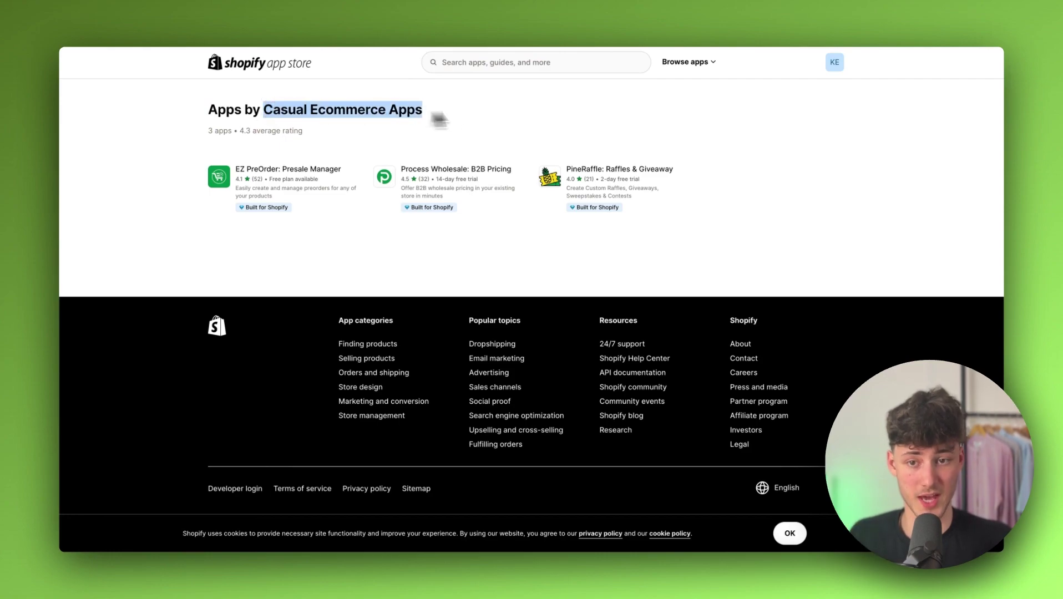
pyautogui.click(436, 116)
pyautogui.click(722, 21)
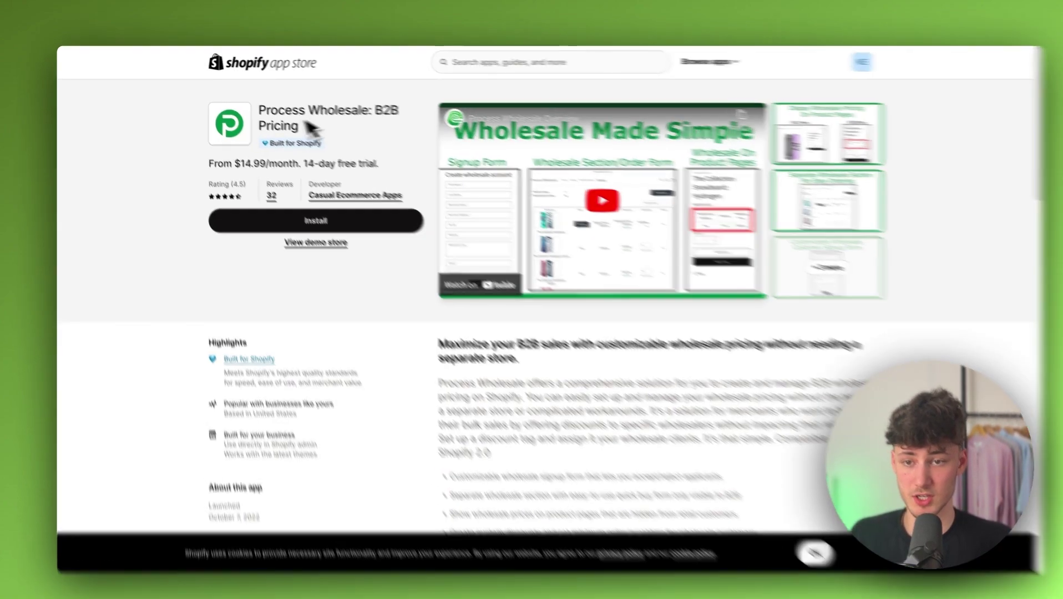
pyautogui.moveTo(344, 129); pyautogui.dragTo(242, 106)
pyautogui.click(310, 128)
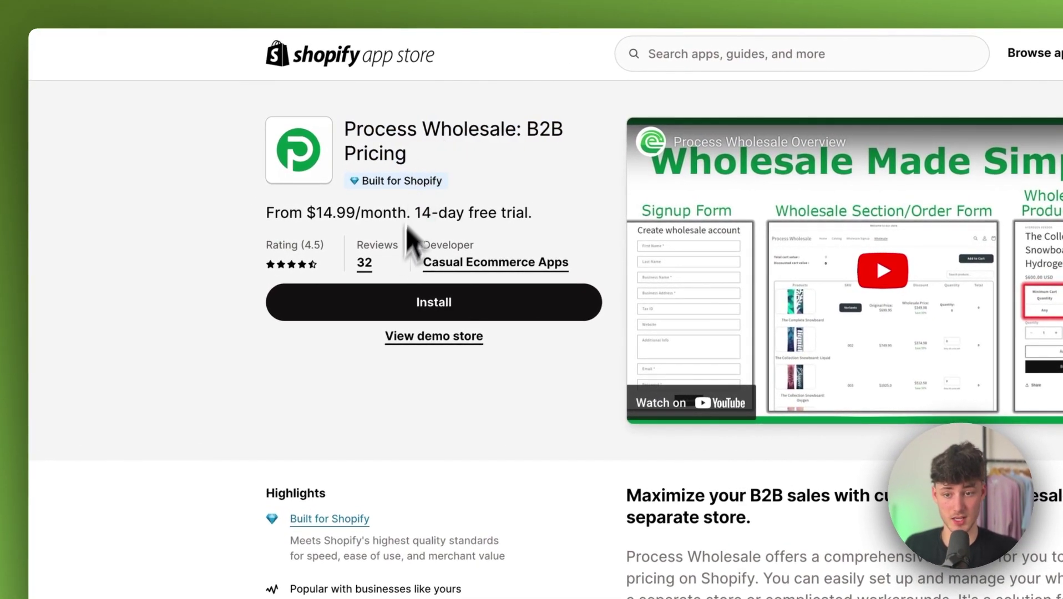
pyautogui.click(452, 304)
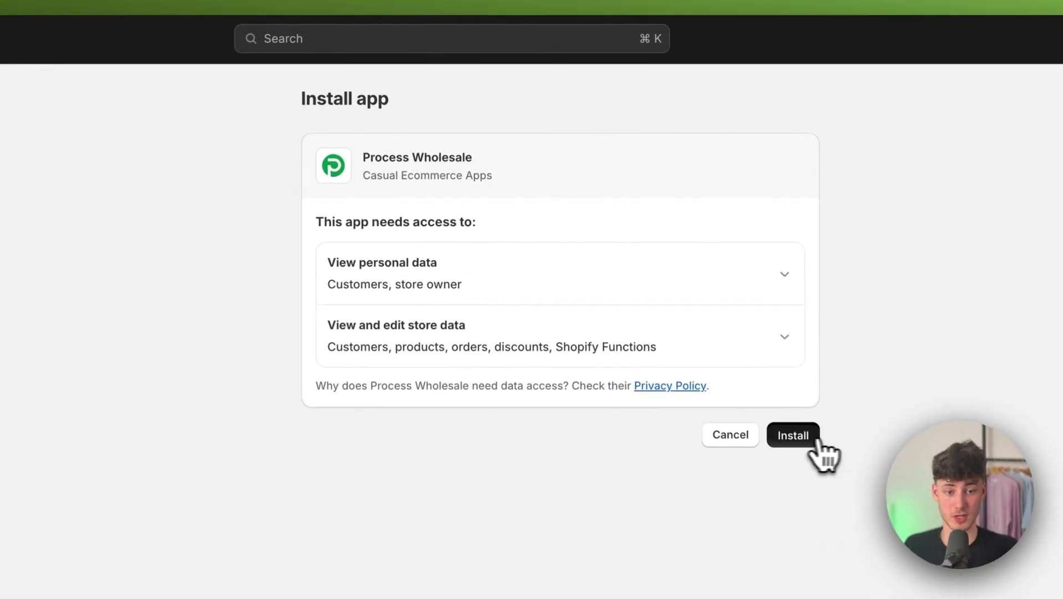
# - Confirm the install and subscribe to the $14.99 Essentials plan
pyautogui.click(794, 435)
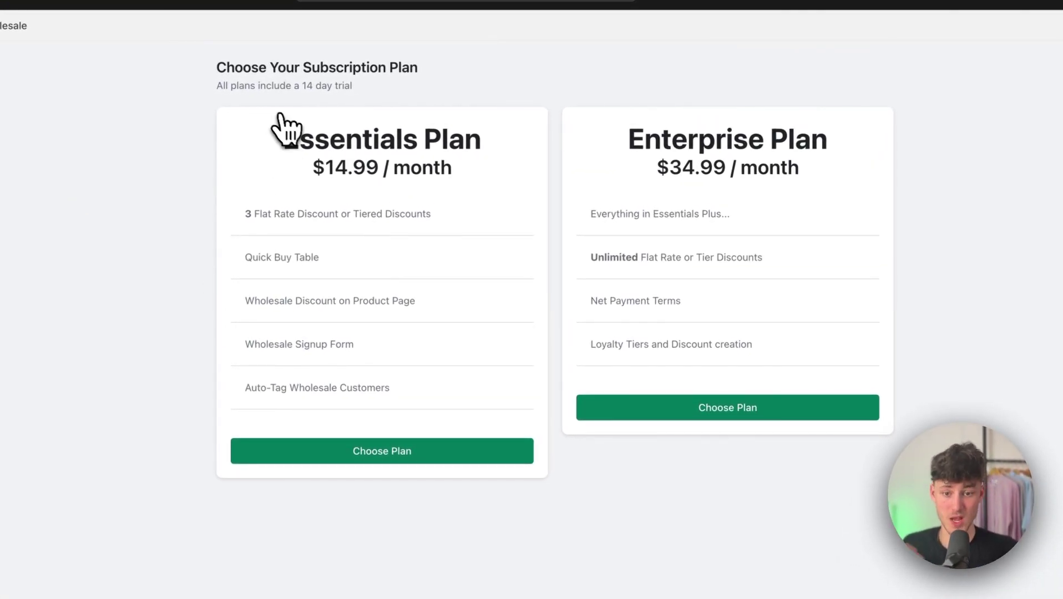
pyautogui.moveTo(332, 155); pyautogui.dragTo(499, 194)
pyautogui.click(441, 206)
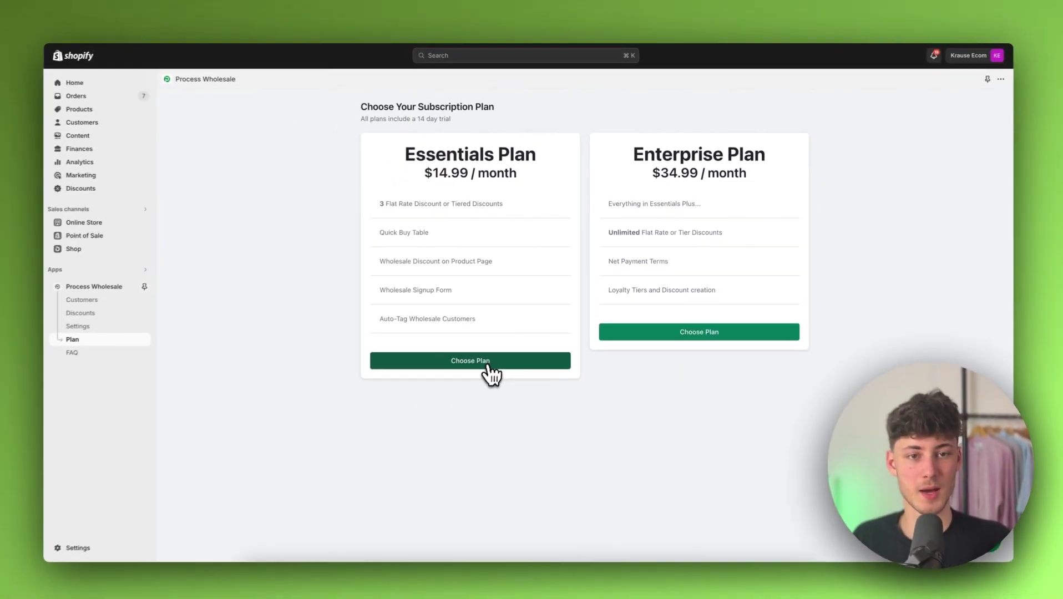
pyautogui.click(359, 452)
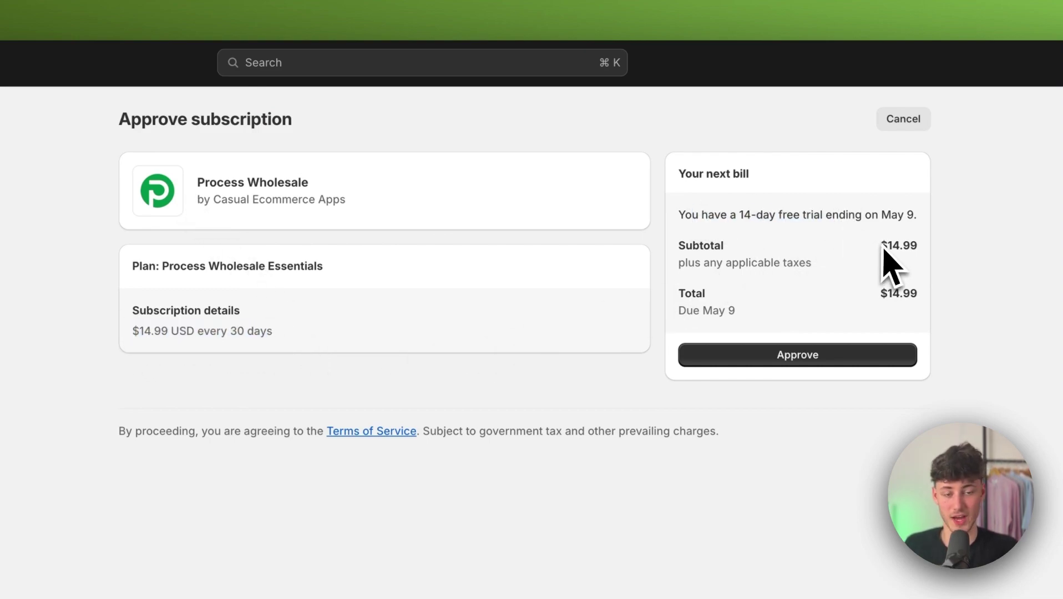
pyautogui.click(831, 344)
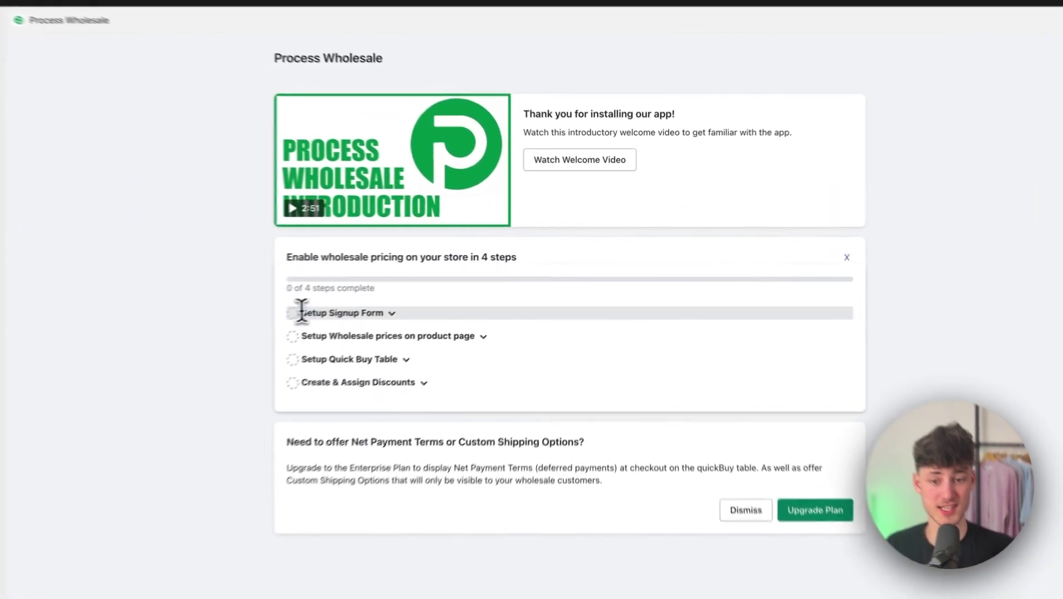
# - Open the current theme in the editor on the Default page template
pyautogui.click(432, 298)
pyautogui.click(333, 319)
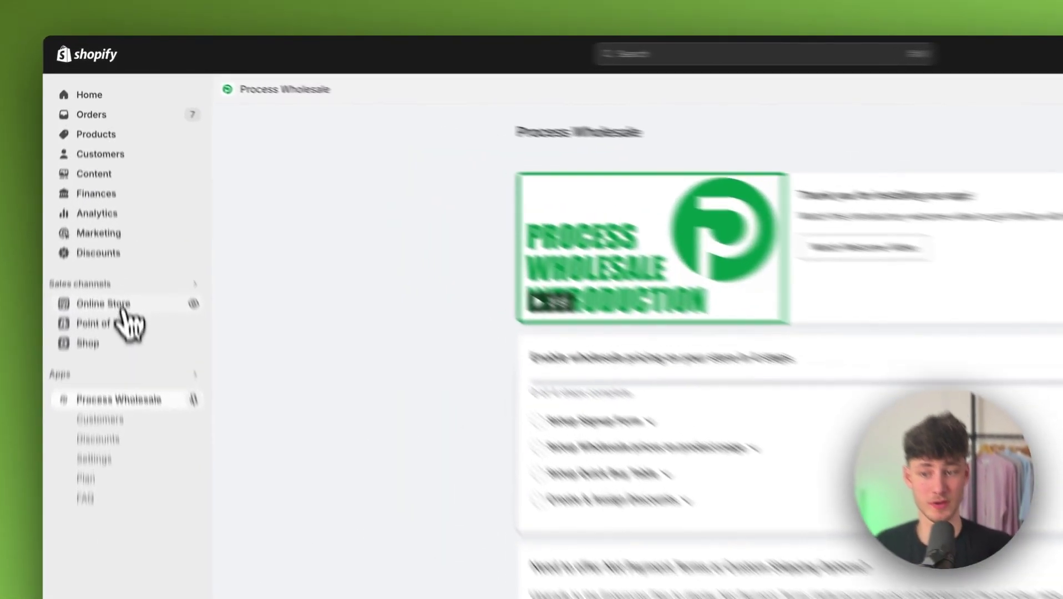
pyautogui.click(101, 222)
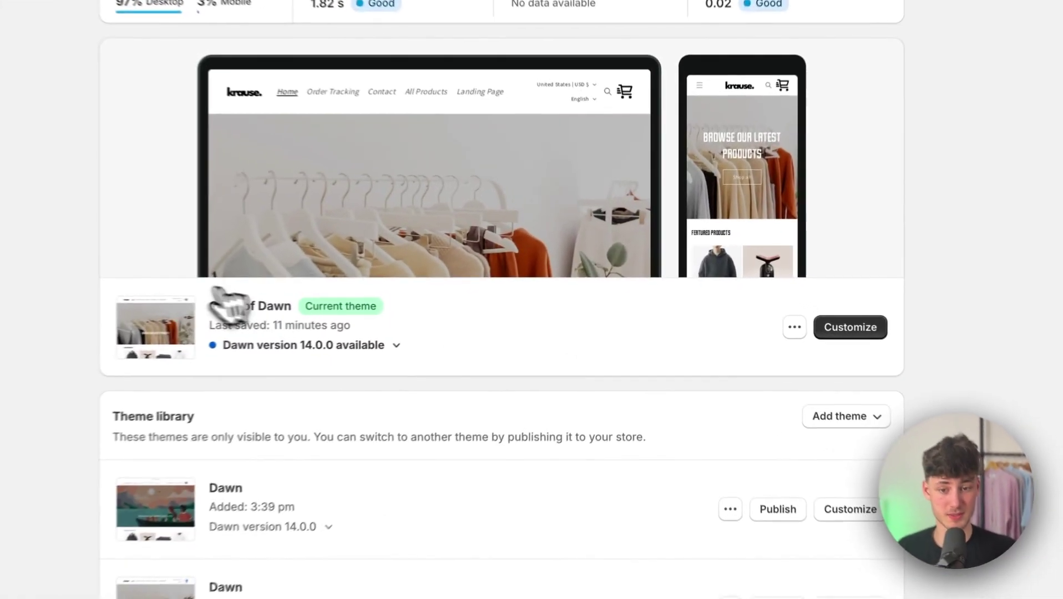
pyautogui.click(870, 333)
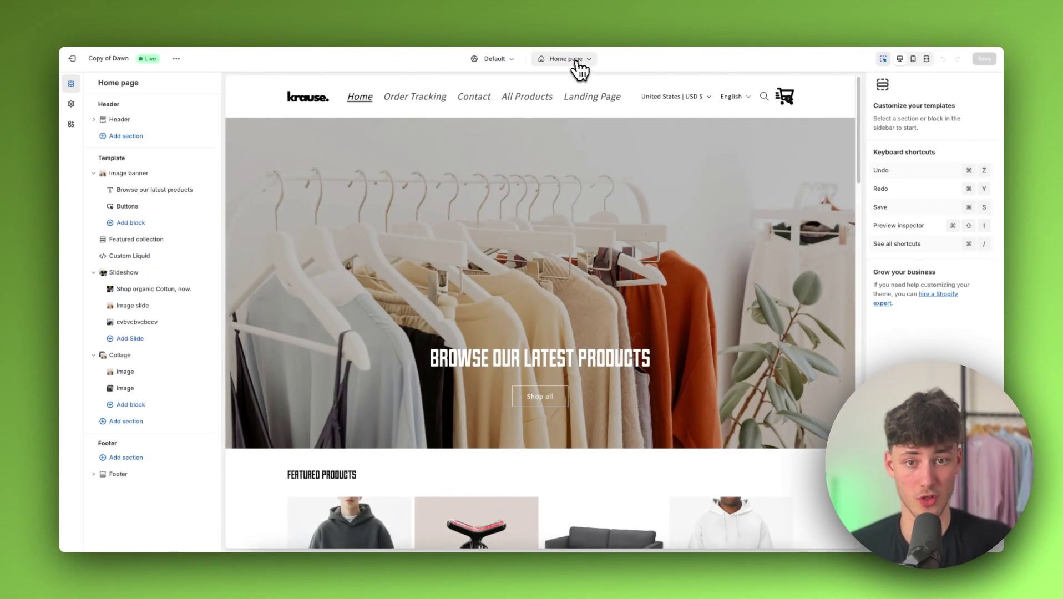
pyautogui.click(577, 60)
pyautogui.click(532, 195)
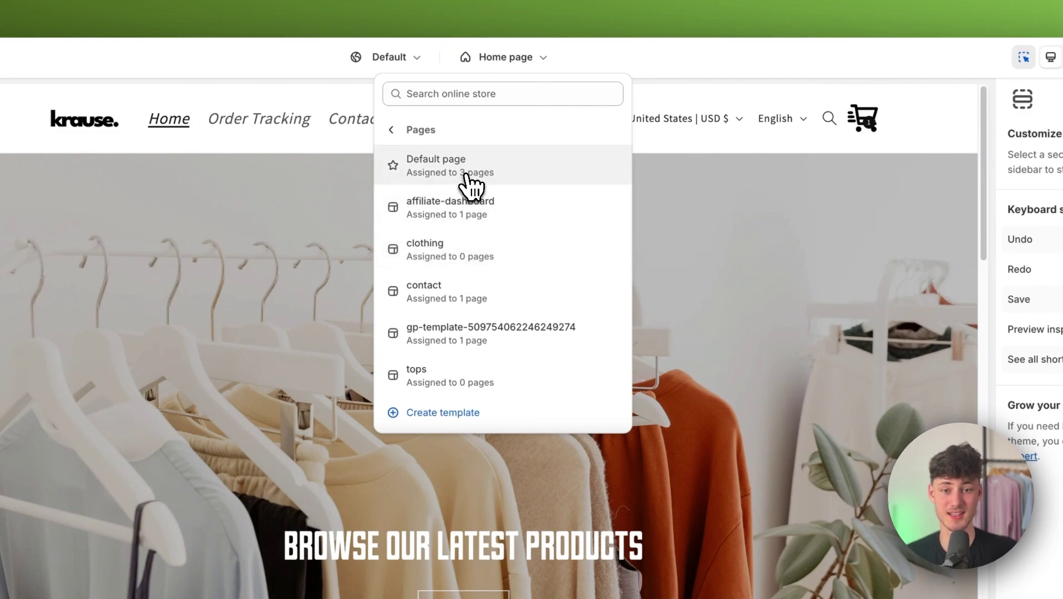
pyautogui.click(471, 185)
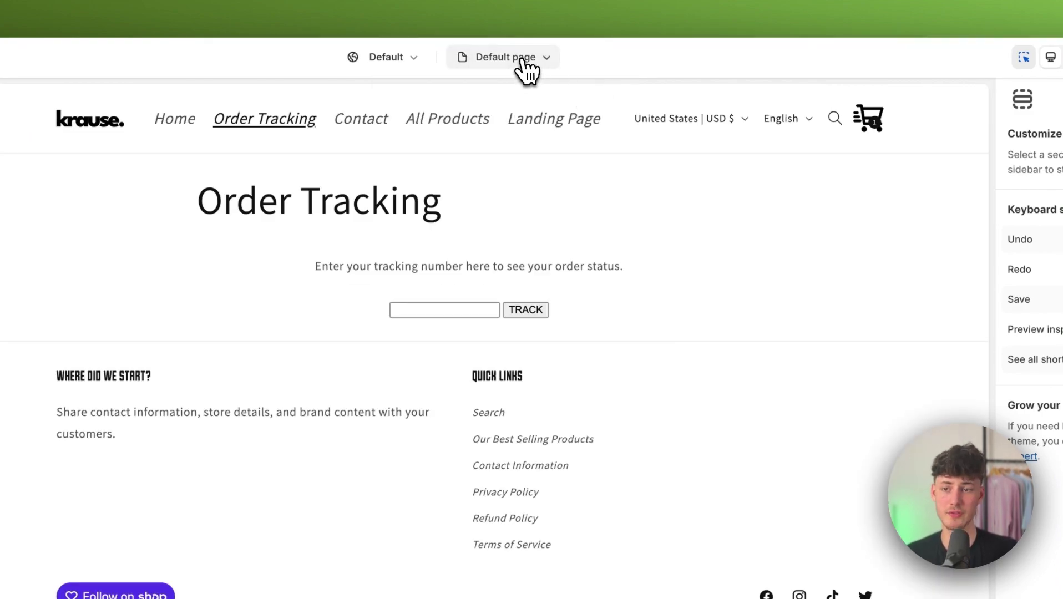
# - Create a page template named 'wholesale-sign-up' based on Default page
pyautogui.click(524, 61)
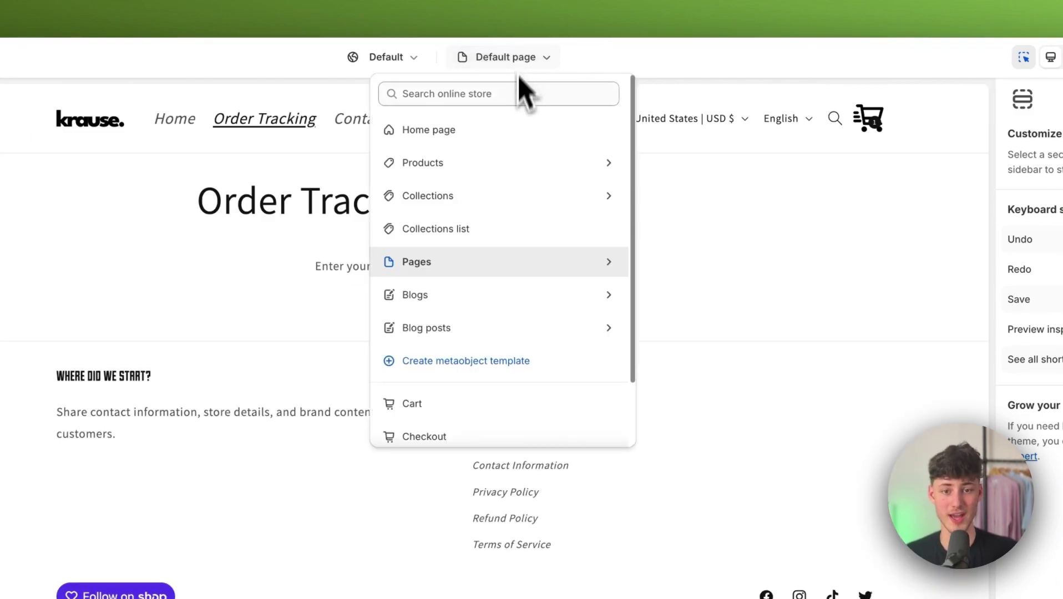
pyautogui.click(460, 261)
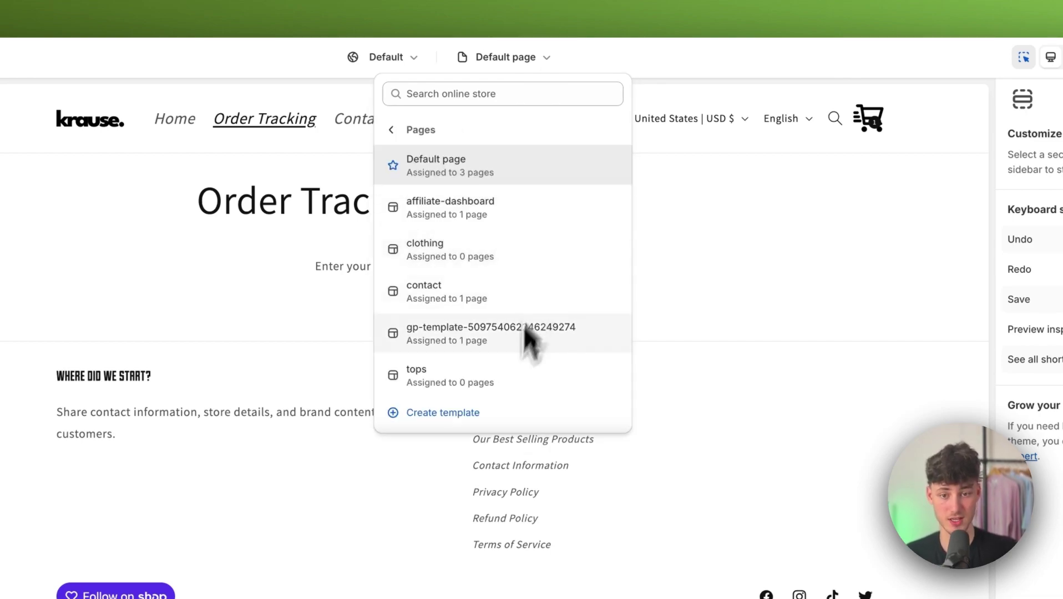
pyautogui.click(466, 413)
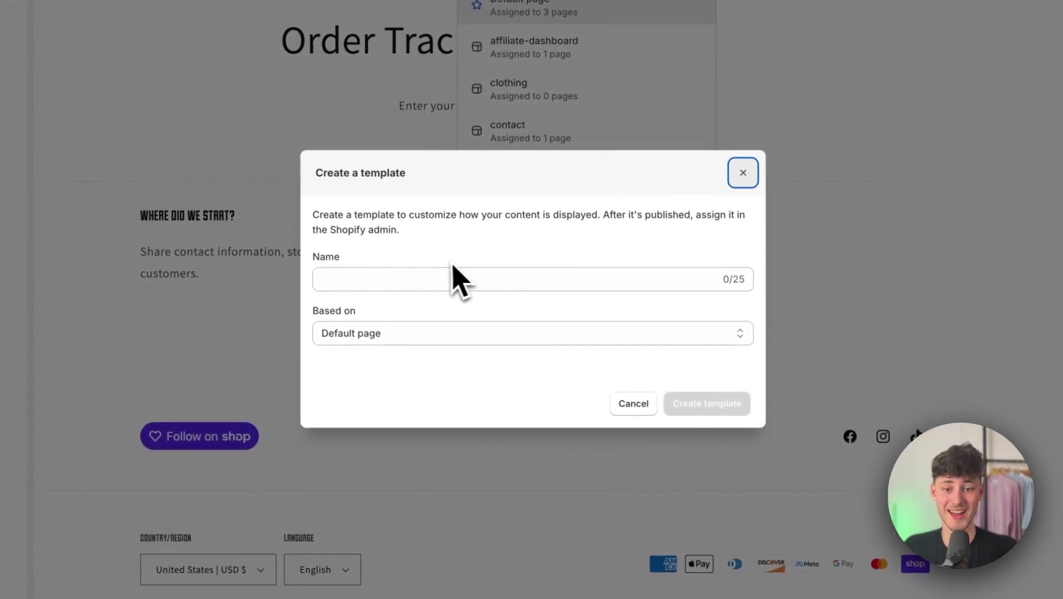
pyautogui.click(395, 381)
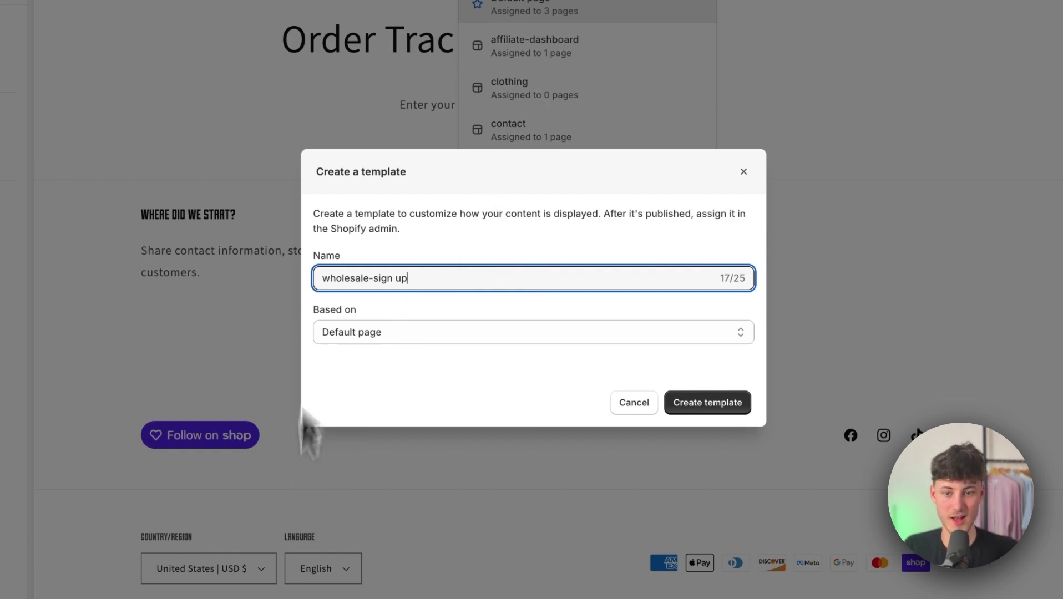
pyautogui.click(325, 332)
pyautogui.click(555, 338)
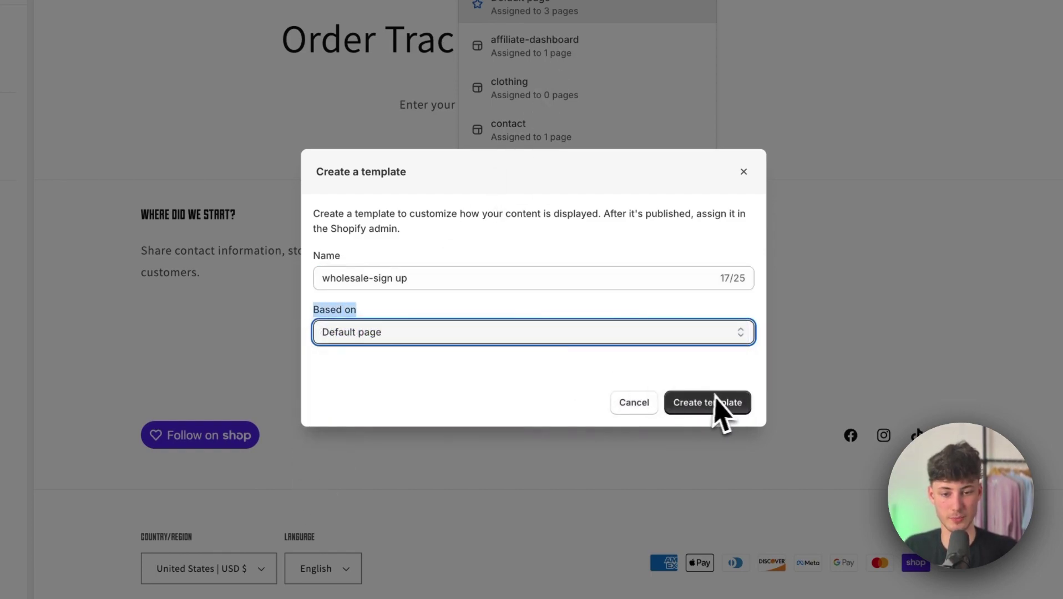
pyautogui.click(624, 337)
pyautogui.click(638, 332)
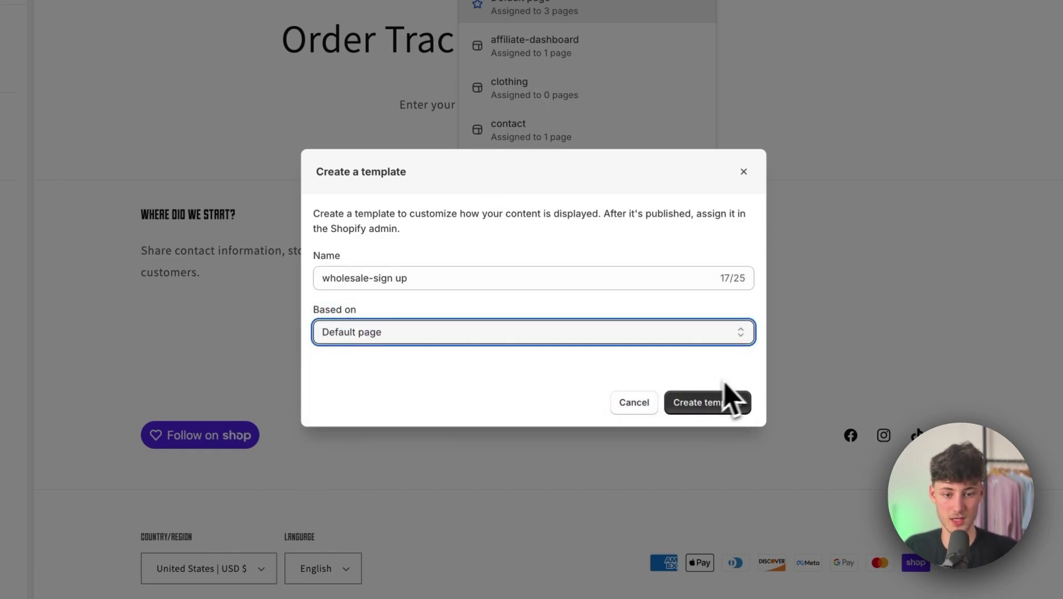
pyautogui.click(720, 402)
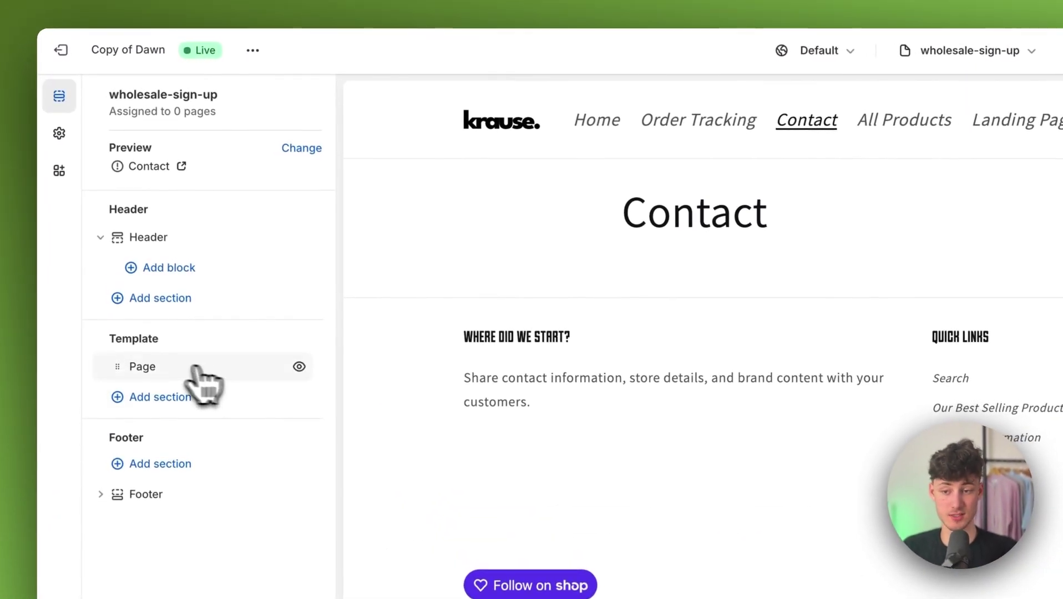
# - Add the Process Wholesale 'Wholesale Signup Form' section to the template
pyautogui.click(169, 402)
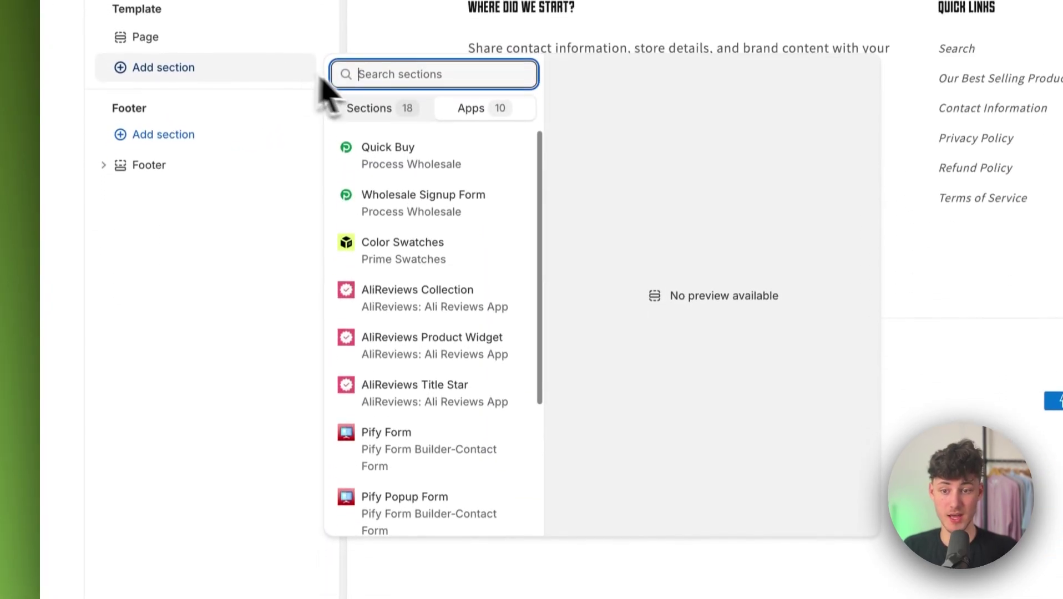
pyautogui.click(455, 199)
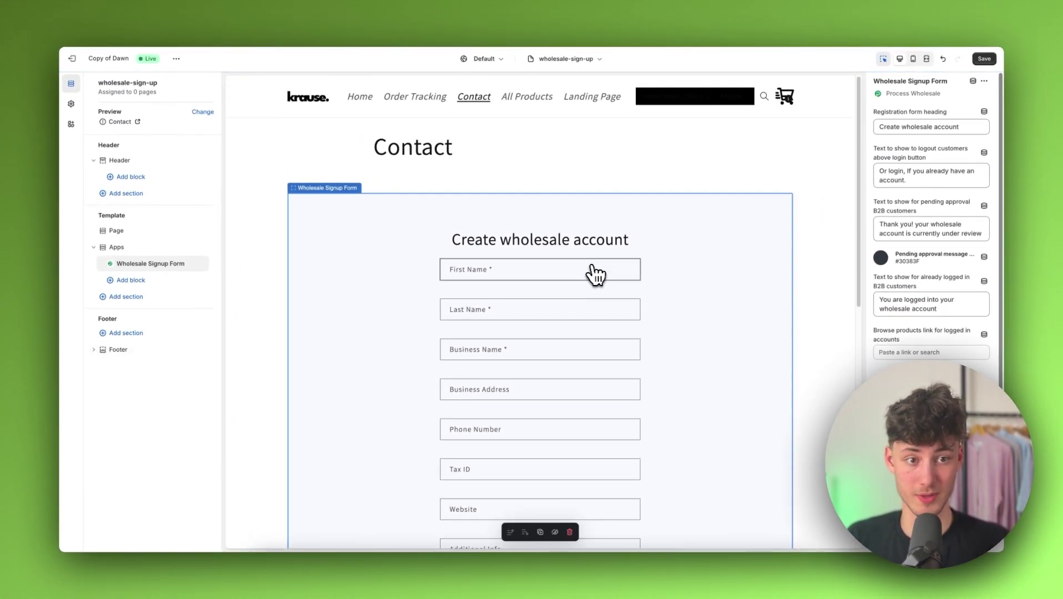
pyautogui.scroll(-3, 610, 281)
pyautogui.scroll(3, 655, 289)
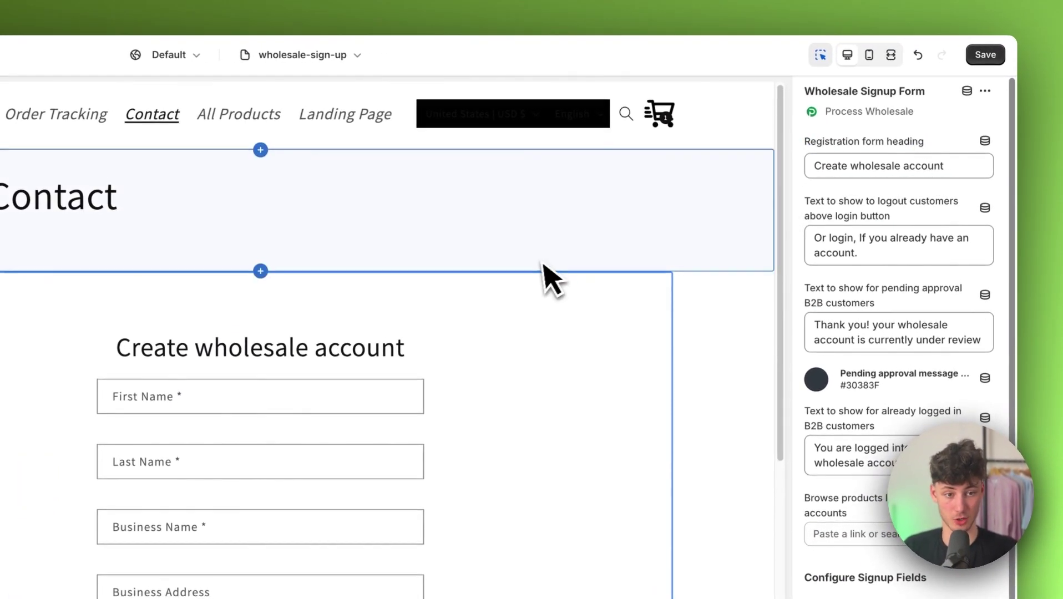
pyautogui.scroll(-2, 610, 266)
# - Undo a test heading edit, make Tax ID required, and save the theme
pyautogui.tripleClick(896, 167)
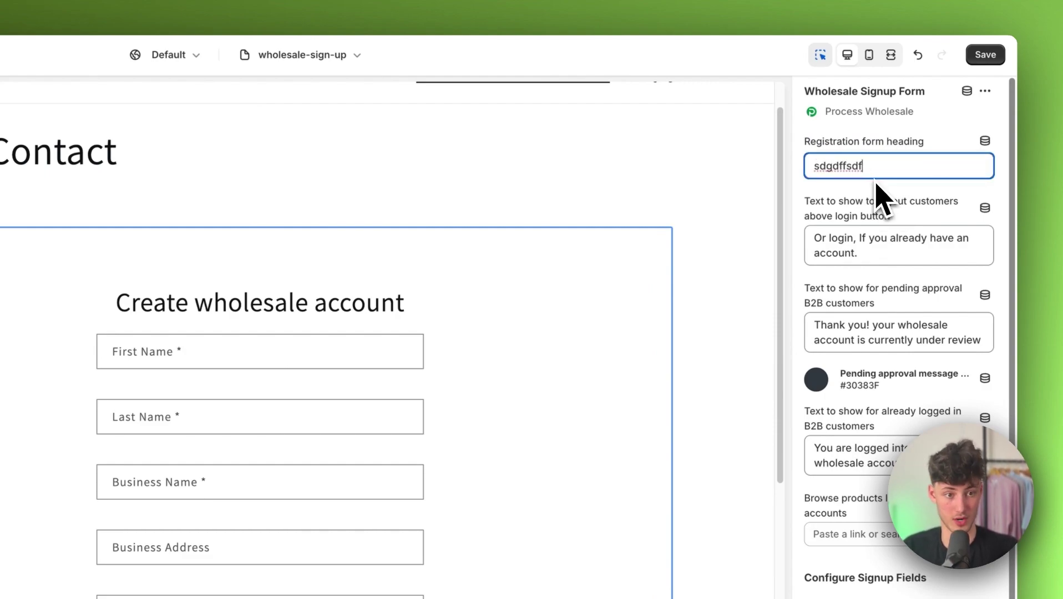
pyautogui.hotkey('ctrl', 'z')
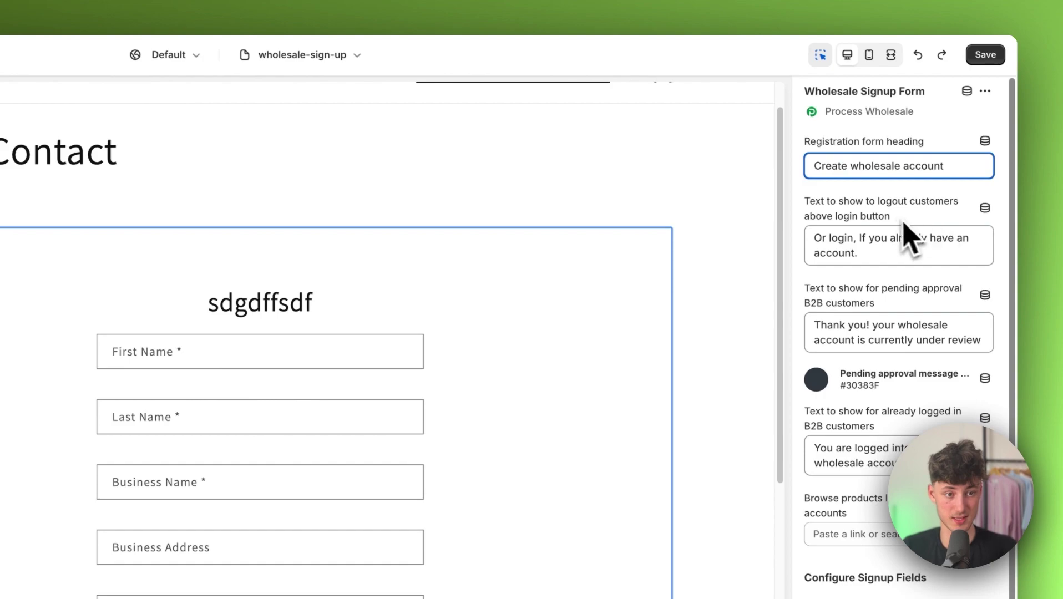
pyautogui.scroll(-4, 899, 224)
pyautogui.click(816, 220)
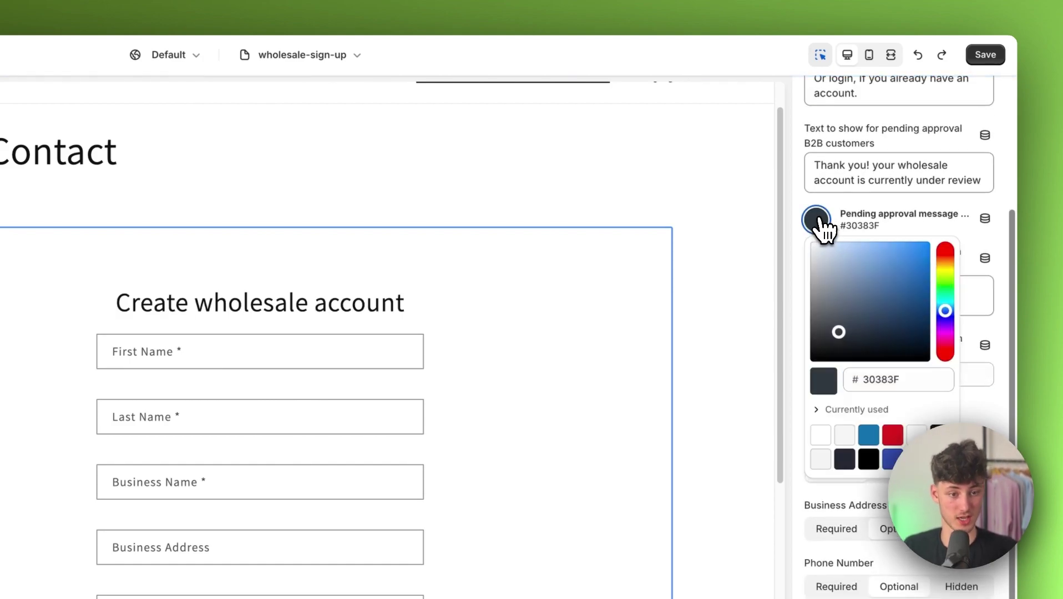
pyautogui.click(816, 220)
pyautogui.moveTo(806, 420); pyautogui.dragTo(942, 420)
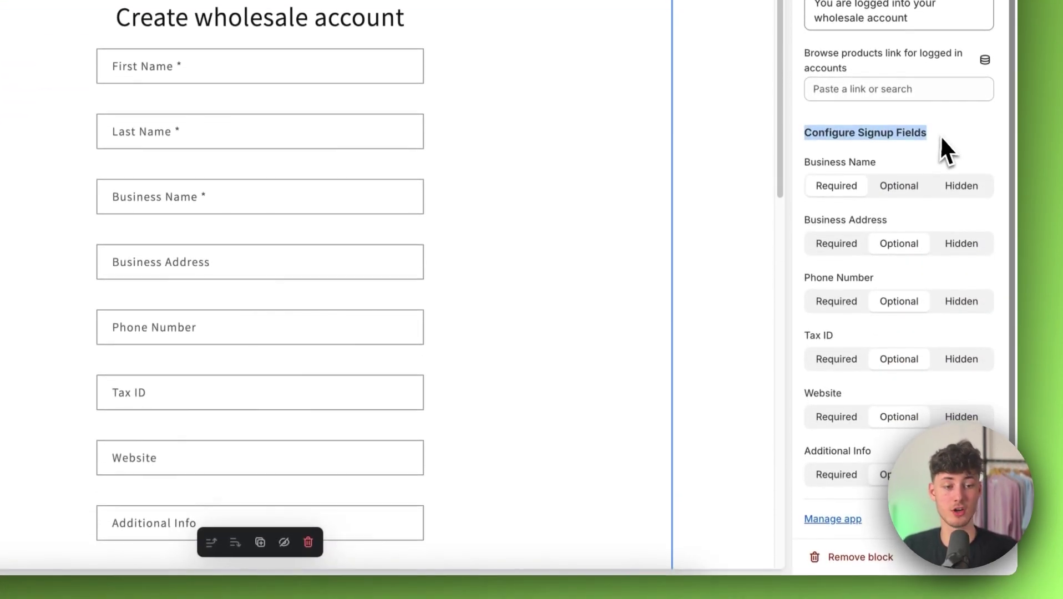
pyautogui.click(943, 420)
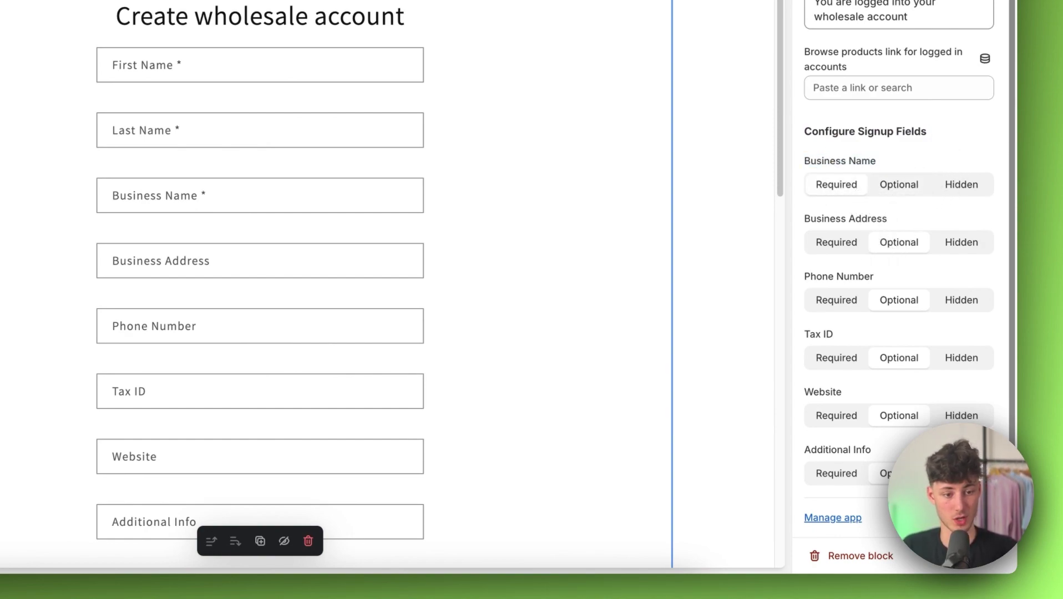
pyautogui.click(915, 251)
pyautogui.click(911, 247)
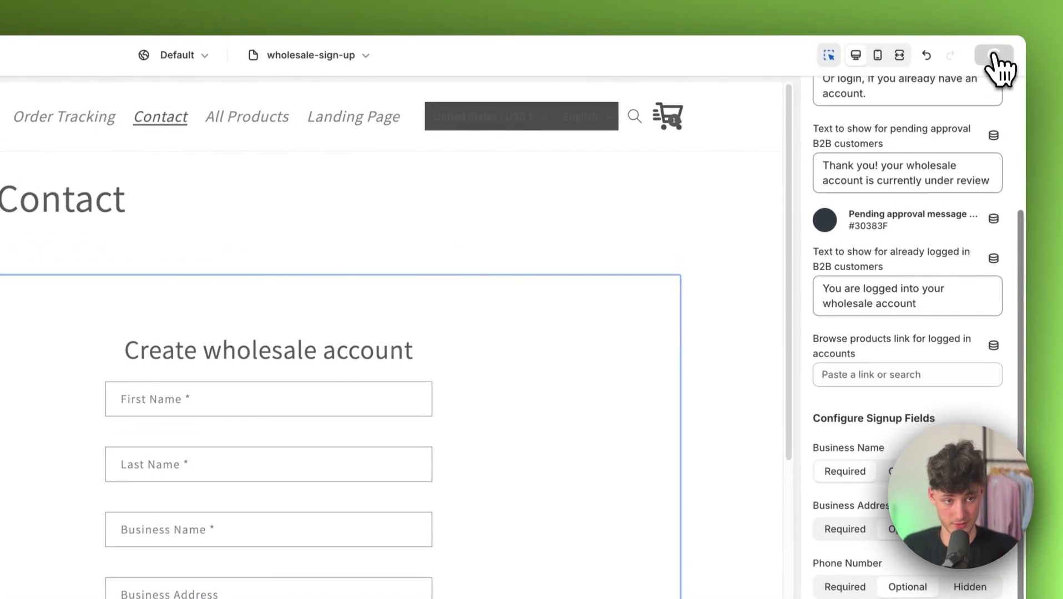
pyautogui.click(992, 36)
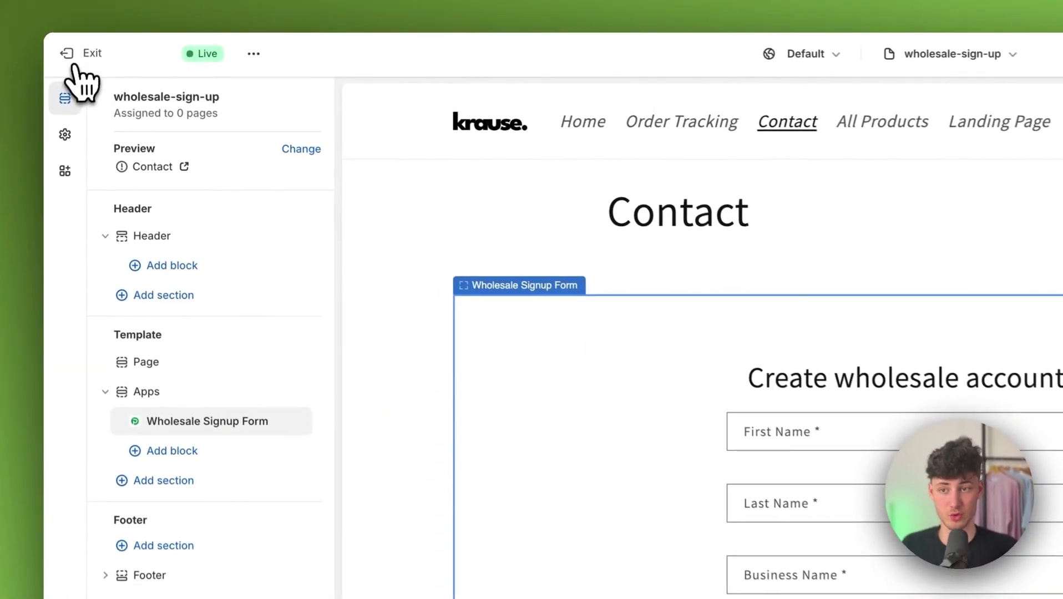
# - Create a page titled 'Wholesale Sign Up' using the wholesale-sign-up template and save it
pyautogui.click(71, 58)
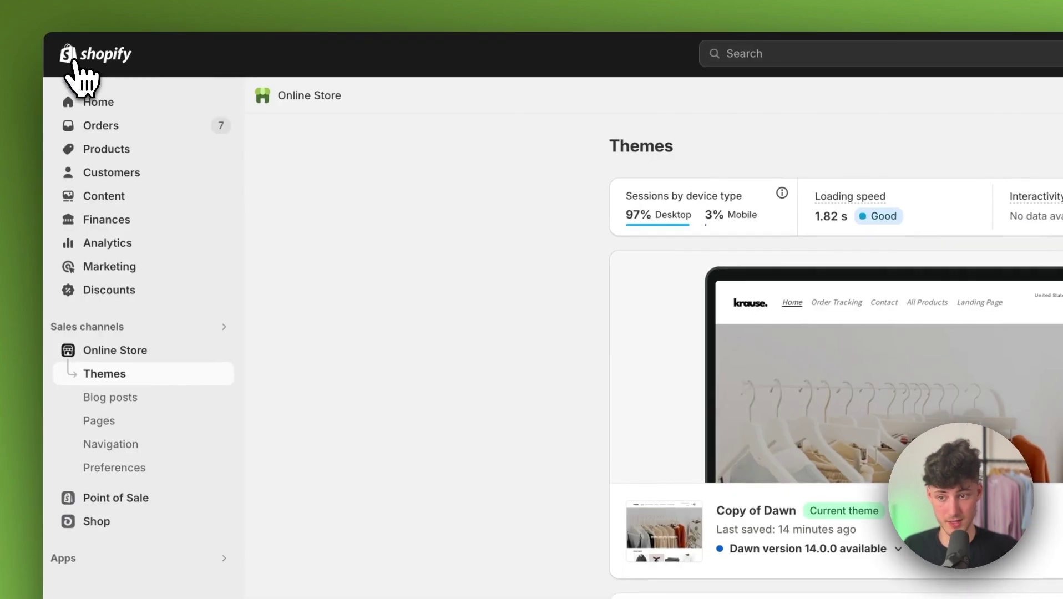
pyautogui.click(134, 423)
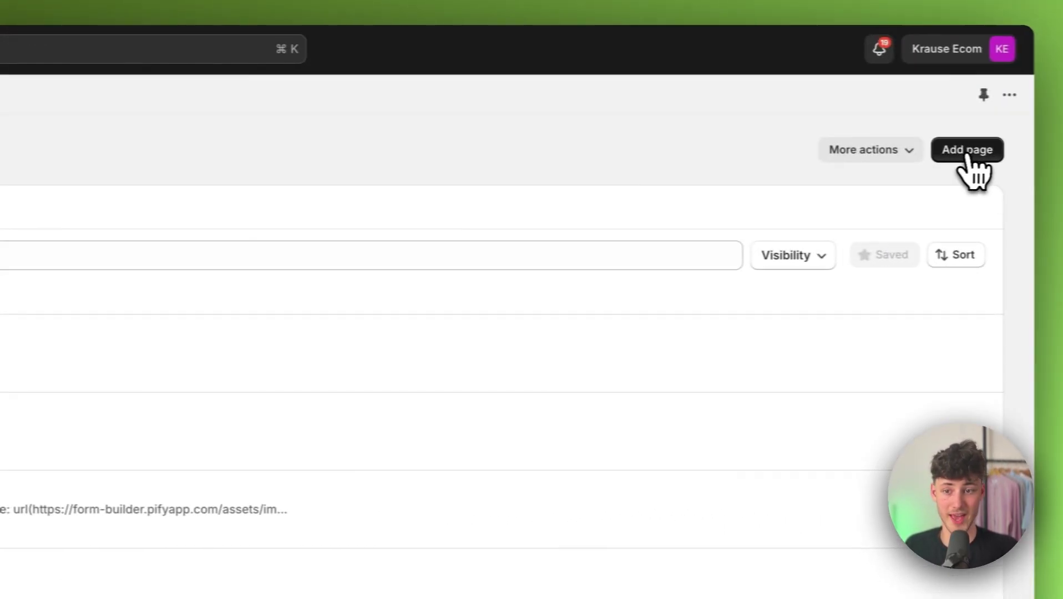
pyautogui.click(969, 158)
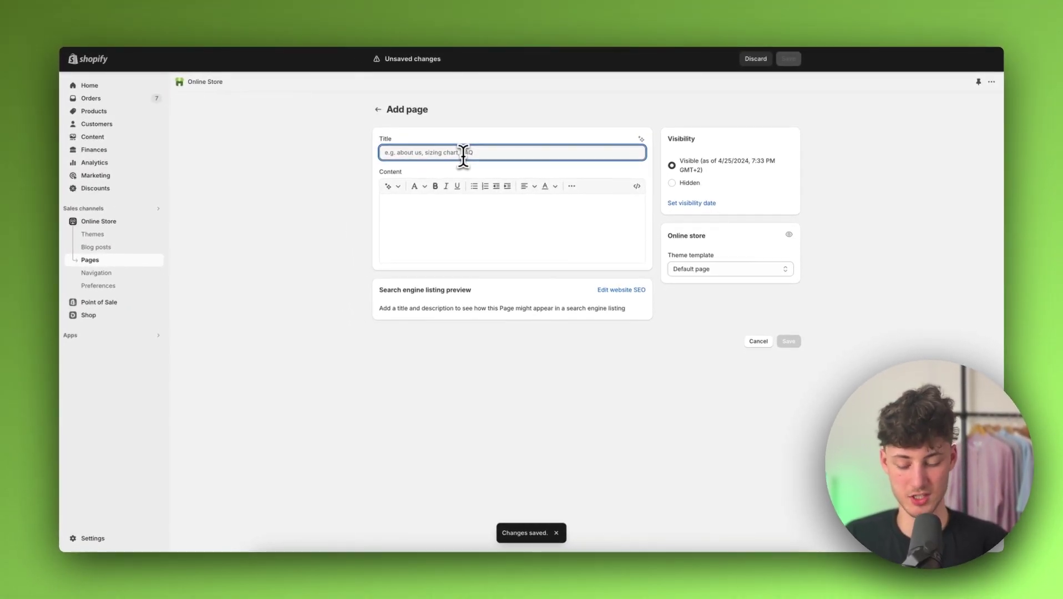
pyautogui.write('Wholesale Sign Up')
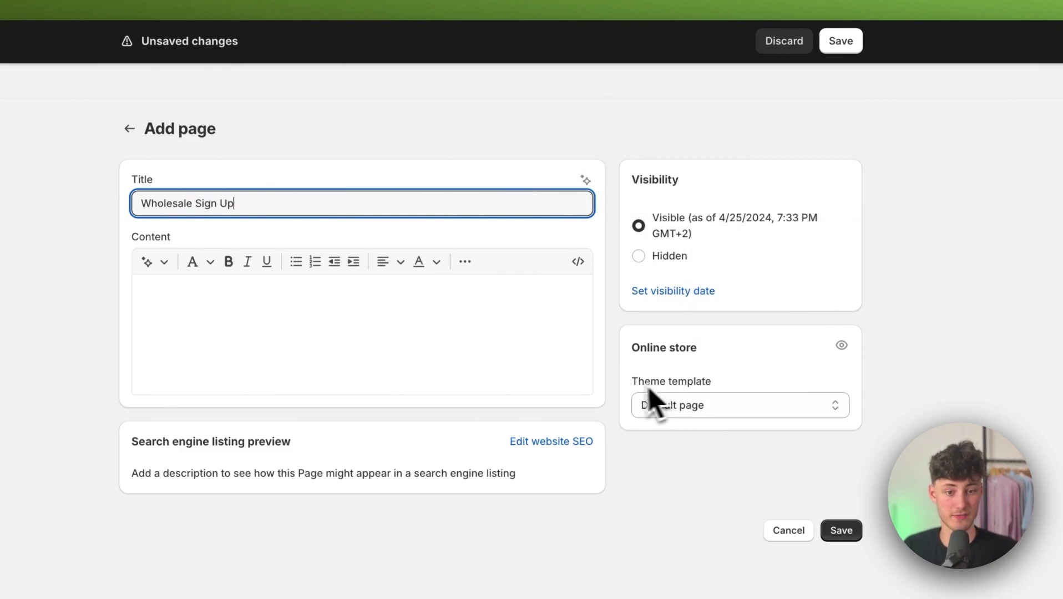
pyautogui.click(718, 408)
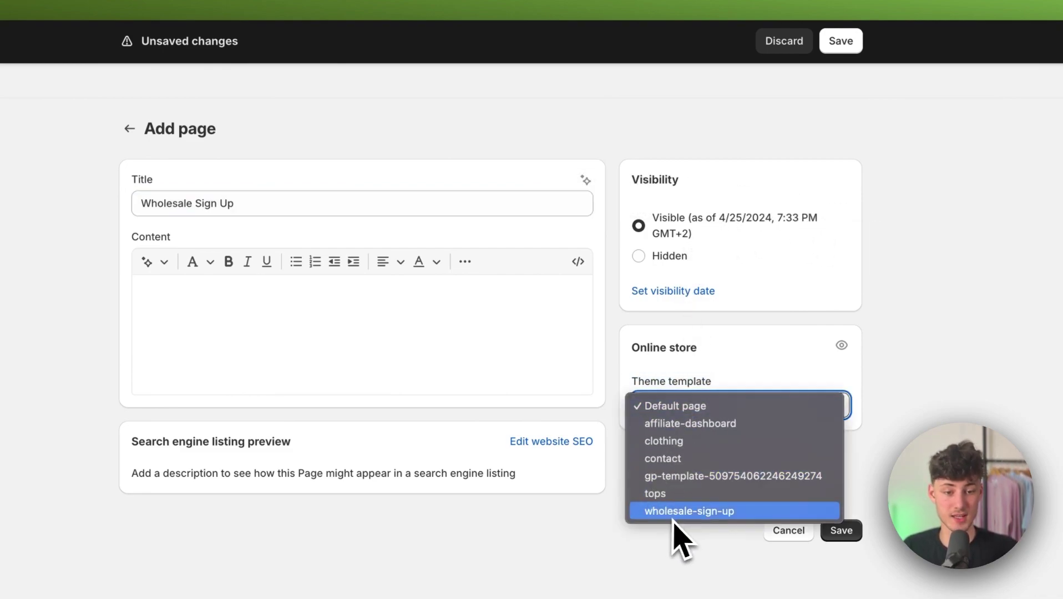
pyautogui.click(729, 516)
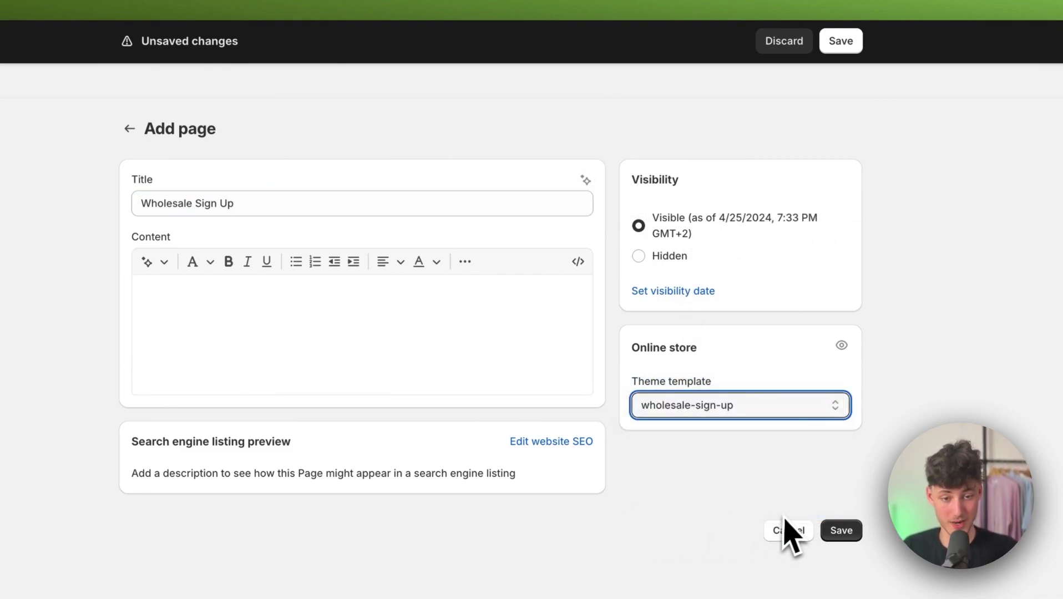
pyautogui.click(841, 536)
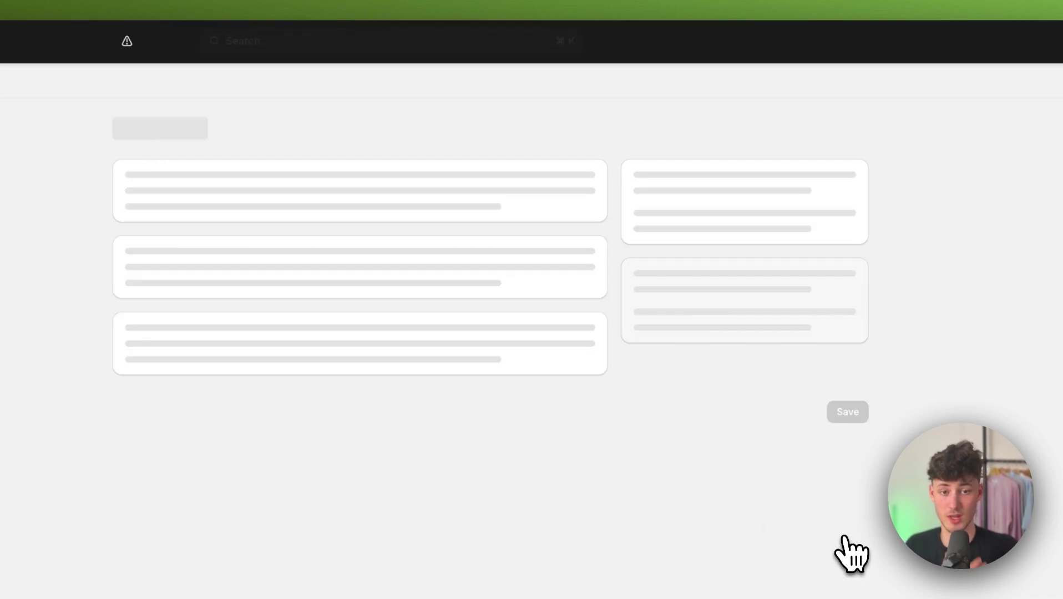
pyautogui.click(678, 127)
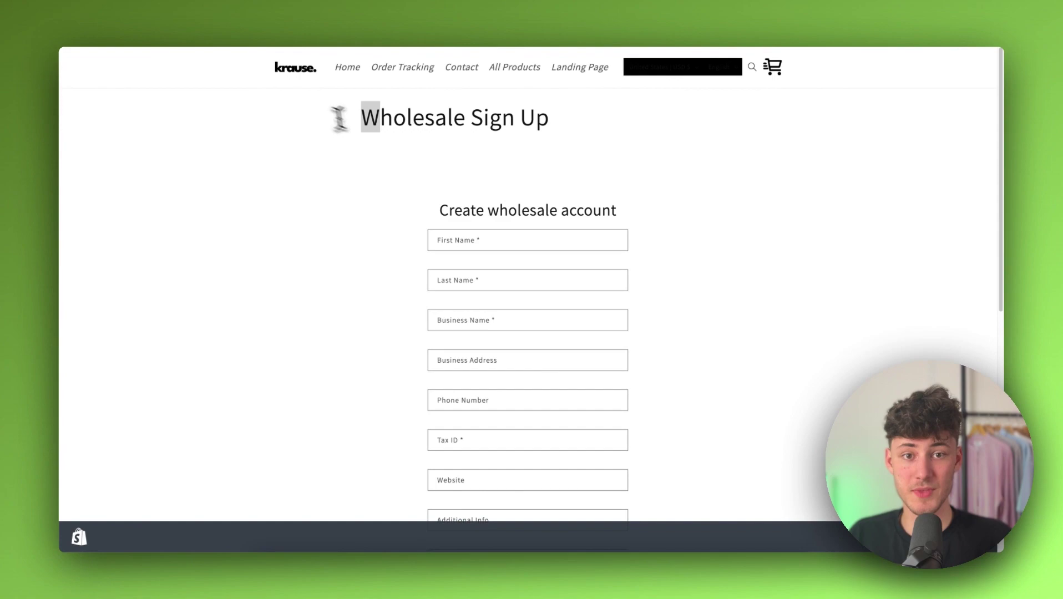
pyautogui.scroll(-1, 663, 175)
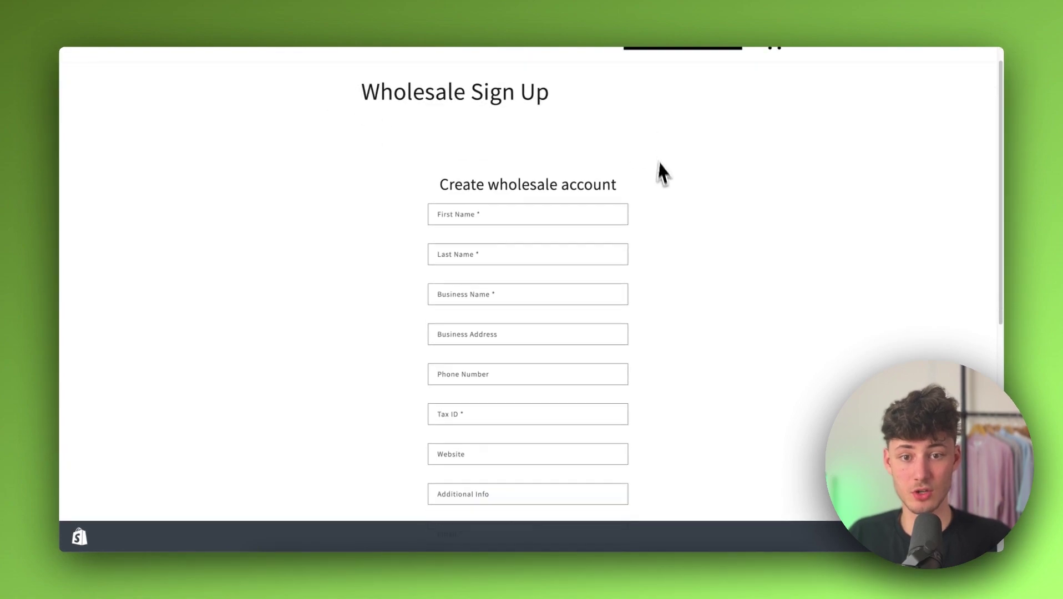
pyautogui.scroll(-5, 660, 176)
pyautogui.scroll(3, 654, 176)
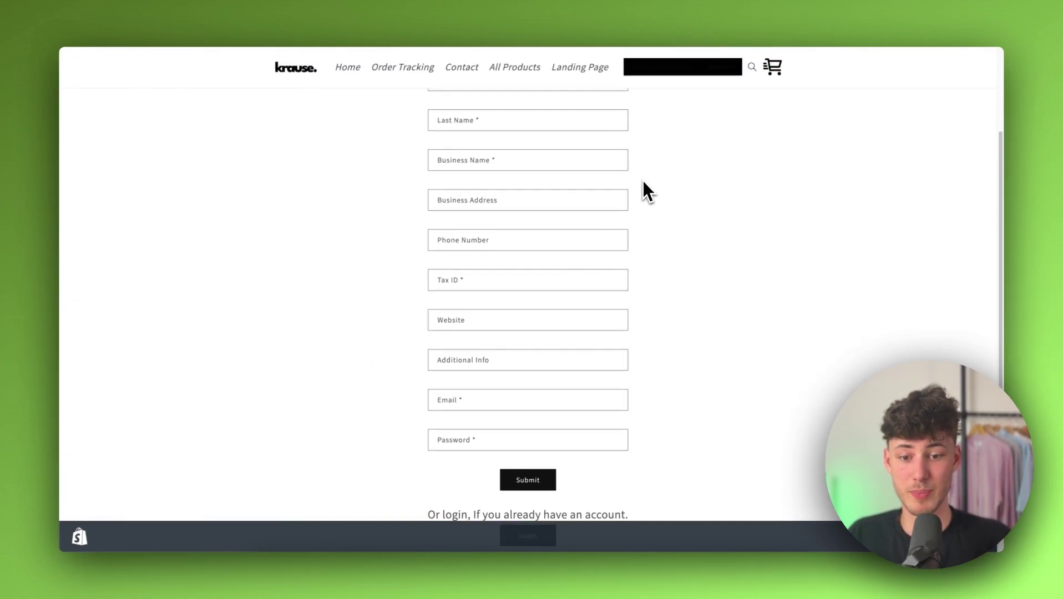
pyautogui.scroll(1, 644, 186)
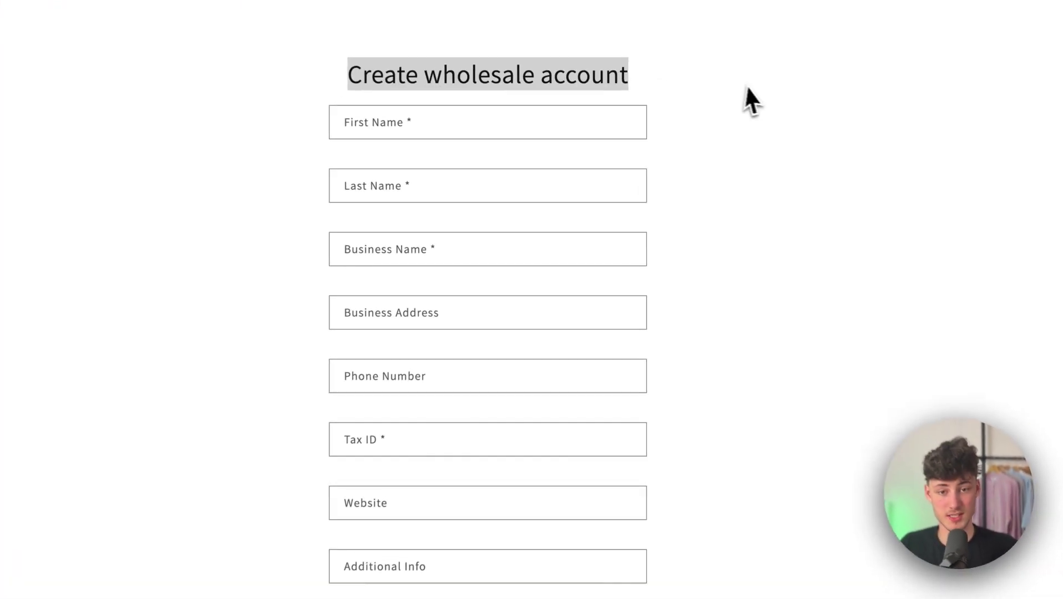
pyautogui.scroll(-5, 750, 102)
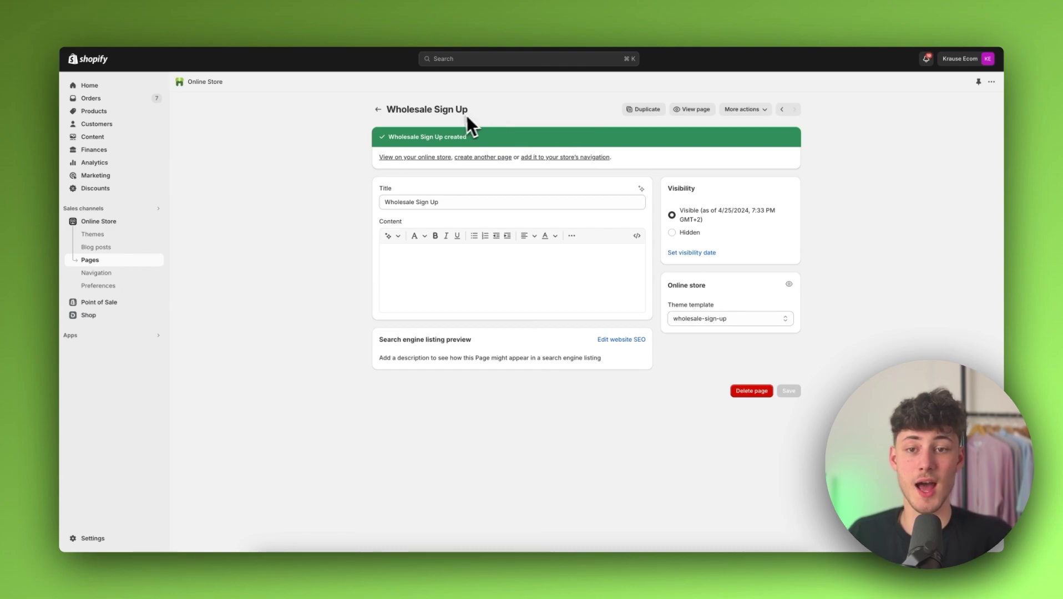
pyautogui.moveTo(465, 108); pyautogui.dragTo(370, 118)
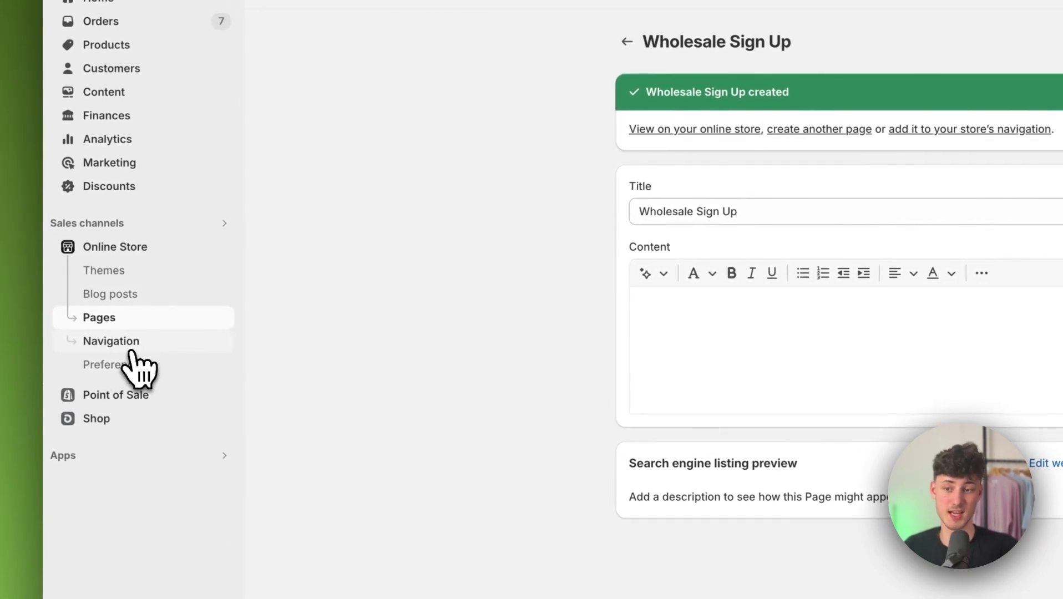
# - Remove All Products and Landing Page from the Main menu
pyautogui.click(136, 344)
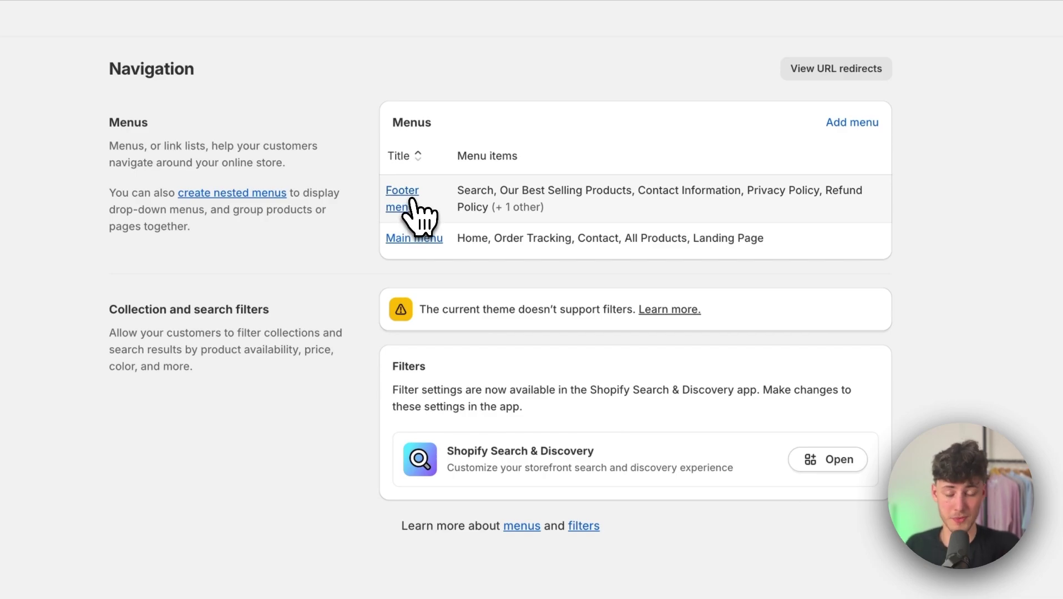
pyautogui.click(413, 244)
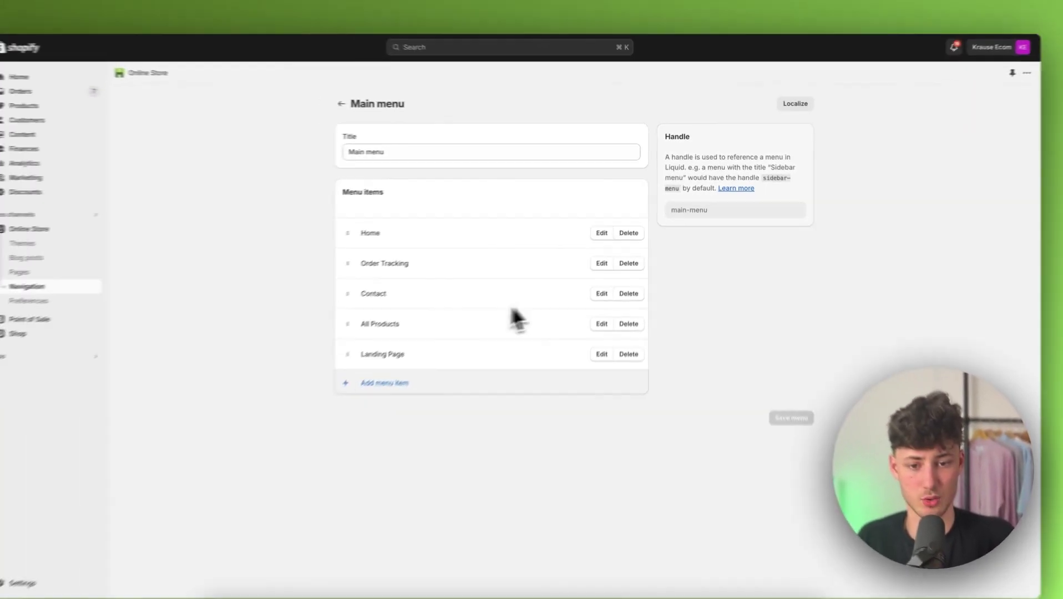
pyautogui.click(628, 324)
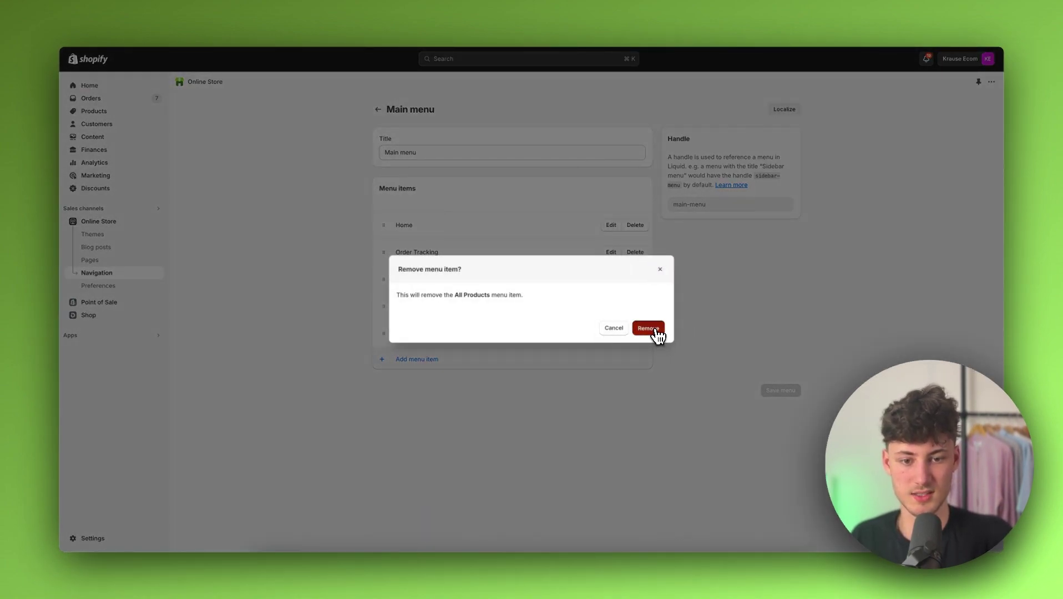
pyautogui.click(652, 329)
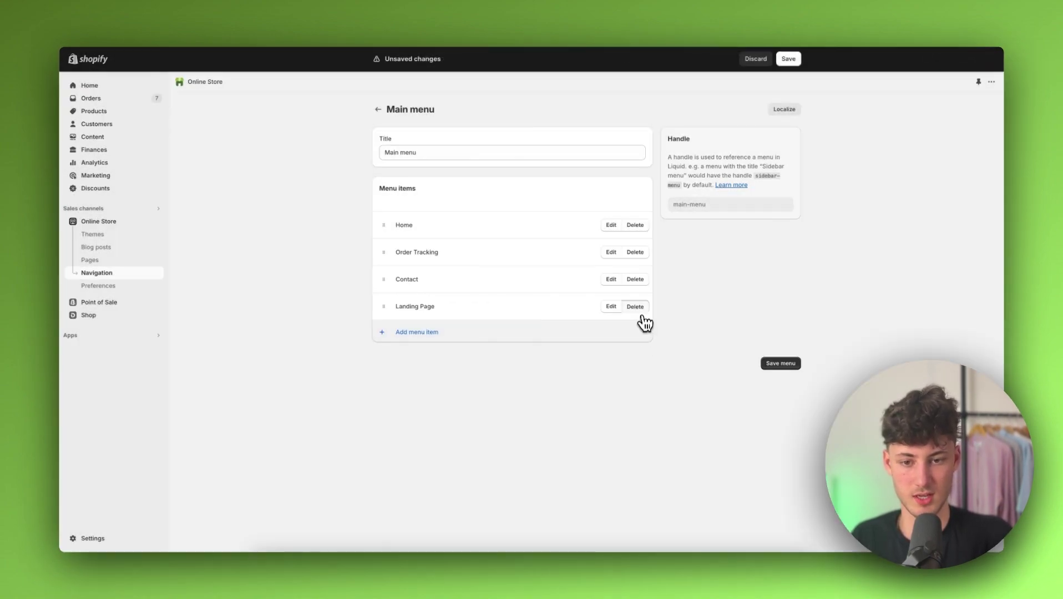
pyautogui.click(637, 308)
pyautogui.click(644, 328)
# - Add a Main menu item linking to the Wholesale Sign Up page and save
pyautogui.click(272, 414)
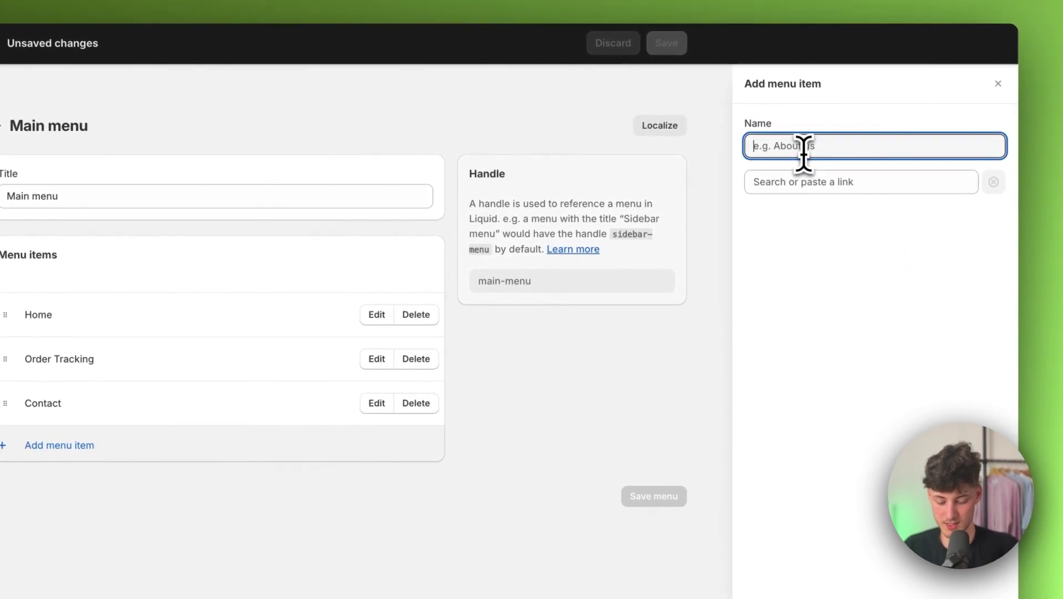
pyautogui.write('Wholesale Sign Up')
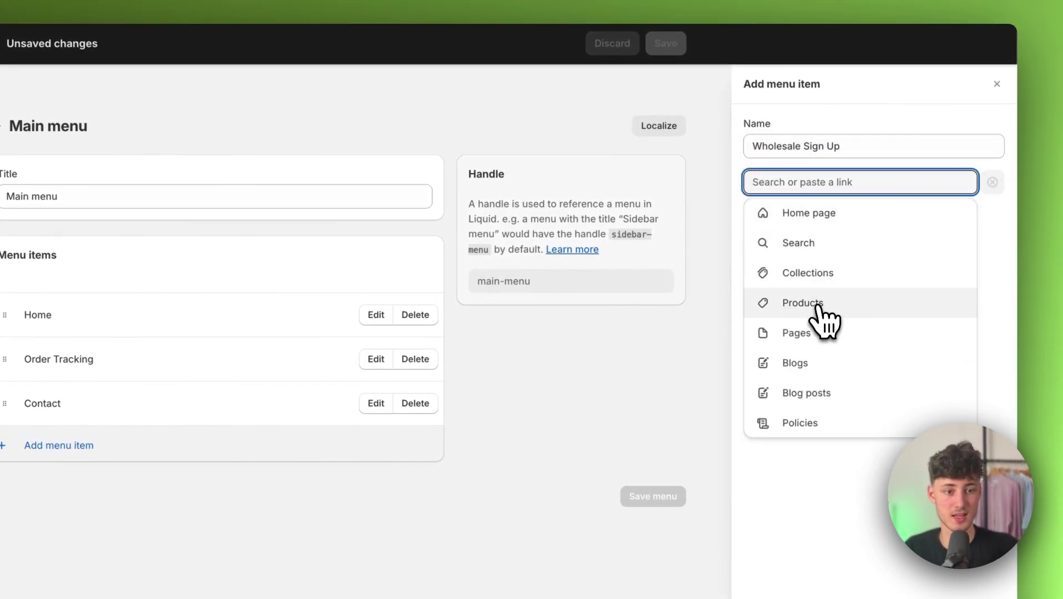
pyautogui.click(819, 306)
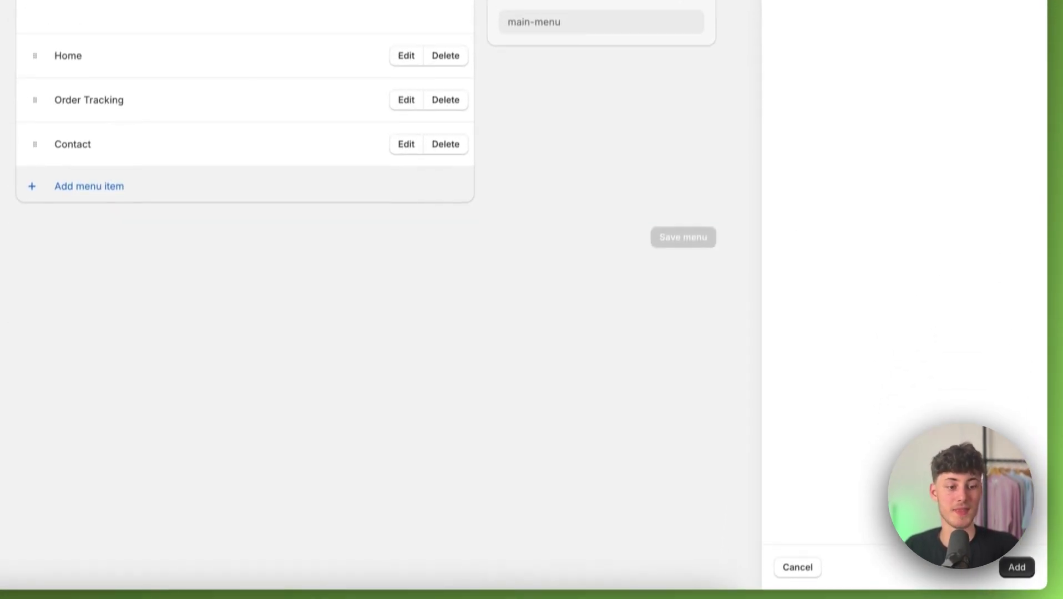
pyautogui.click(986, 598)
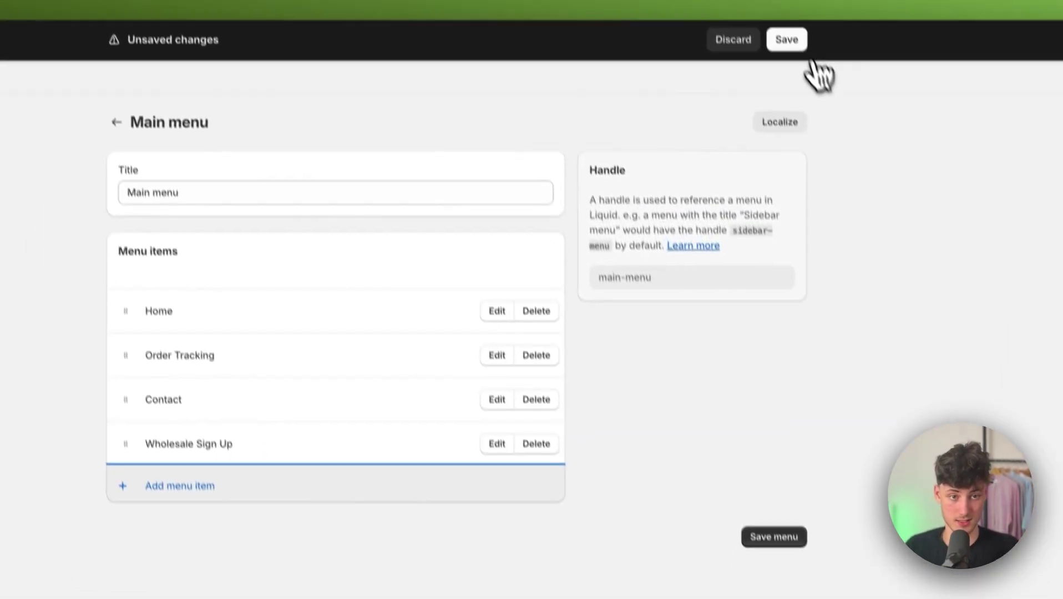
pyautogui.click(790, 40)
# - View the live store, check the Wholesale Sign Up page, then return home via the krause logo
pyautogui.click(238, 197)
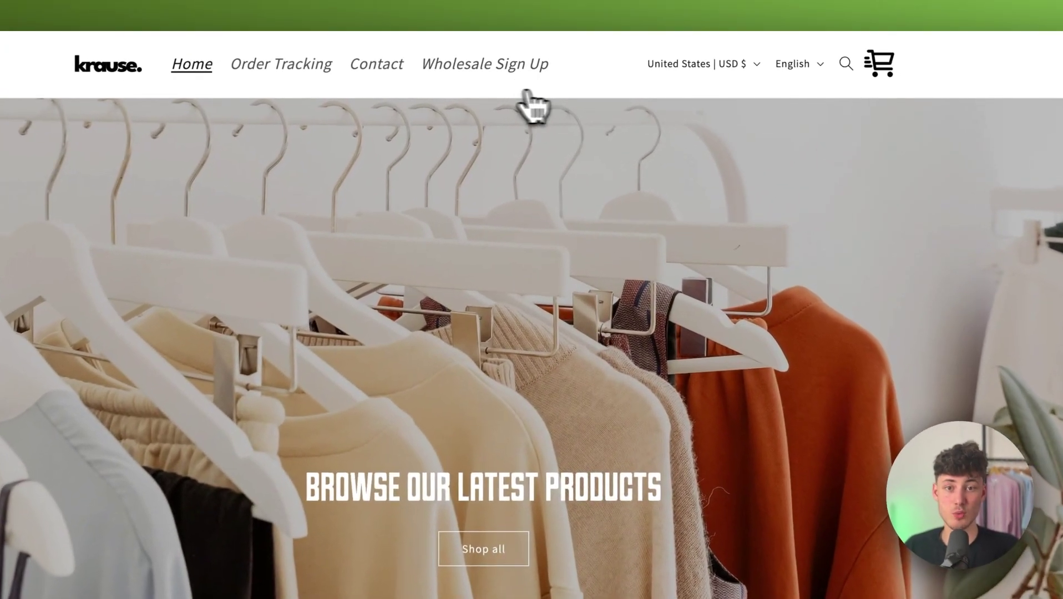
pyautogui.click(525, 70)
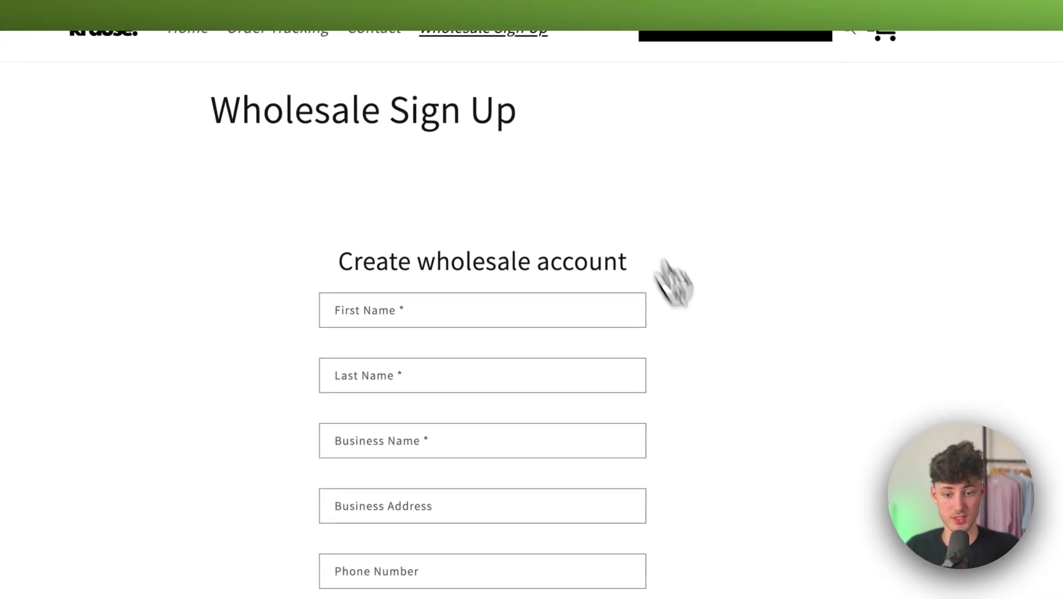
pyautogui.scroll(1, 684, 341)
pyautogui.scroll(-2, 684, 342)
pyautogui.scroll(2, 686, 334)
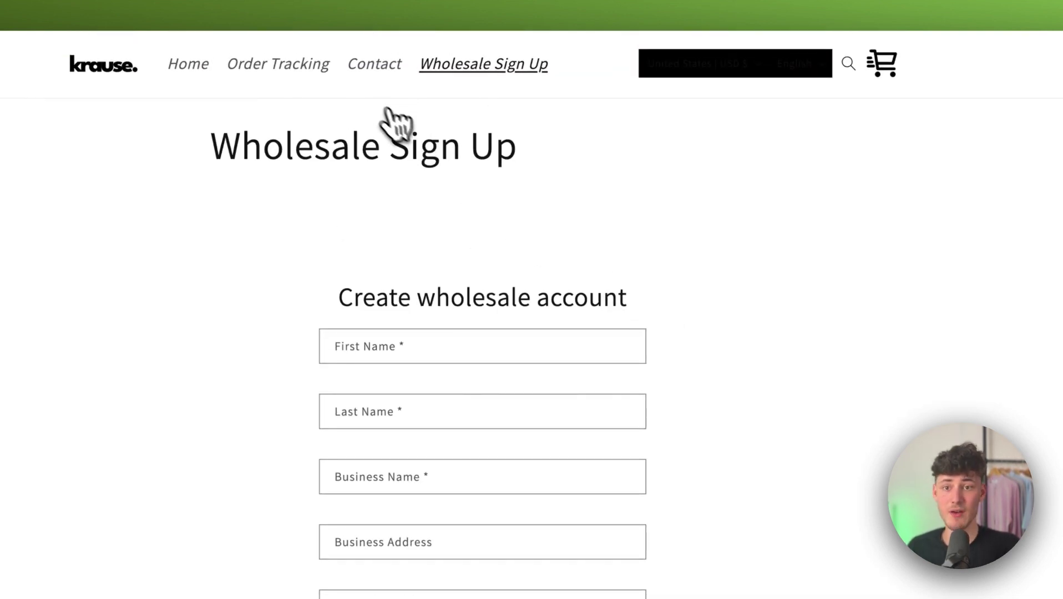
pyautogui.click(95, 78)
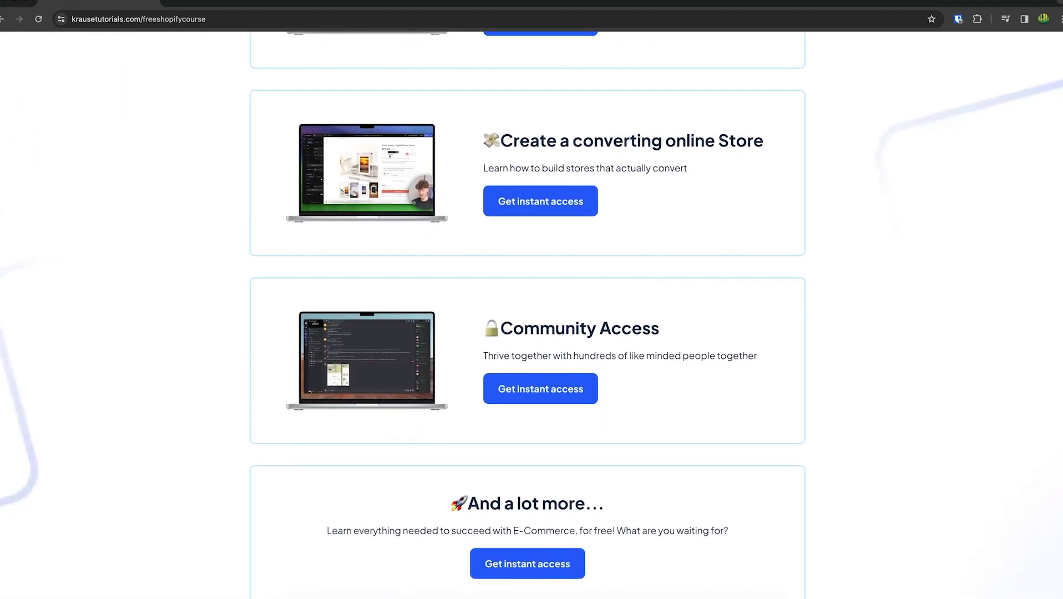
pyautogui.scroll(5, 518, 422)
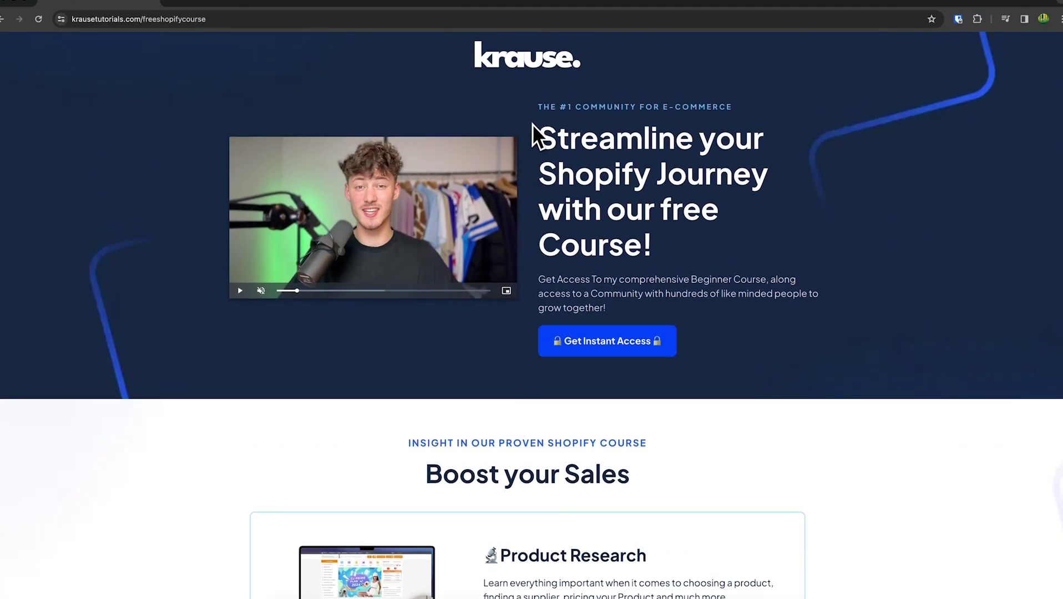
pyautogui.moveTo(534, 125); pyautogui.dragTo(540, 125)
pyautogui.moveTo(470, 156); pyautogui.dragTo(691, 353)
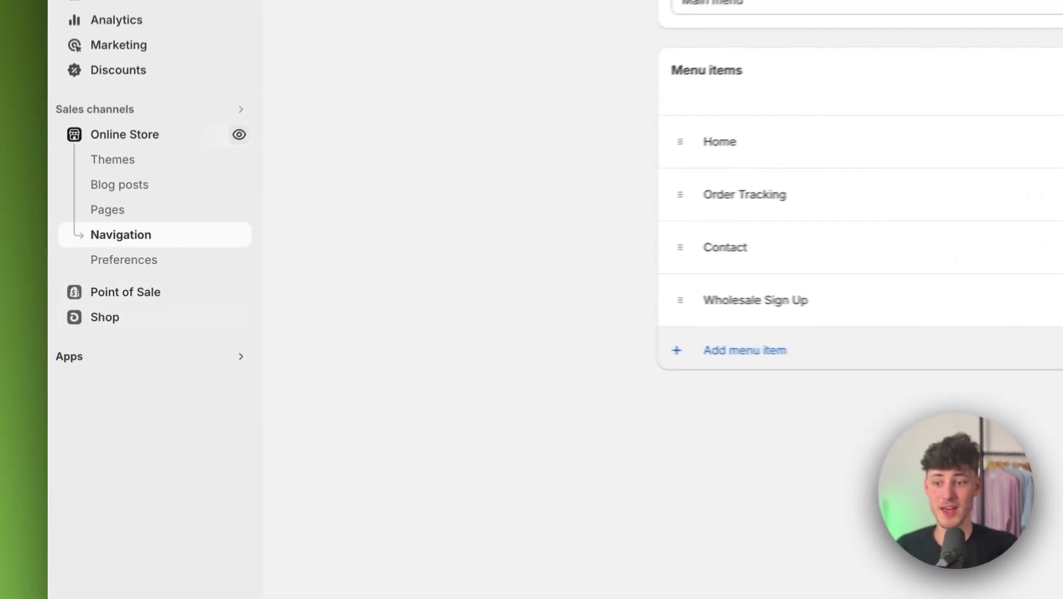
# - Open the Process Wholesale app and inspect its Setup Signup Form step
pyautogui.click(122, 337)
pyautogui.click(362, 143)
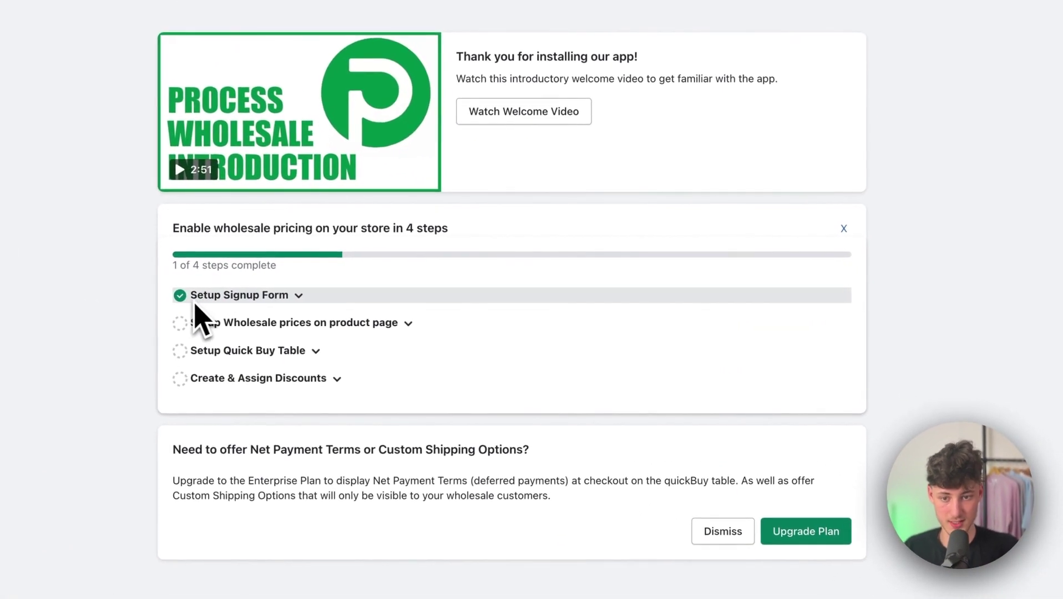
pyautogui.moveTo(389, 298); pyautogui.dragTo(442, 298)
pyautogui.moveTo(276, 295); pyautogui.dragTo(286, 295)
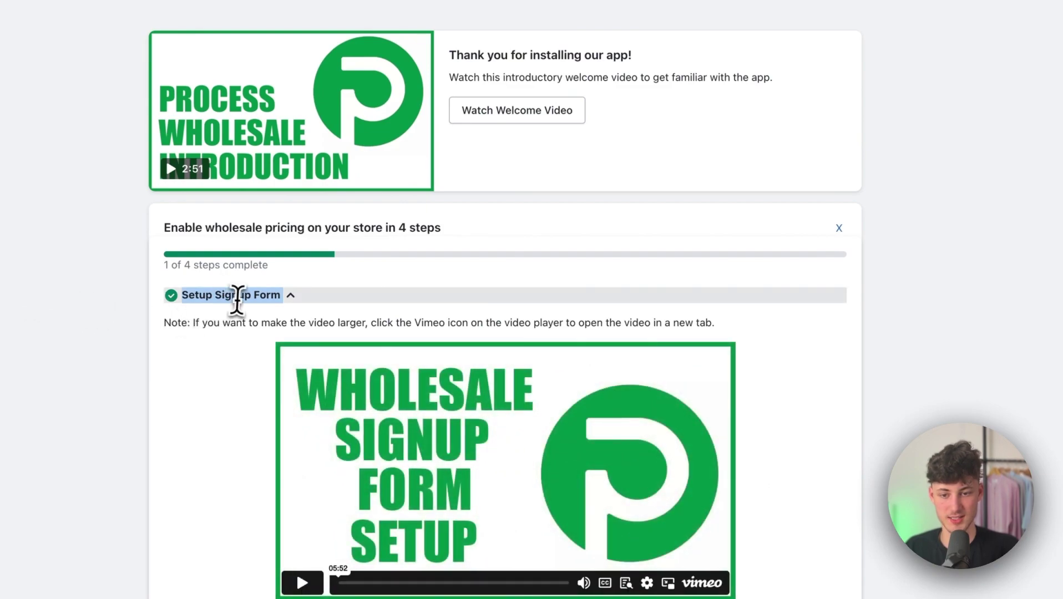
pyautogui.click(266, 295)
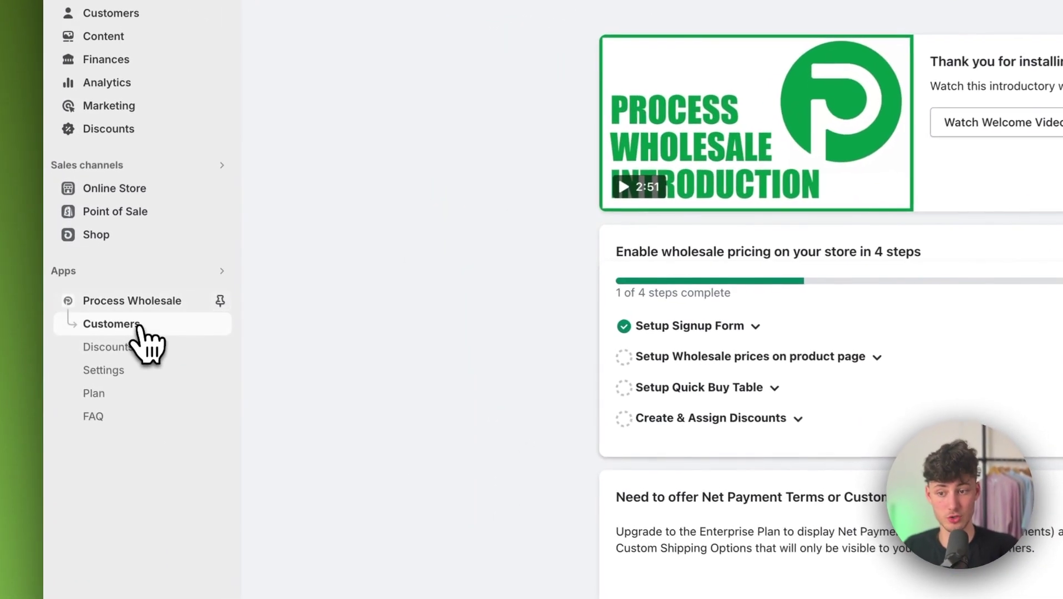
# - Check the wholesale customers list, then return to the app's home page
pyautogui.click(91, 294)
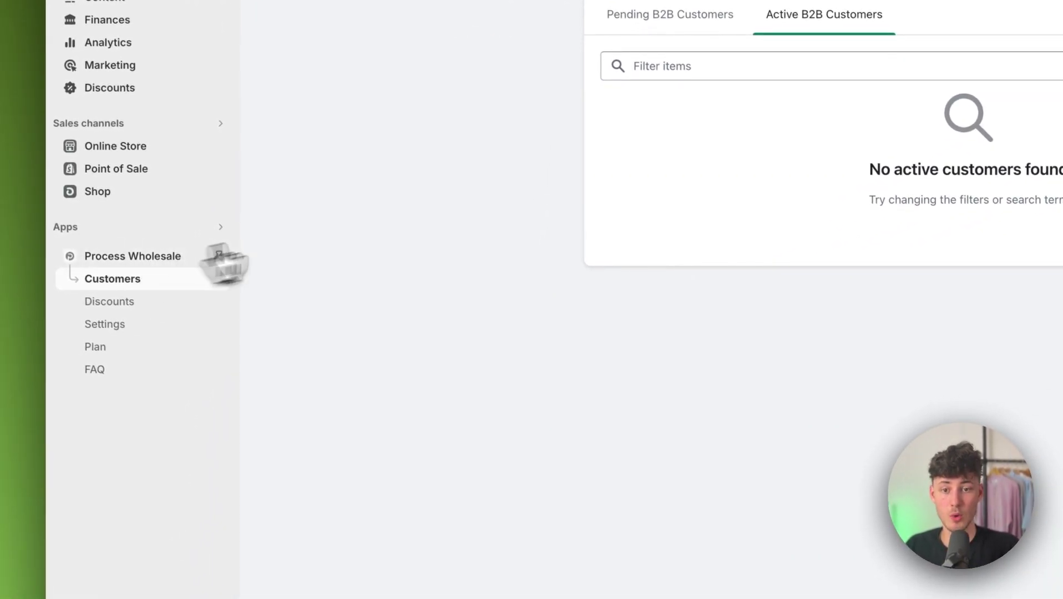
pyautogui.click(219, 256)
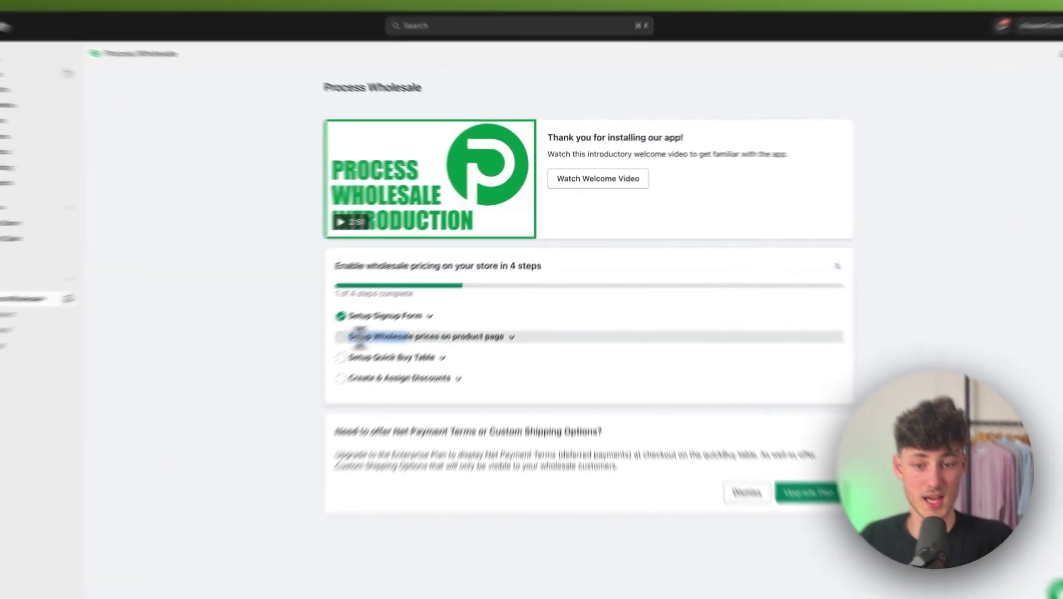
pyautogui.click(360, 336)
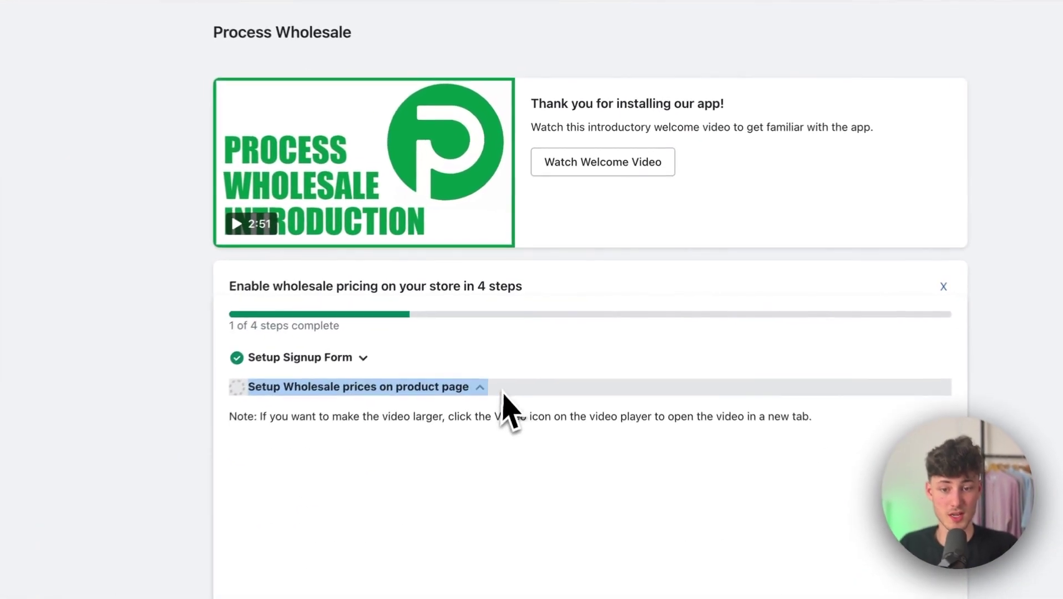
pyautogui.click(428, 347)
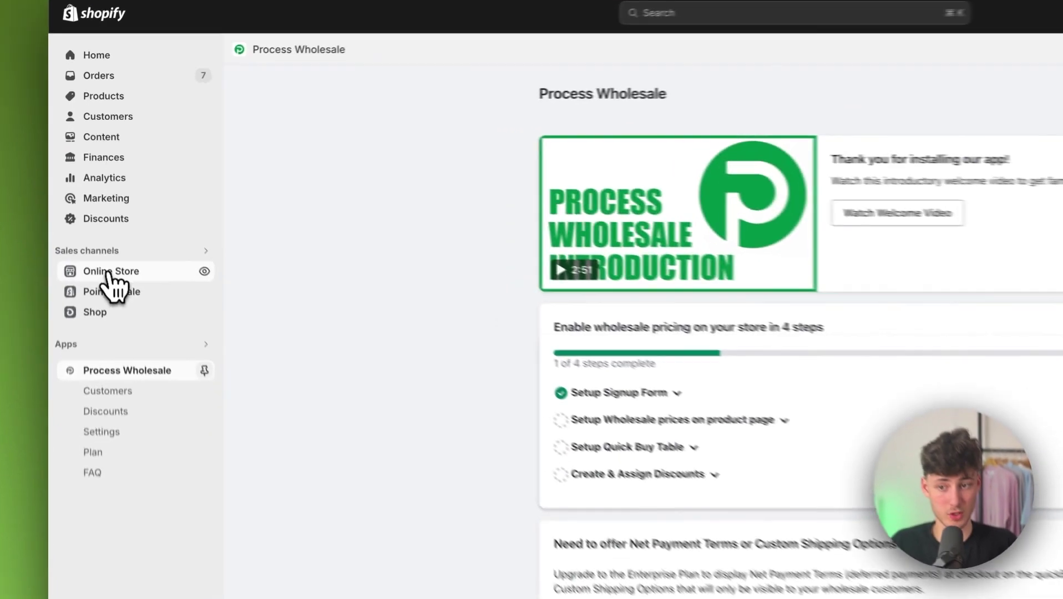
# - Customize the Copy of Dawn theme and list its product templates
pyautogui.click(29, 222)
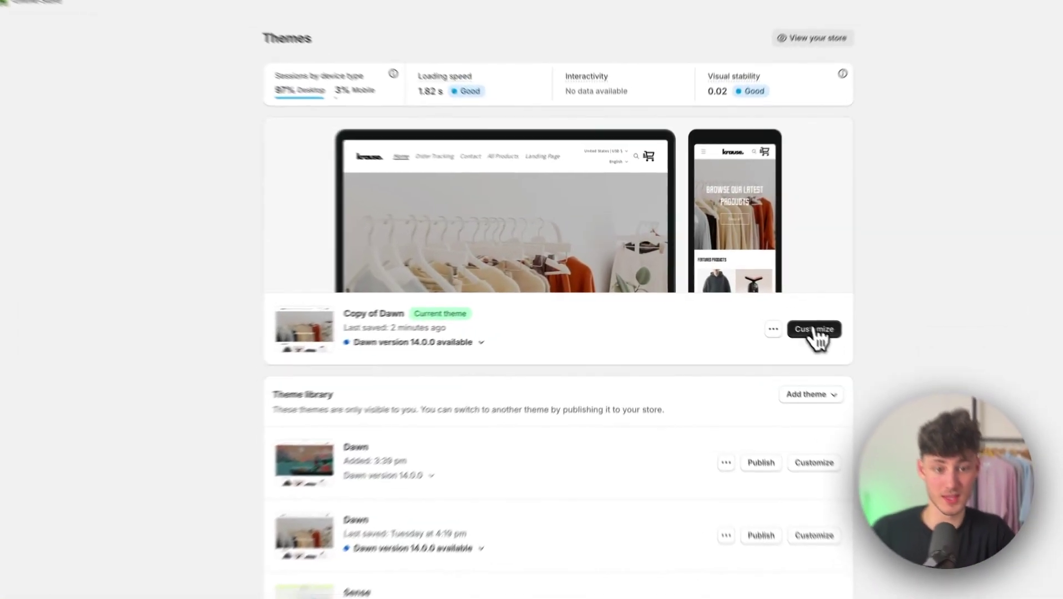
pyautogui.click(770, 321)
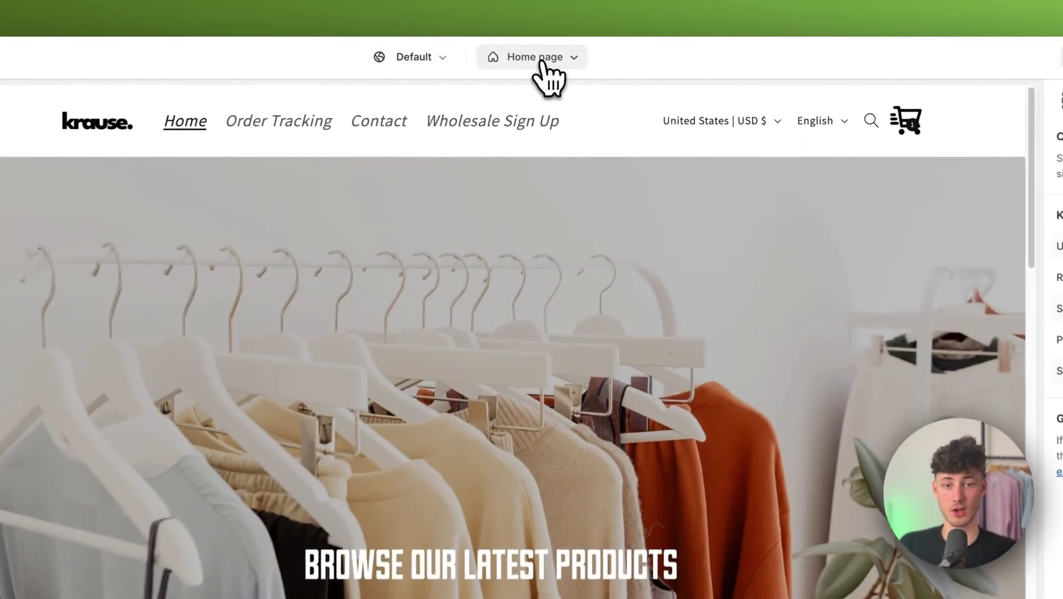
pyautogui.click(579, 62)
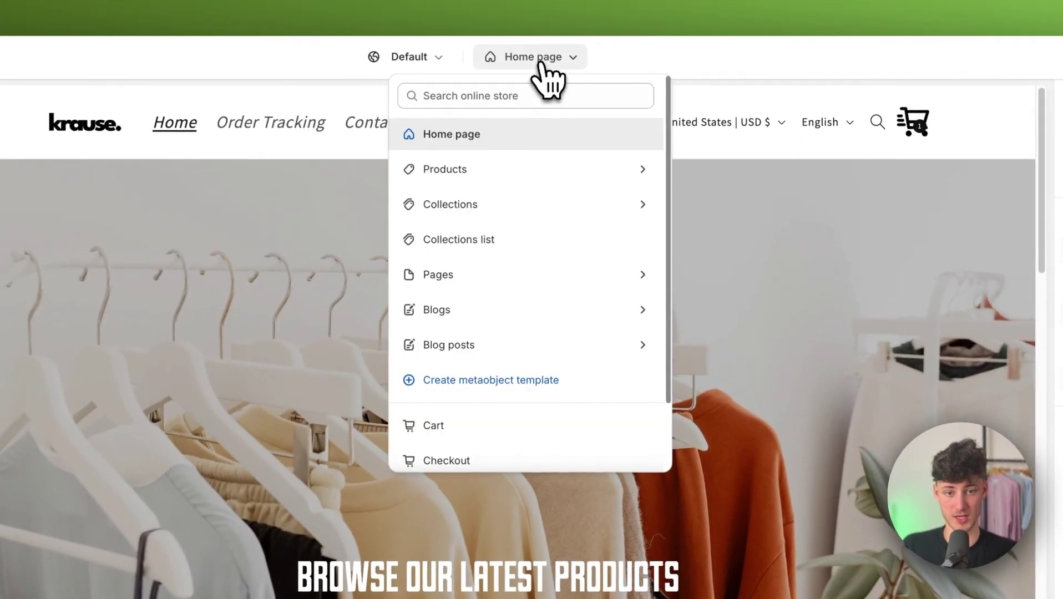
pyautogui.click(491, 178)
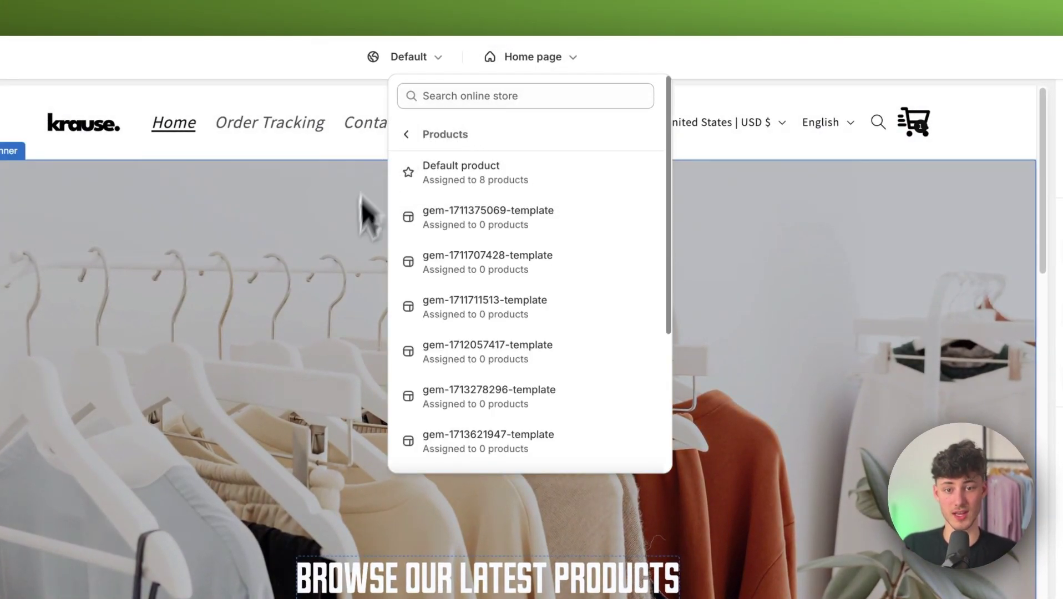
# - Add the Product Wholesale app block below Price in the Default product template, previewing Overzised Zipper, and save
pyautogui.click(493, 186)
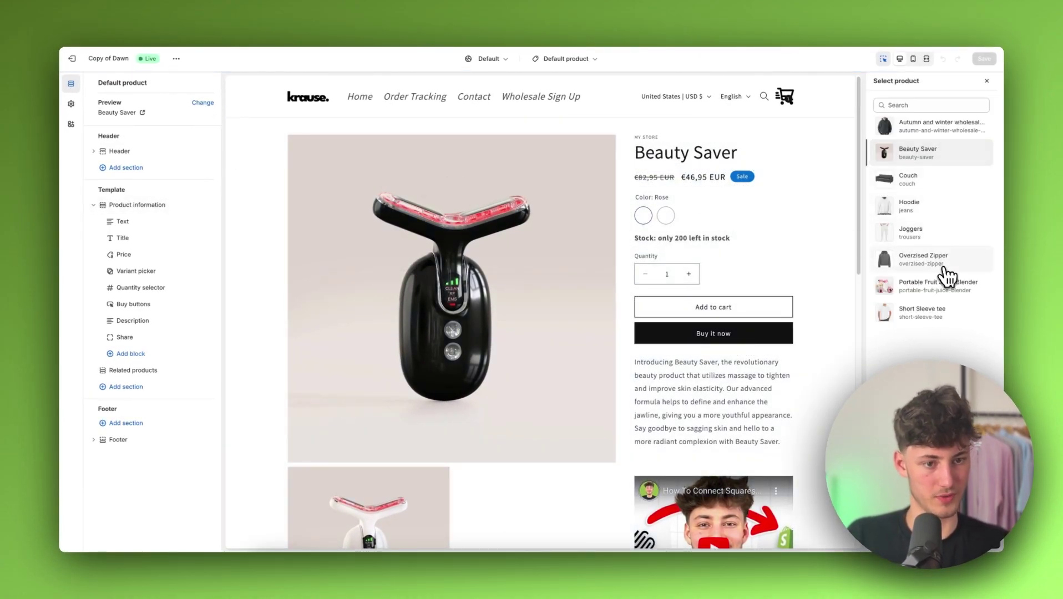
pyautogui.click(944, 266)
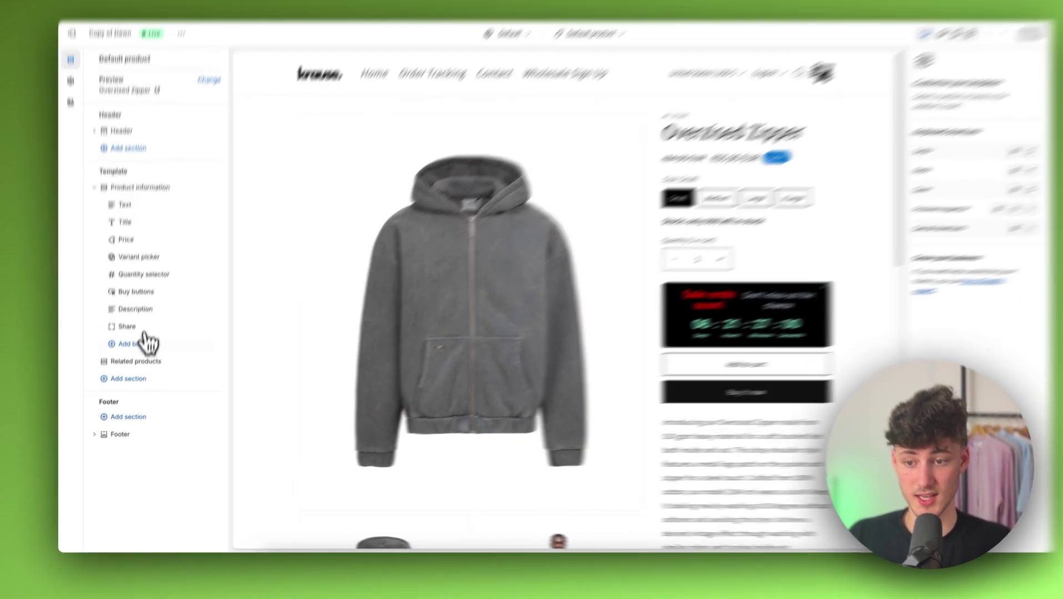
pyautogui.click(134, 354)
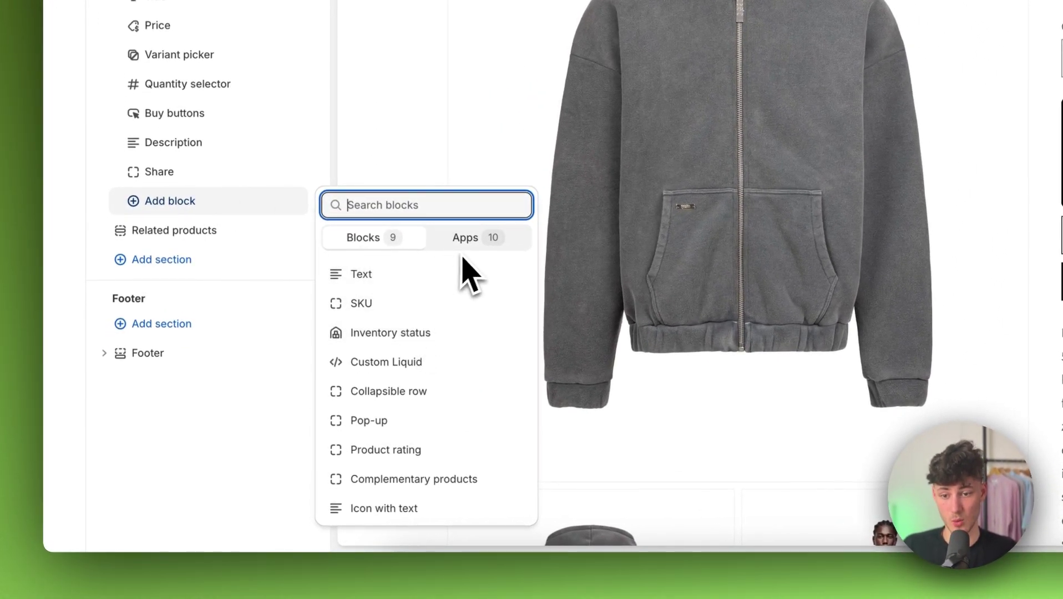
pyautogui.click(468, 242)
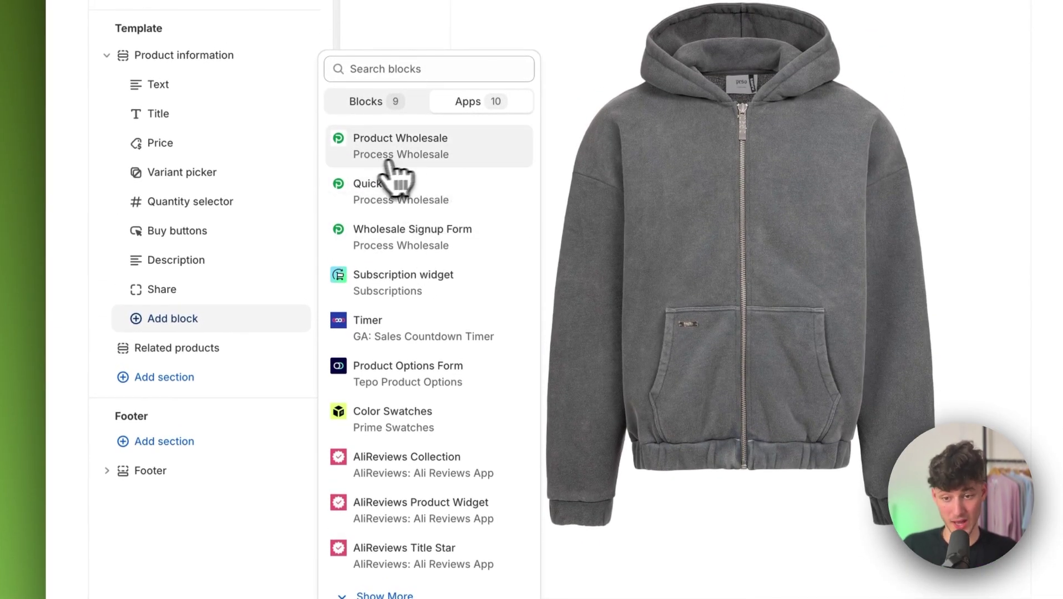
pyautogui.click(426, 169)
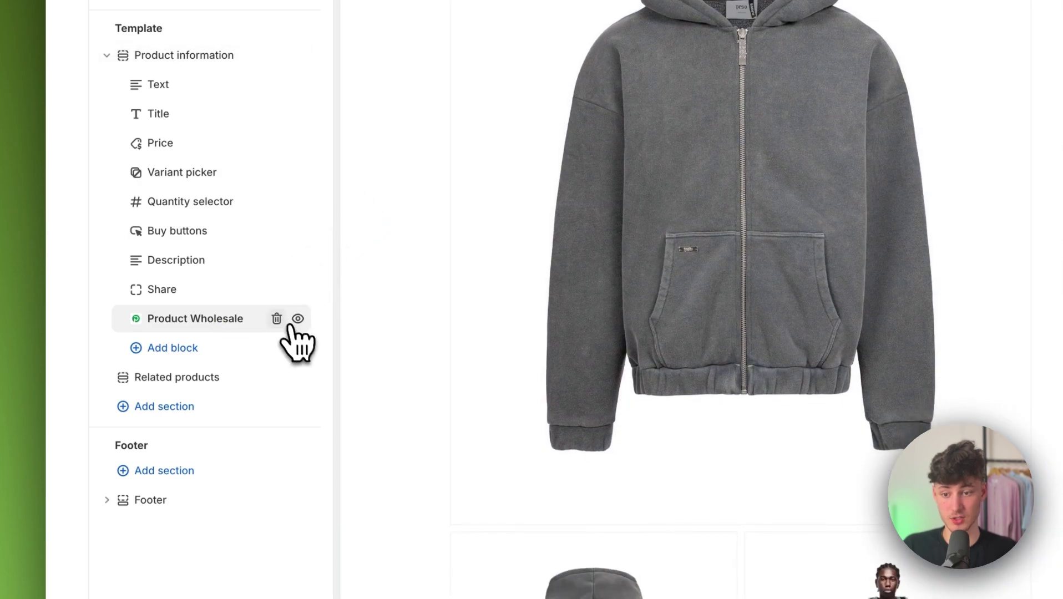
pyautogui.moveTo(143, 332); pyautogui.dragTo(166, 172)
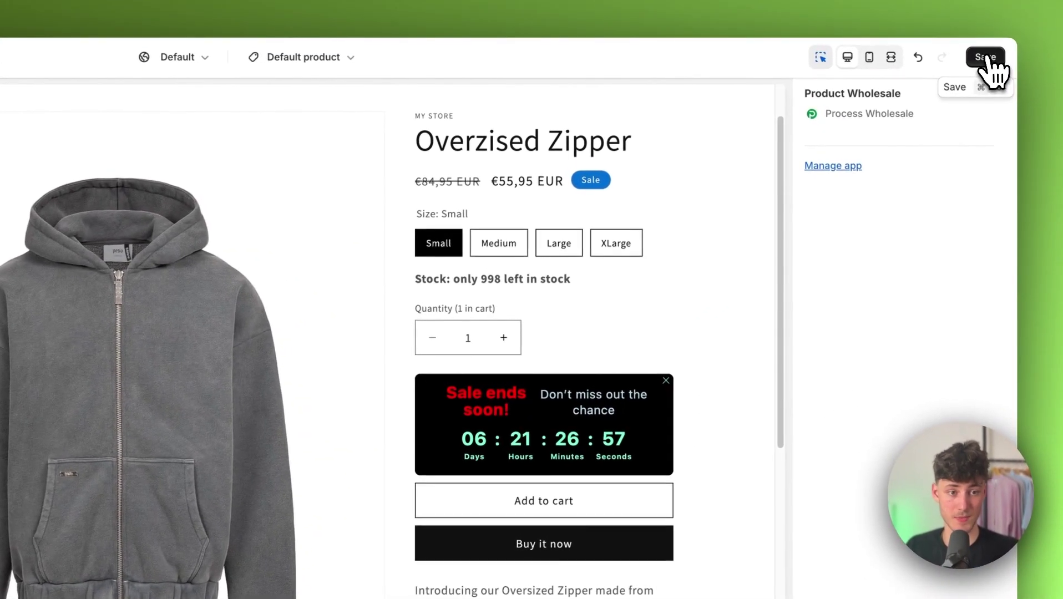
pyautogui.click(985, 58)
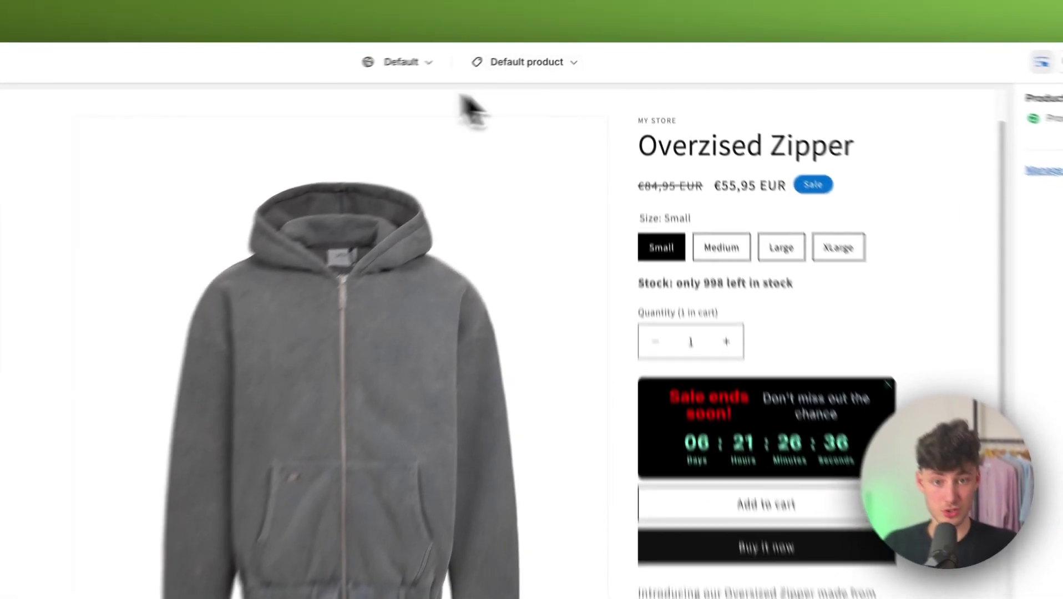
# - Switch to the Cart template and add the Cart Wholesale app section
pyautogui.click(567, 61)
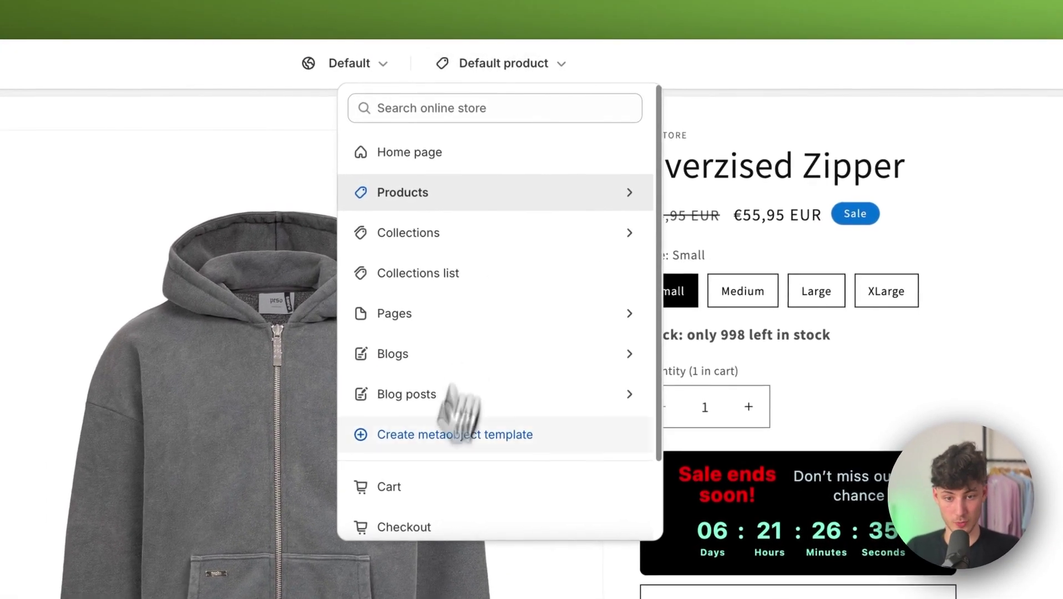
pyautogui.click(413, 493)
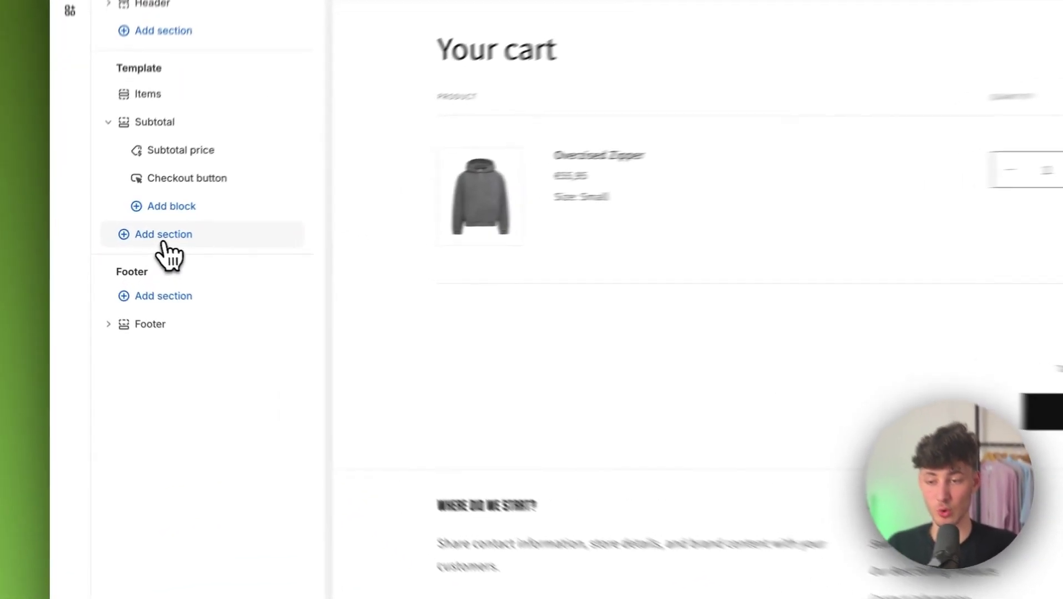
pyautogui.click(133, 265)
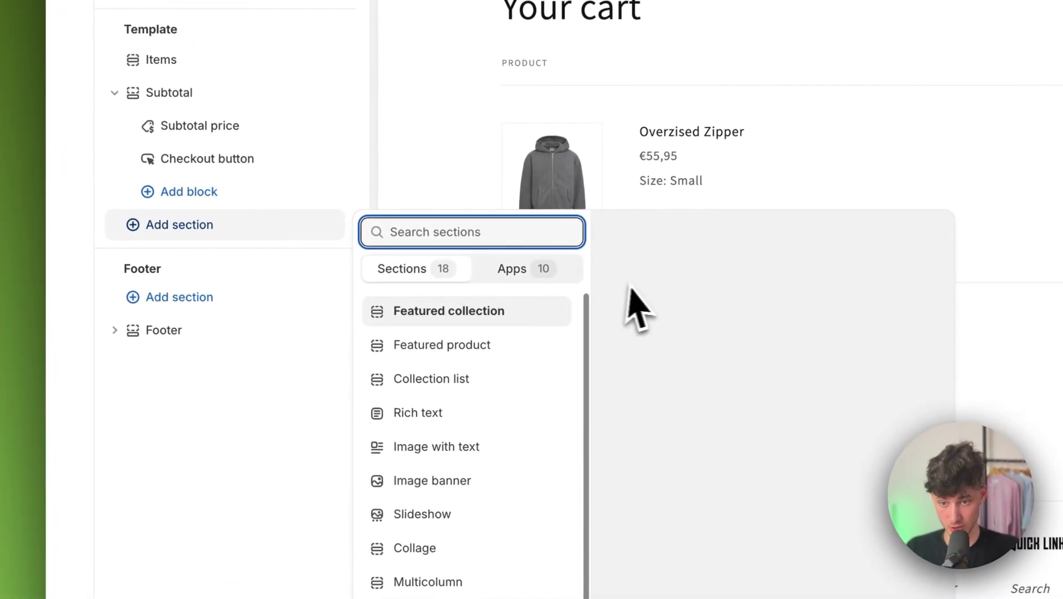
pyautogui.click(547, 271)
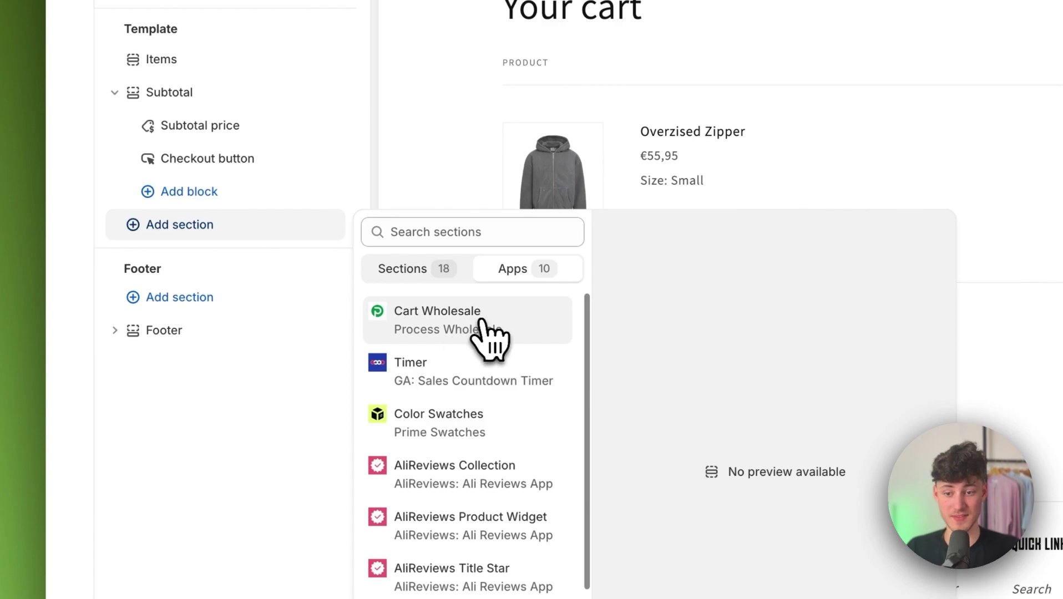
pyautogui.click(426, 325)
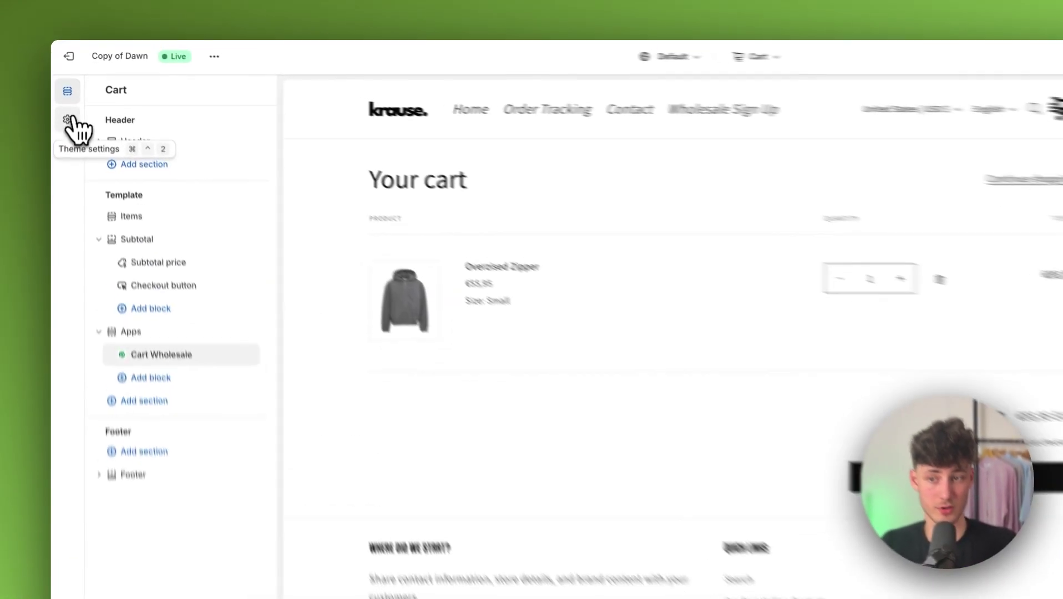
# - Check the Cart type options in Theme settings
pyautogui.click(72, 105)
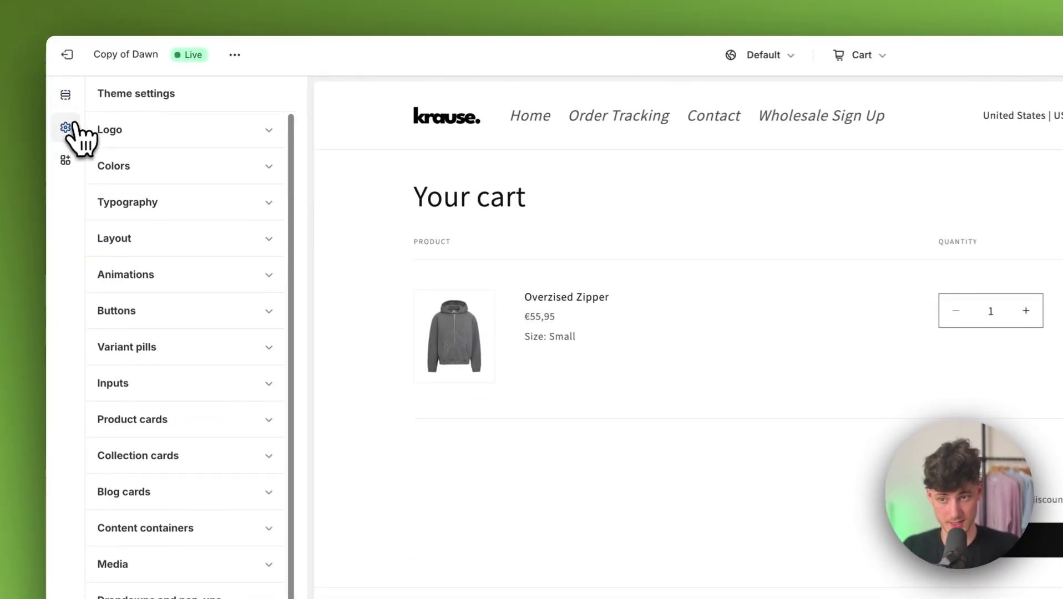
pyautogui.scroll(-3, 155, 174)
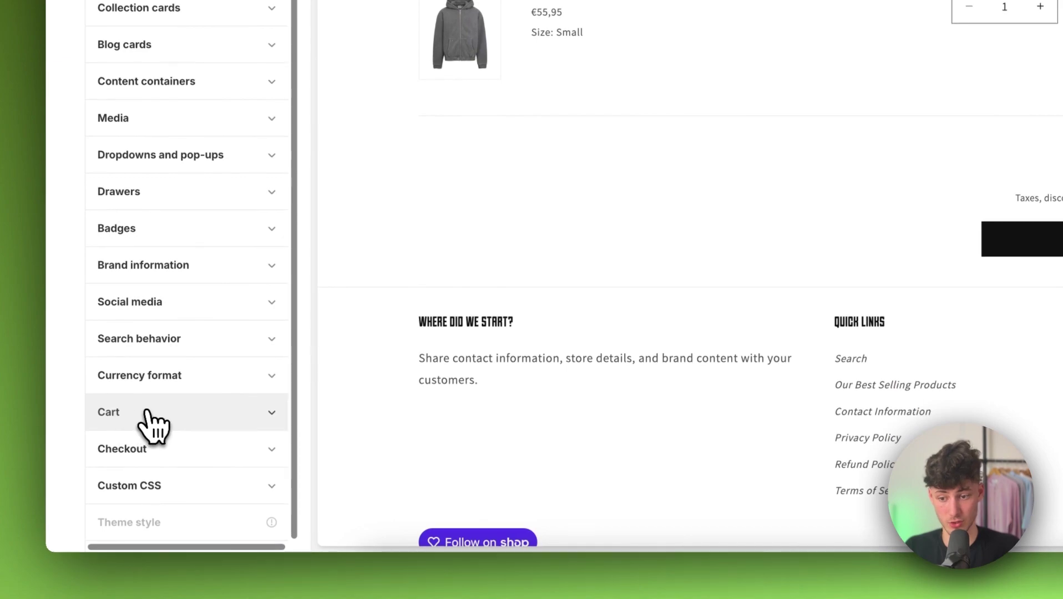
pyautogui.scroll(-7, 161, 425)
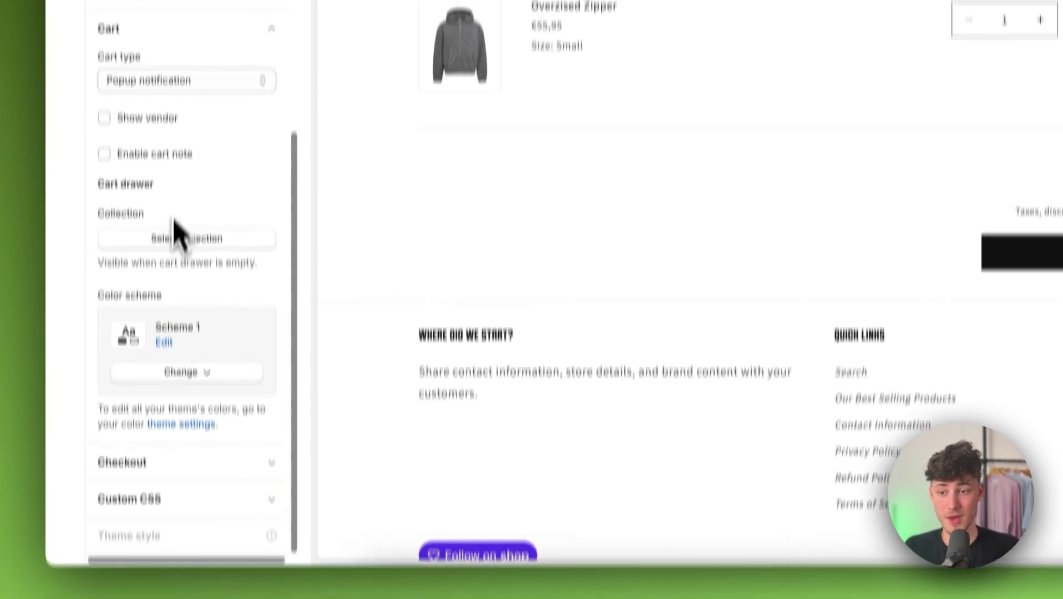
pyautogui.click(147, 69)
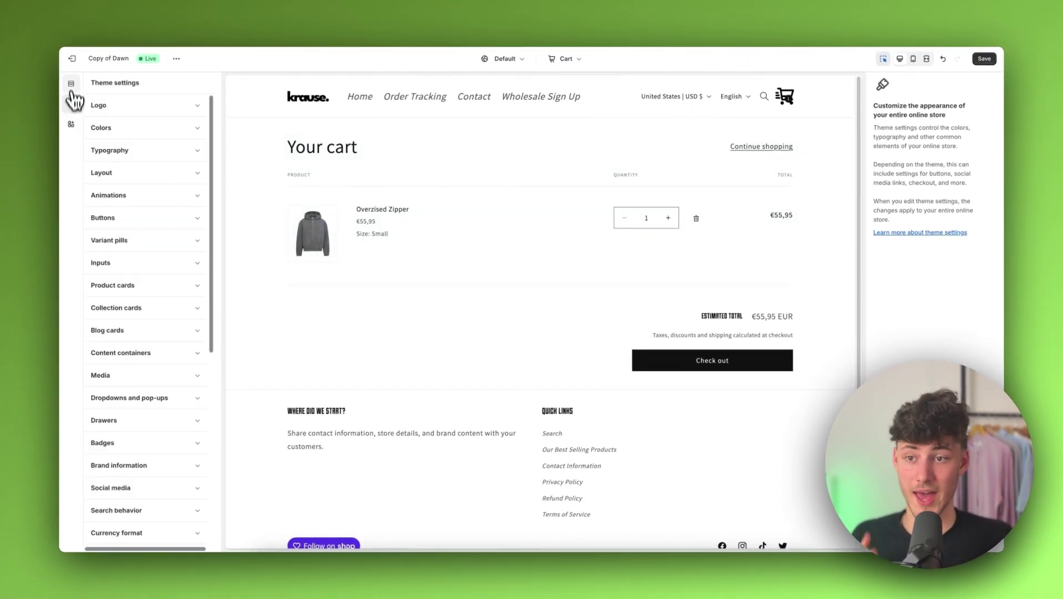
# - Add a Cart Wholesale app block under Subtotal, save the cart template, and exit to Themes
pyautogui.click(71, 85)
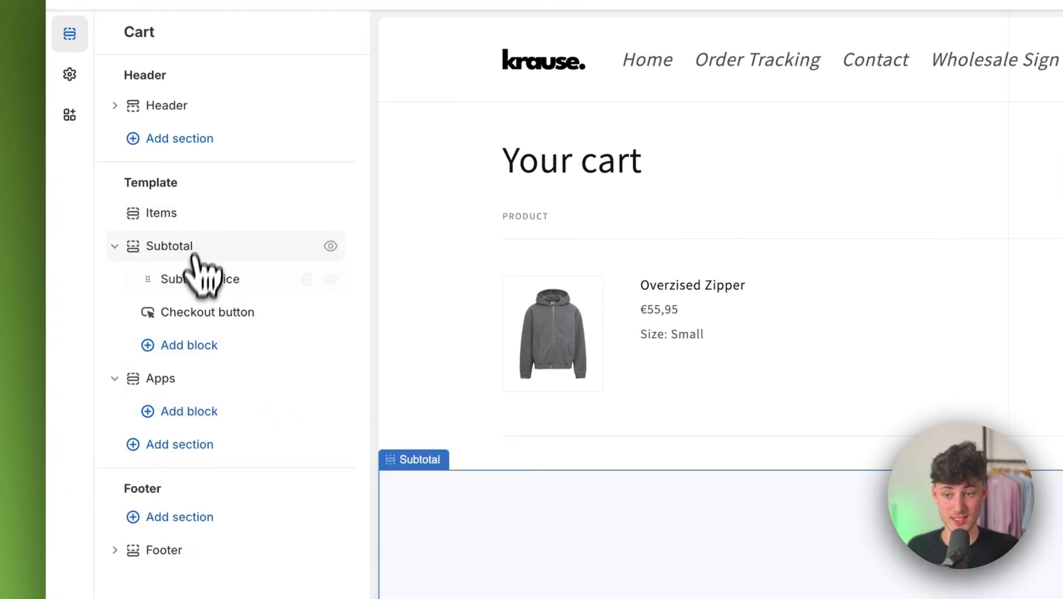
pyautogui.click(195, 349)
pyautogui.click(523, 386)
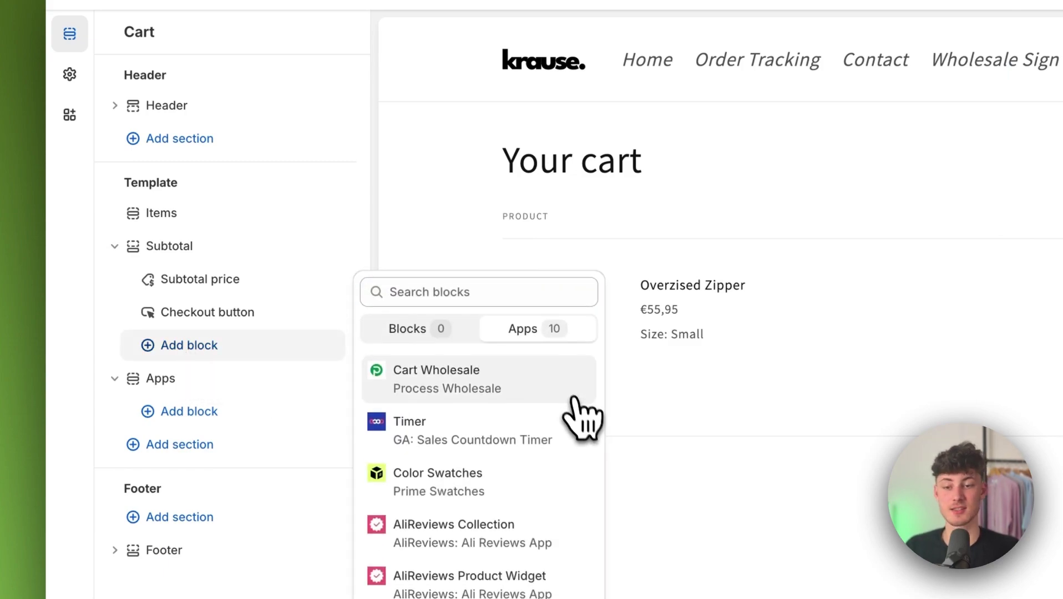
pyautogui.click(522, 395)
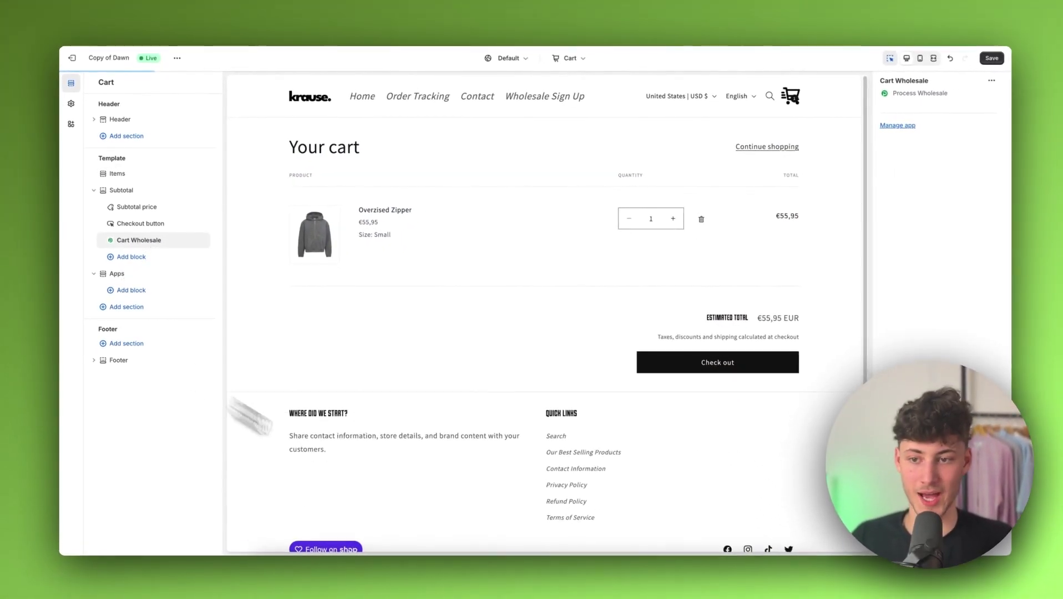
pyautogui.click(1054, 52)
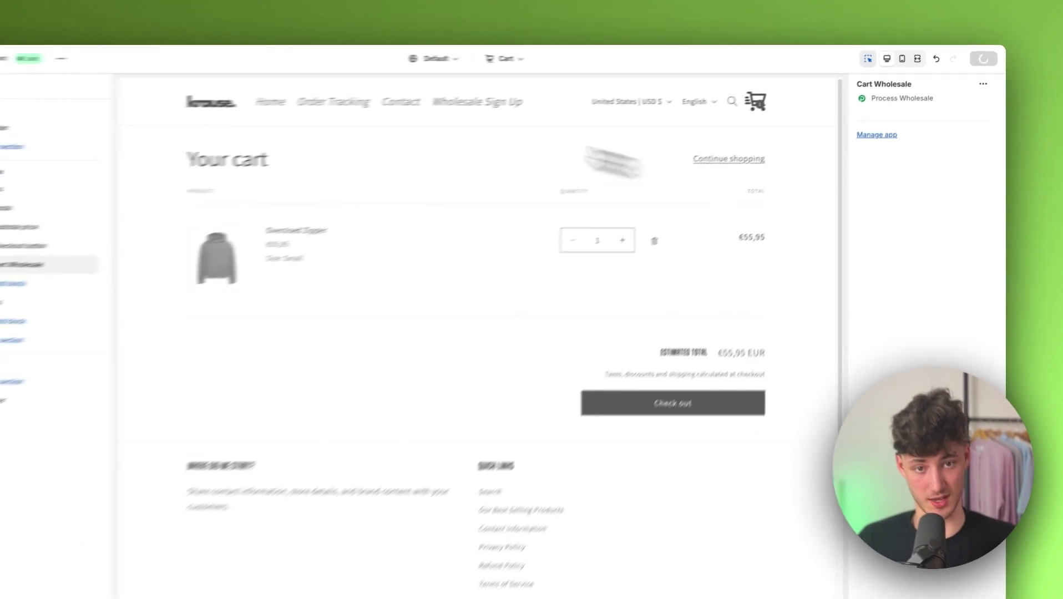
pyautogui.click(57, 17)
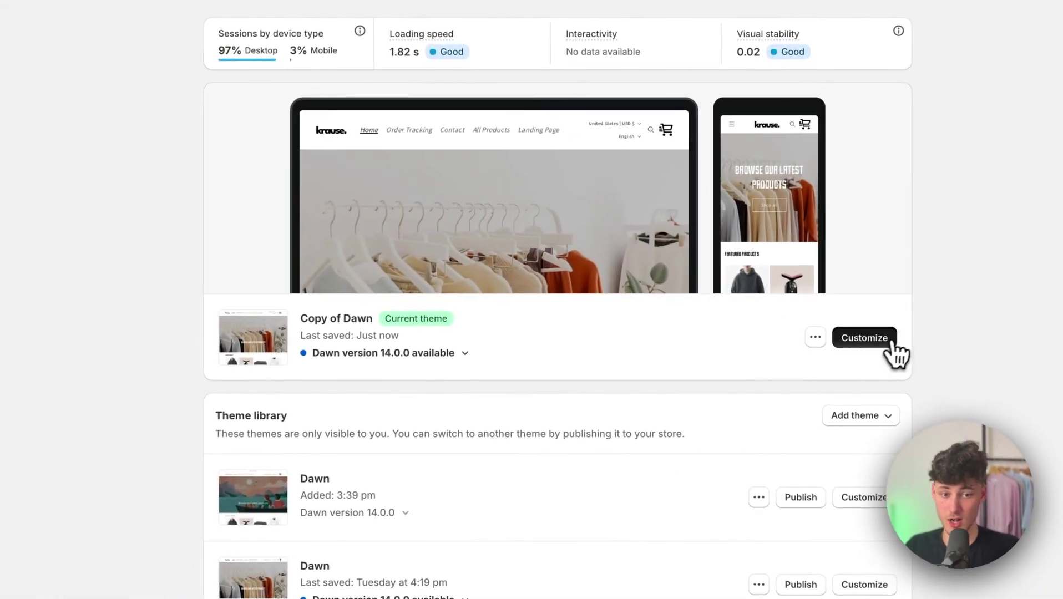
# - Reopen the Copy of Dawn theme editor and create page template 'wholesale-quick-buy' based on Default page
pyautogui.click(769, 321)
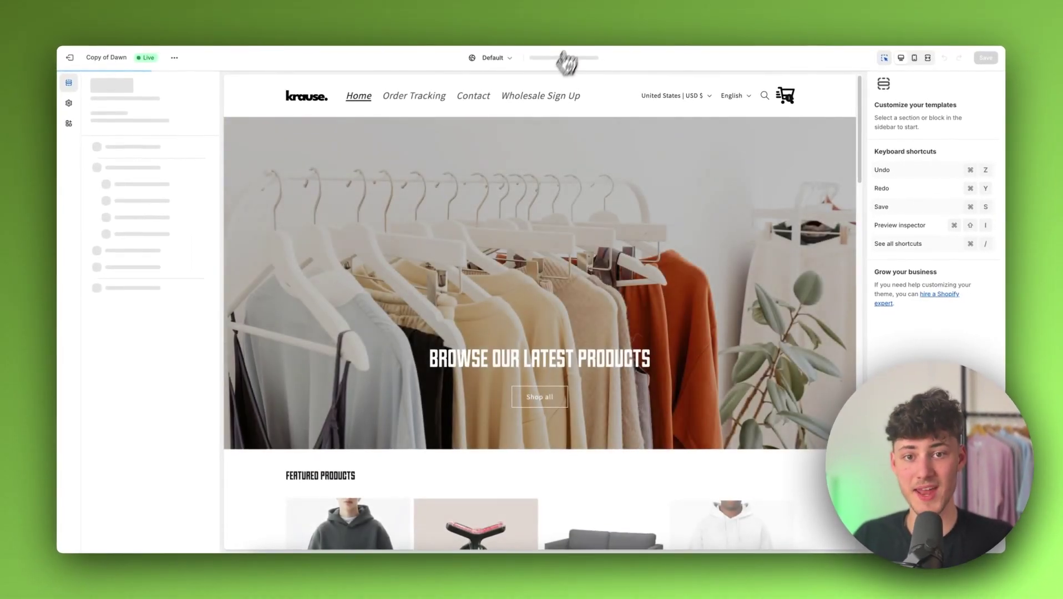
pyautogui.click(573, 60)
pyautogui.click(499, 209)
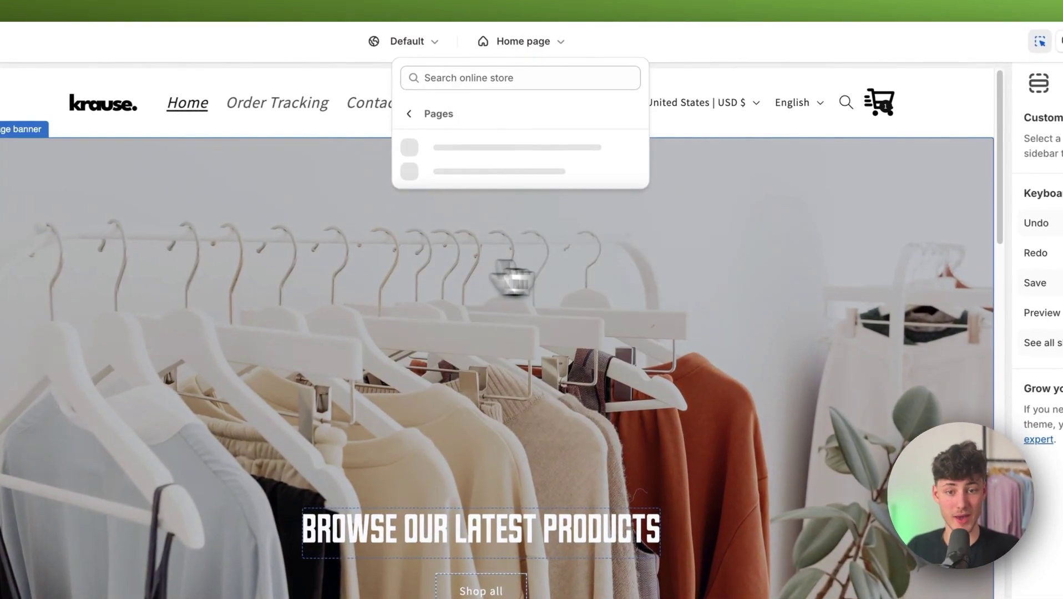
pyautogui.scroll(-1, 517, 228)
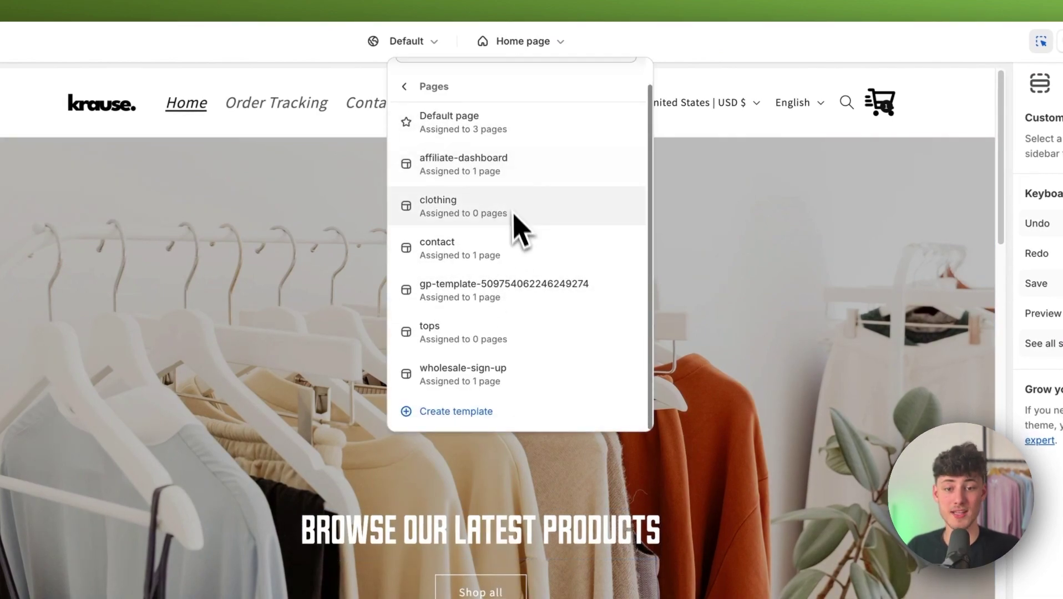
pyautogui.click(468, 414)
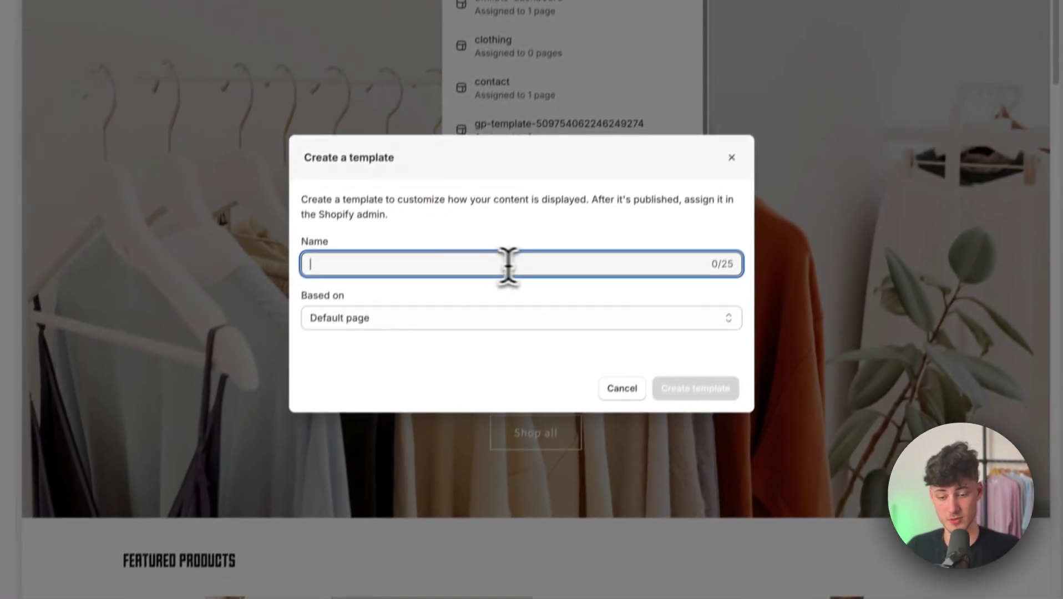
pyautogui.write('wholesale-quick-buy')
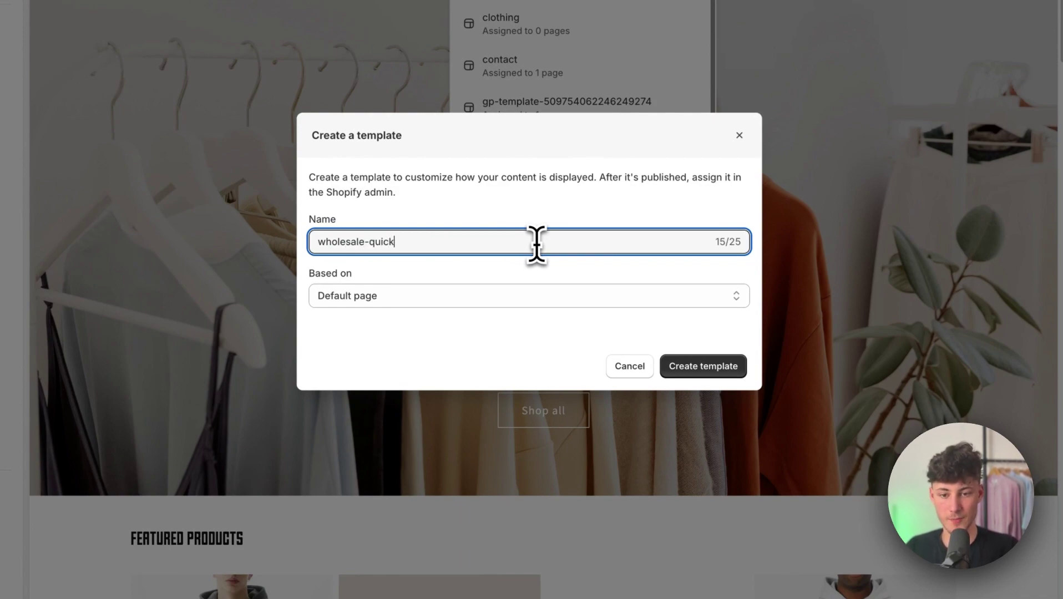
pyautogui.click(431, 289)
pyautogui.press('Escape')
pyautogui.click(703, 366)
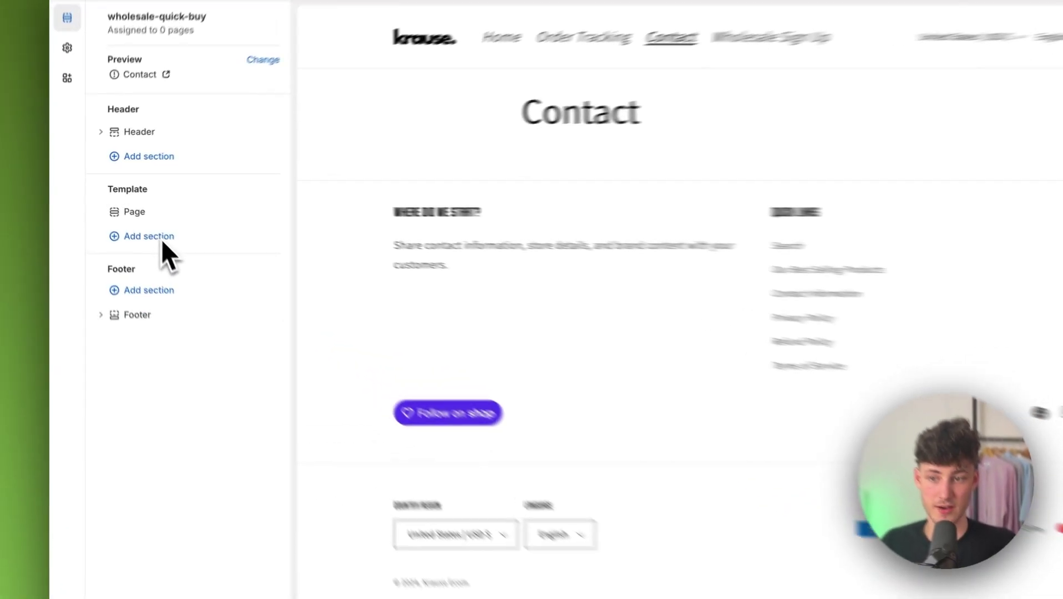
# - Add the Quick Buy app section to the wholesale-quick-buy template
pyautogui.click(136, 232)
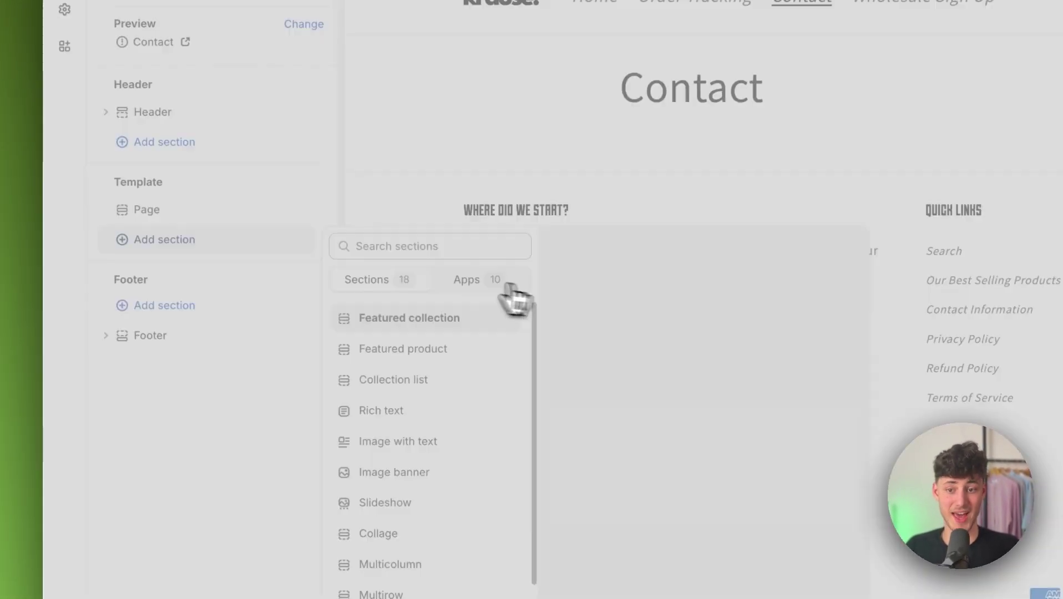
pyautogui.click(510, 286)
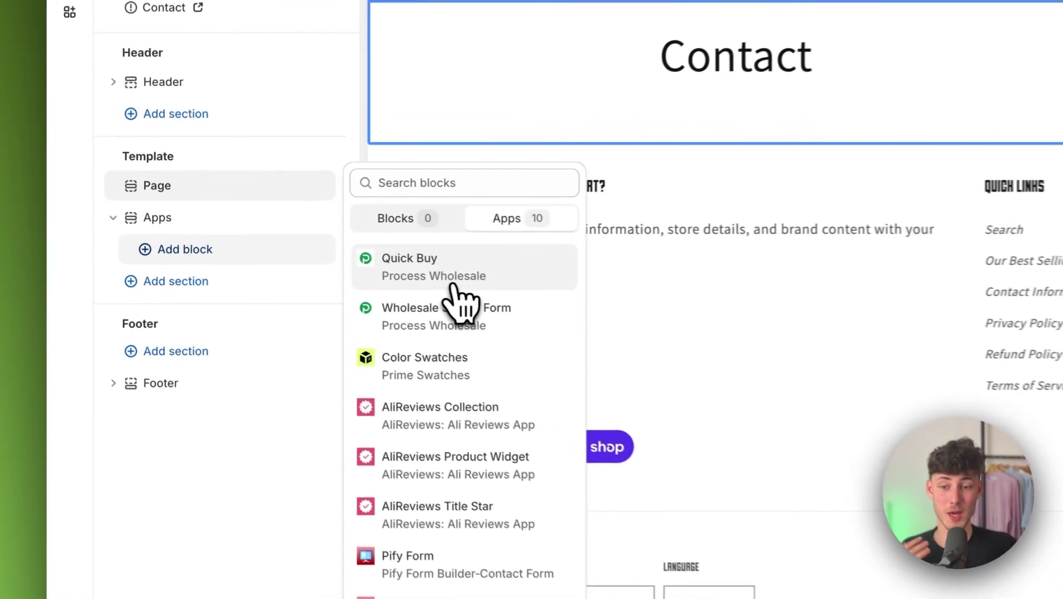
pyautogui.click(487, 287)
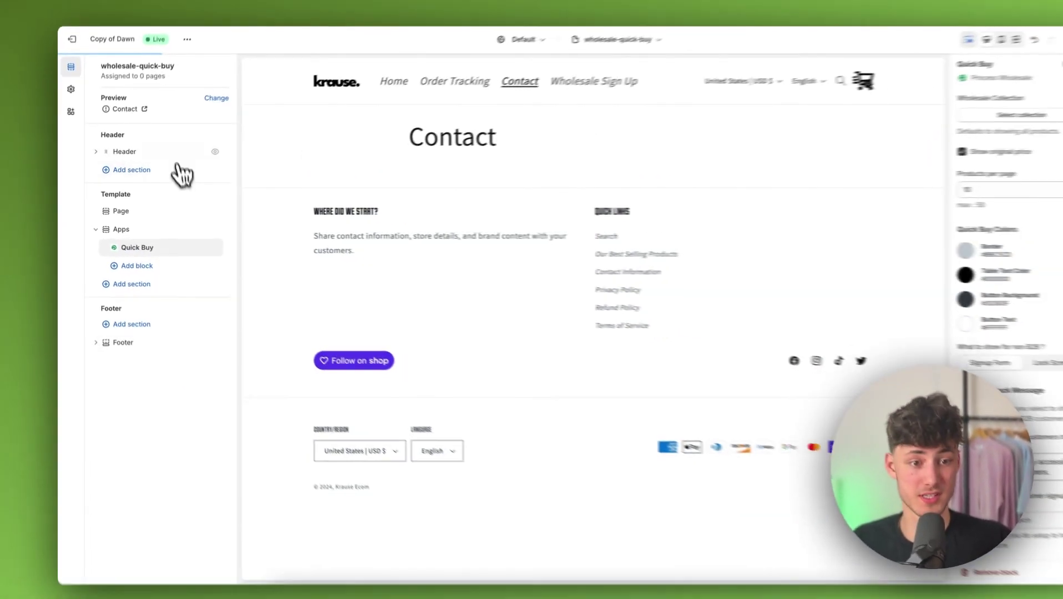
pyautogui.scroll(-4, 520, 328)
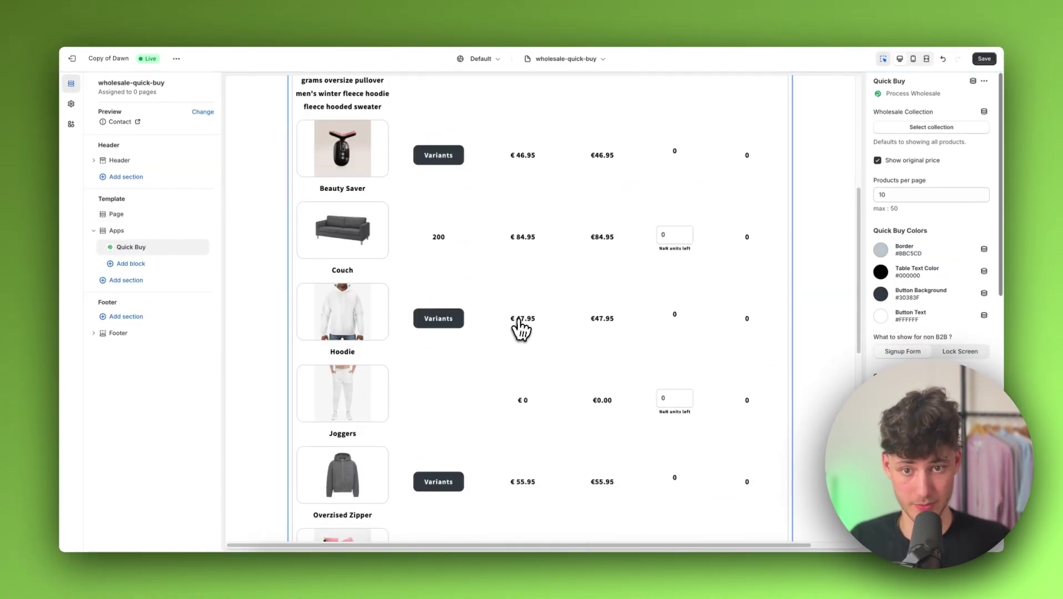
pyautogui.scroll(5, 522, 328)
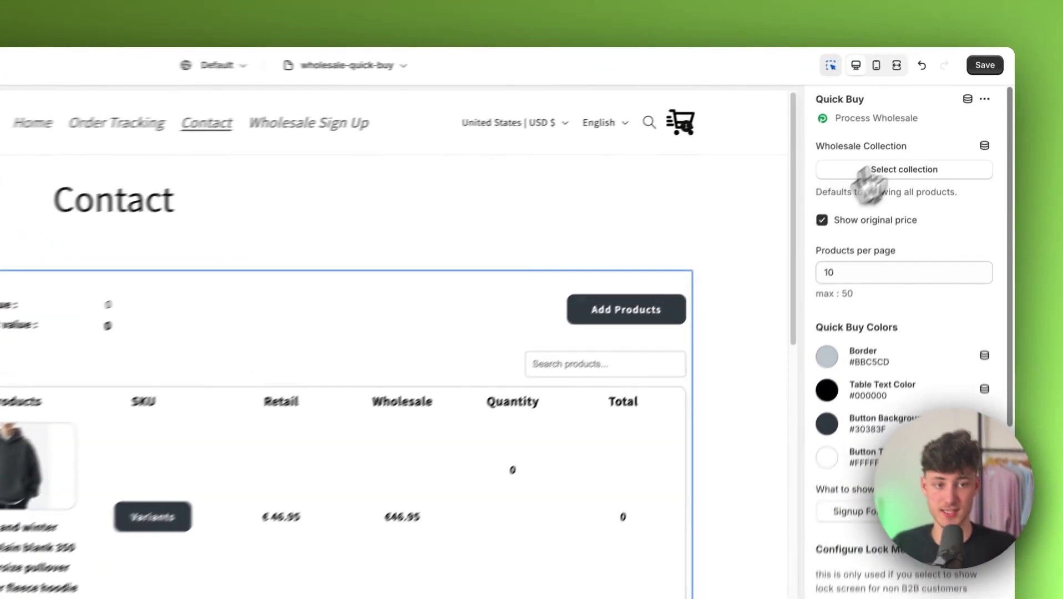
# - Review Quick Buy's Wholesale Collection options and its Products per page value of 10
pyautogui.tripleClick(930, 113)
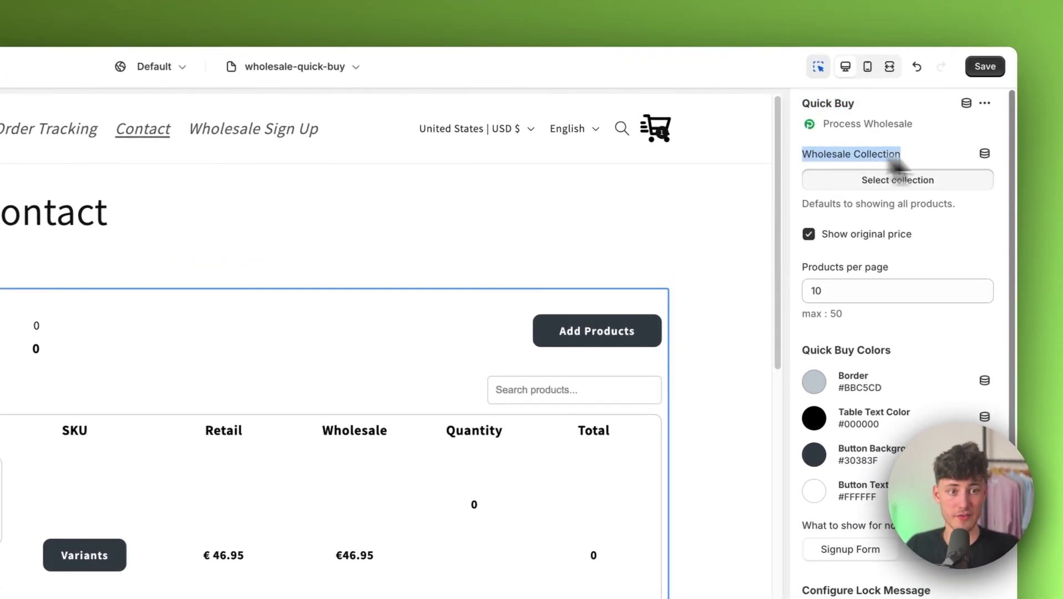
pyautogui.click(861, 183)
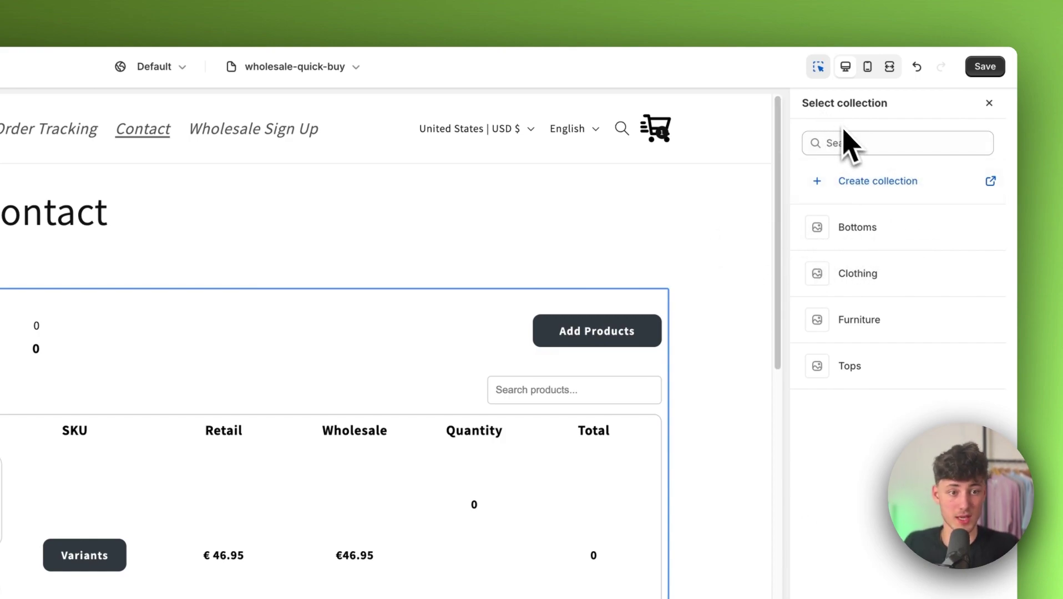
pyautogui.click(990, 104)
pyautogui.scroll(-1, 887, 261)
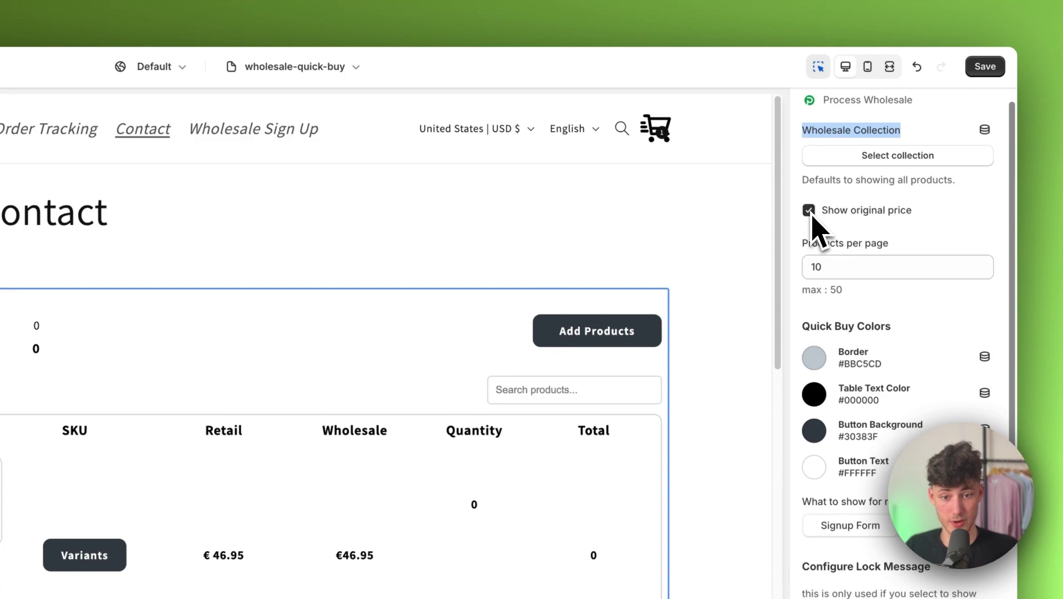
pyautogui.scroll(-1, 842, 244)
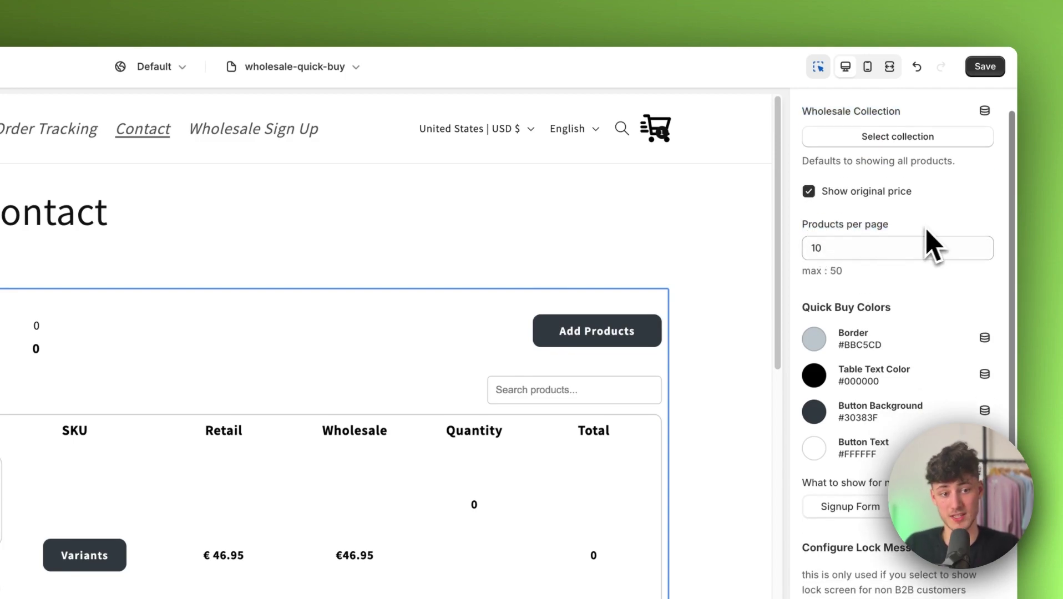
pyautogui.doubleClick(928, 247)
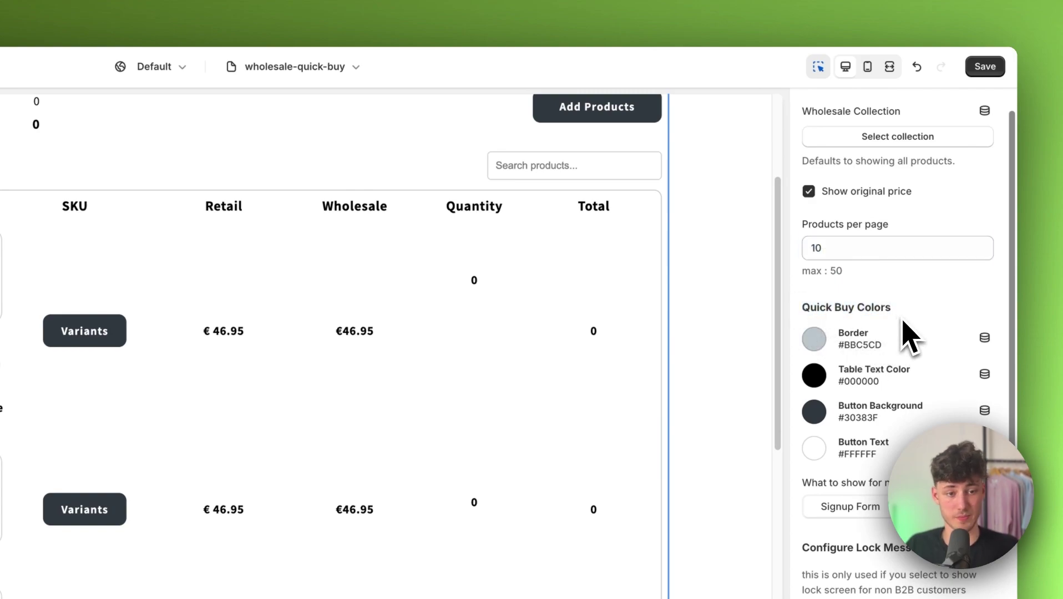
pyautogui.scroll(-3, 903, 324)
pyautogui.scroll(2, 907, 319)
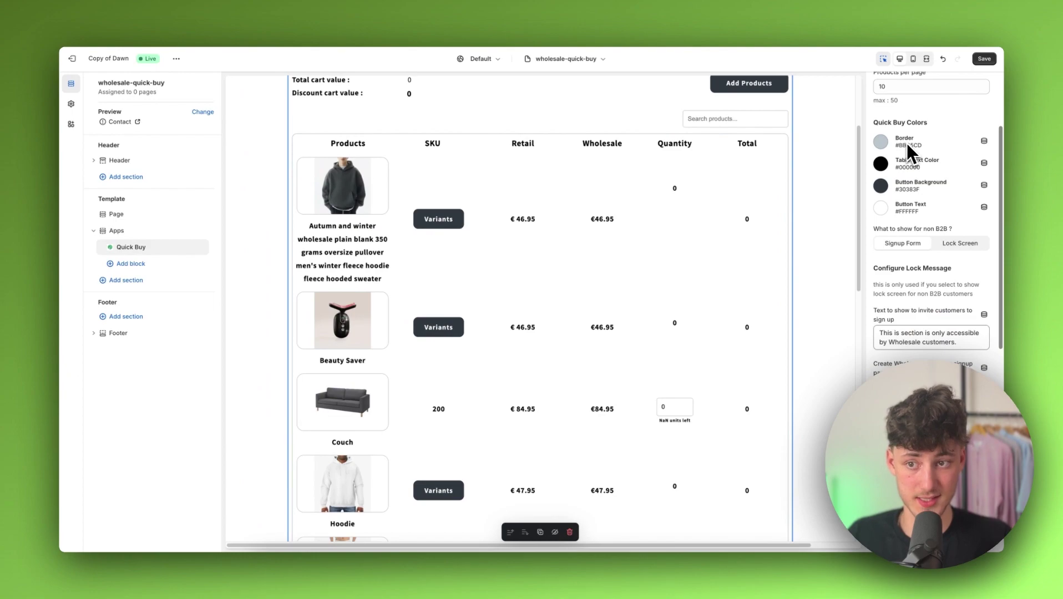
# - Glance at the Logo and Colors theme settings, then review Quick Buy's non-B2B display setting
pyautogui.click(71, 104)
pyautogui.click(126, 107)
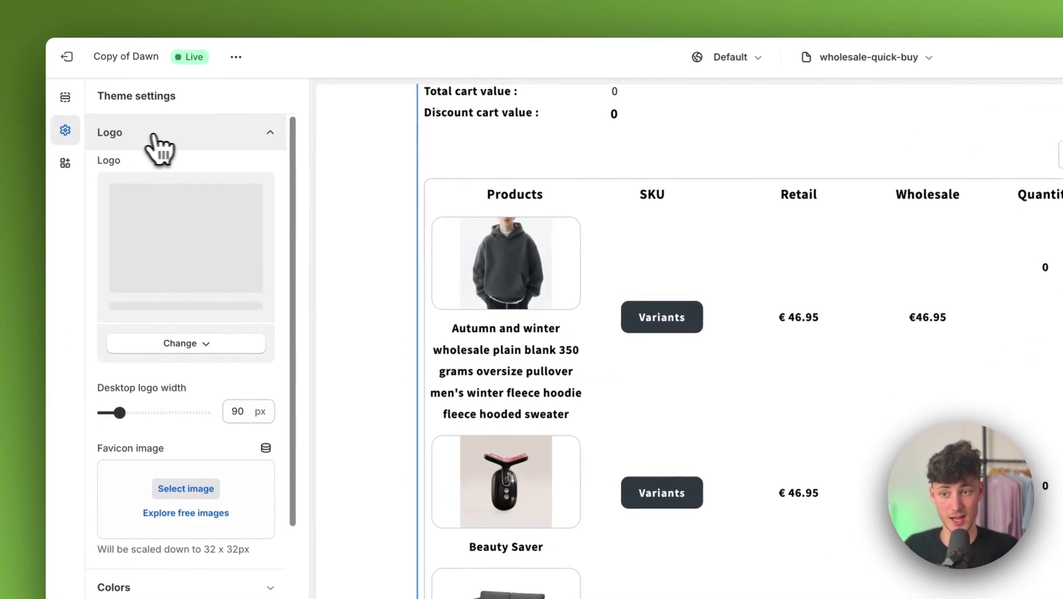
pyautogui.click(154, 135)
pyautogui.click(155, 170)
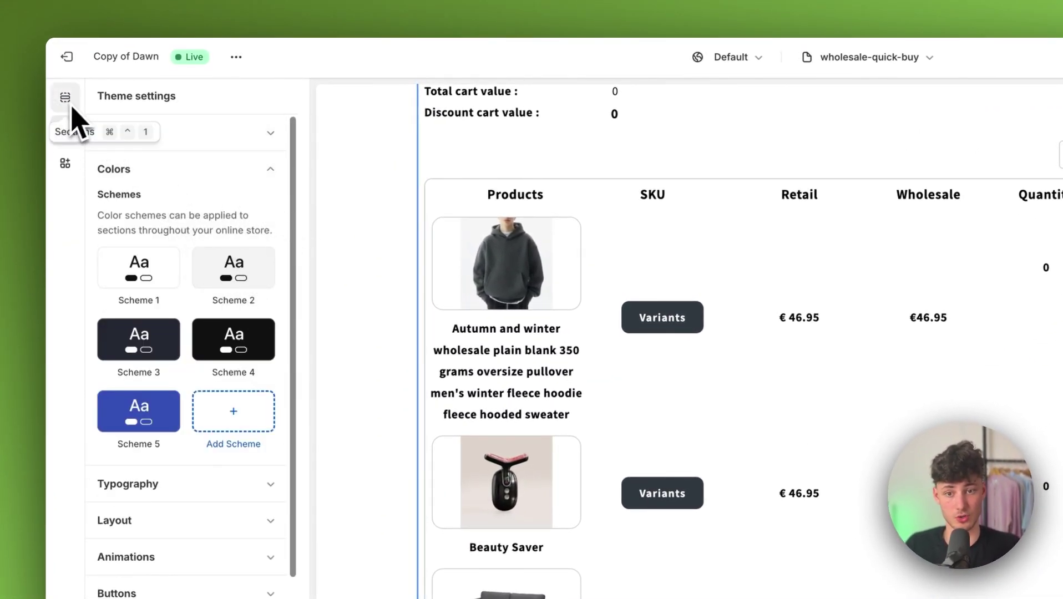
pyautogui.click(754, 283)
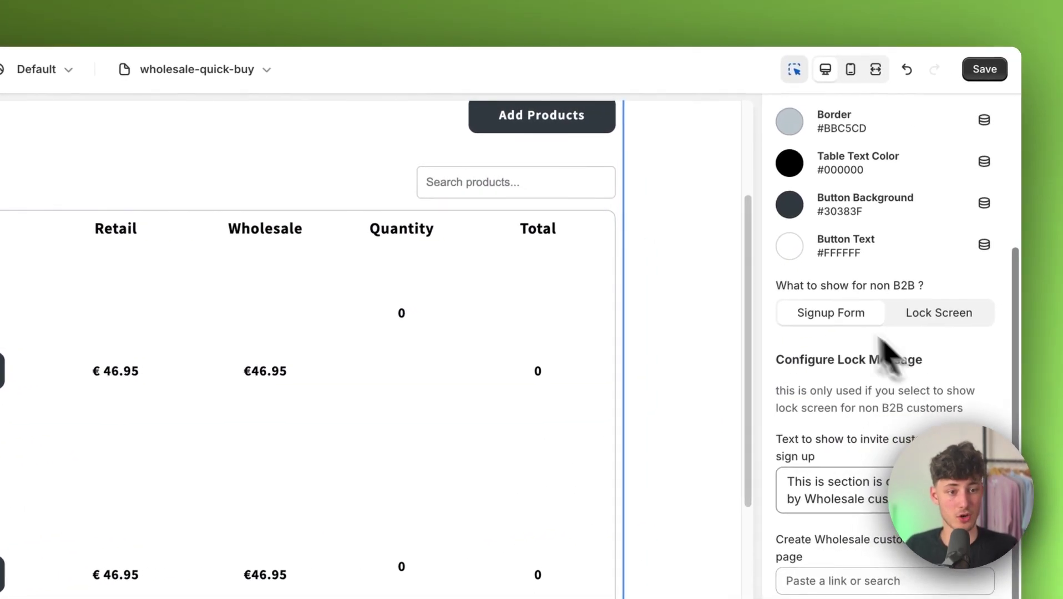
pyautogui.moveTo(829, 286); pyautogui.dragTo(787, 285)
pyautogui.click(787, 285)
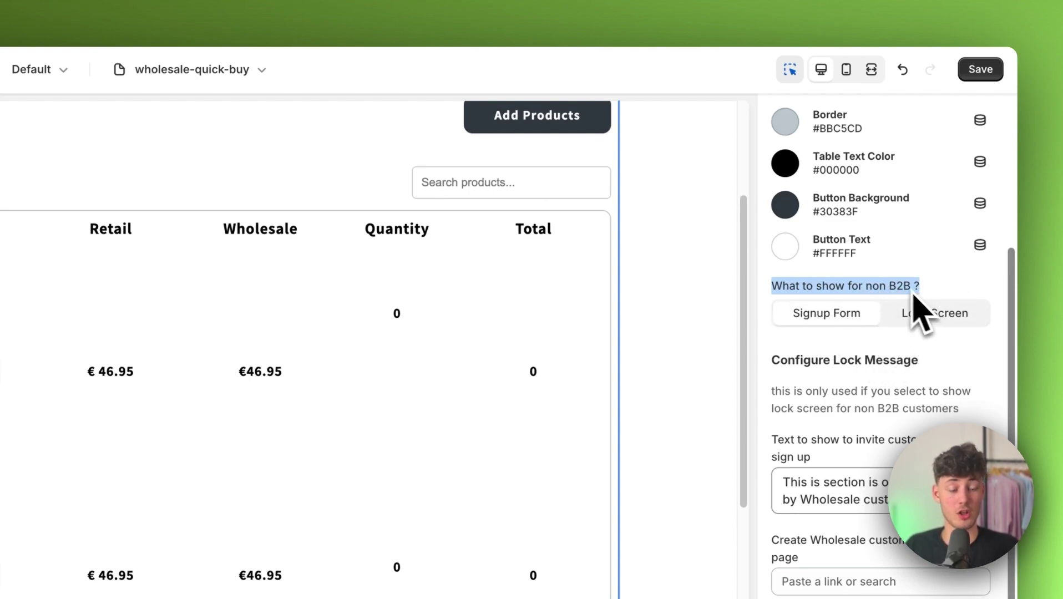
# - Review the remaining Quick Buy settings and save the template
pyautogui.scroll(-5, 916, 310)
pyautogui.scroll(3, 926, 340)
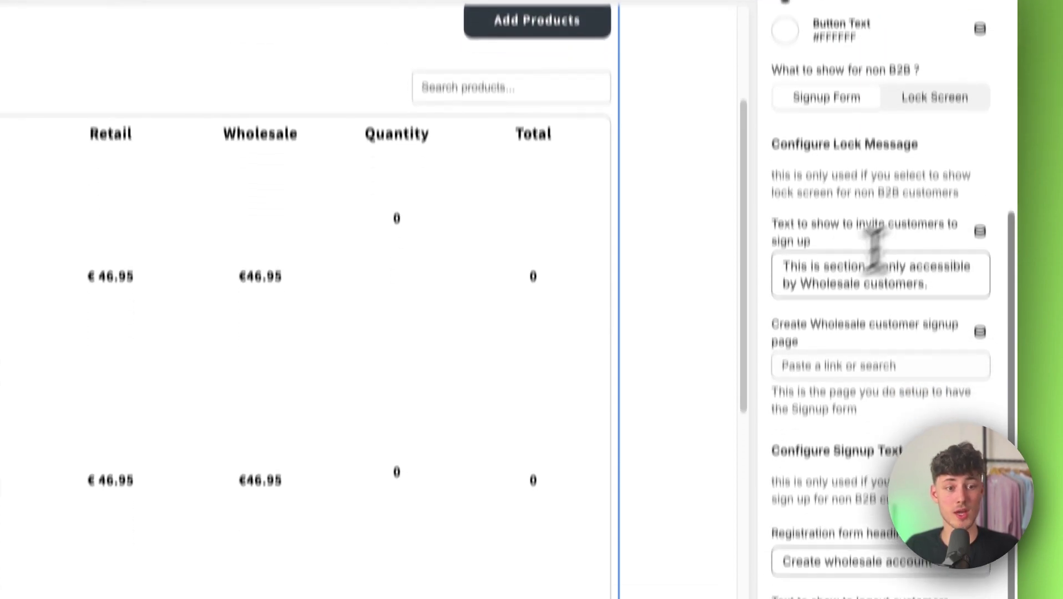
pyautogui.moveTo(810, 362); pyautogui.dragTo(978, 378)
pyautogui.scroll(-8, 978, 221)
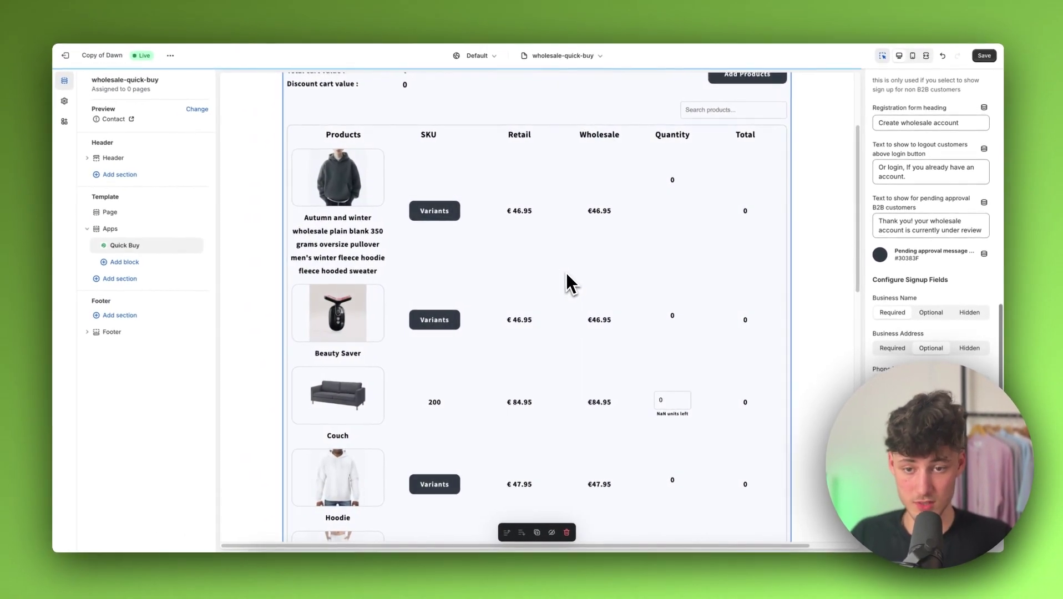
pyautogui.scroll(-5, 577, 280)
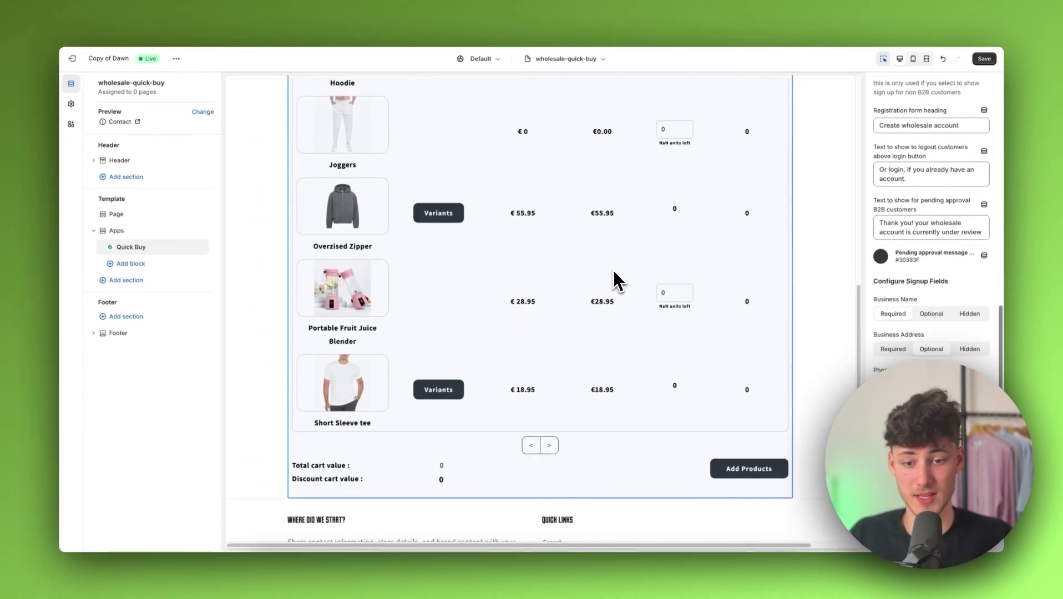
pyautogui.scroll(10, 612, 275)
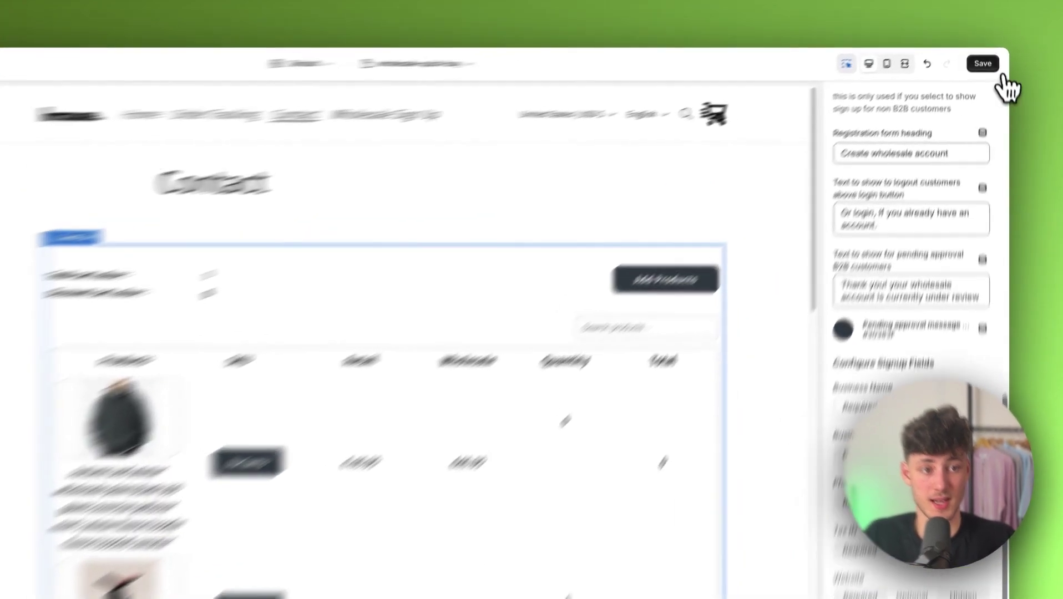
pyautogui.click(986, 59)
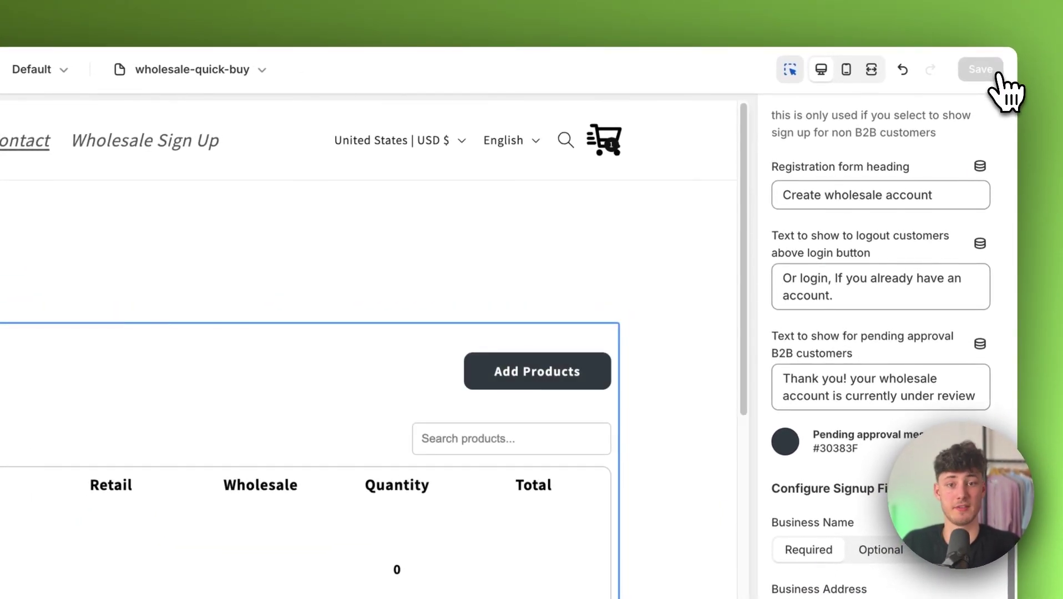
pyautogui.scroll(-3, 388, 167)
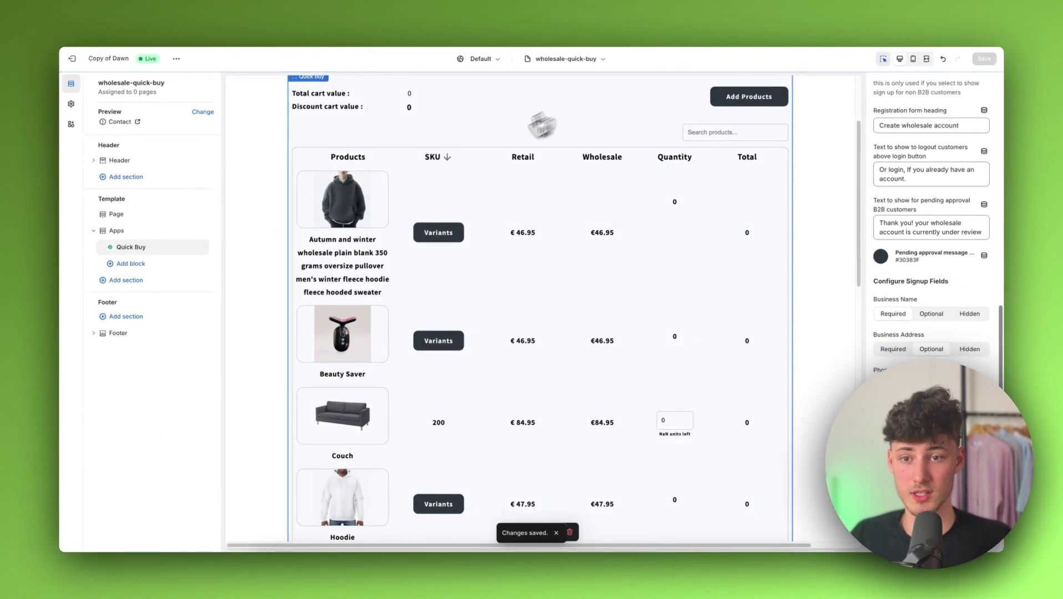
pyautogui.scroll(3, 432, 227)
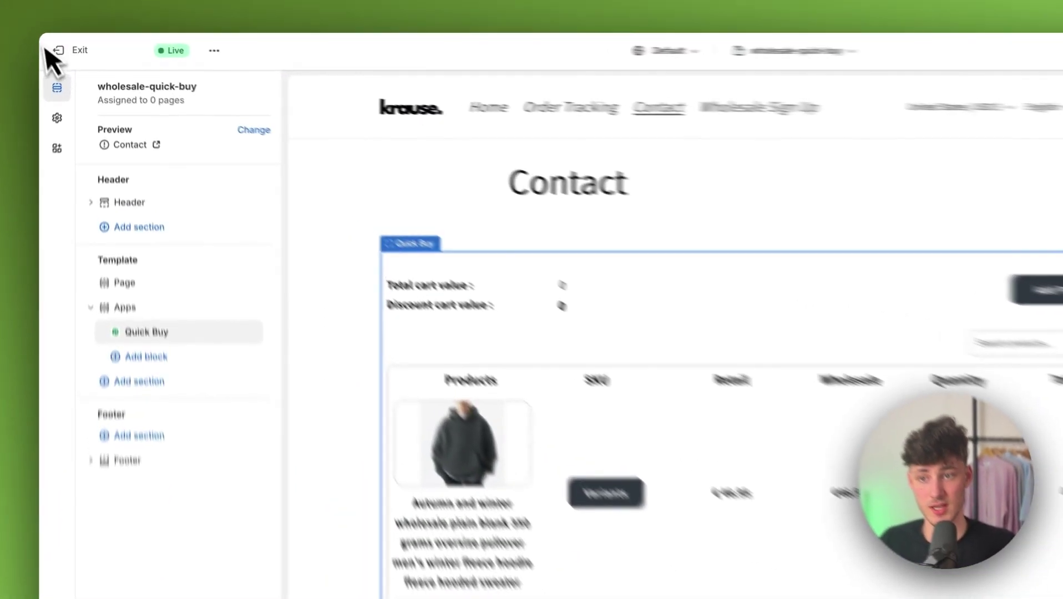
# - Create and save a page titled 'Quick Buy' using the wholesale-quick-buy template
pyautogui.click(72, 58)
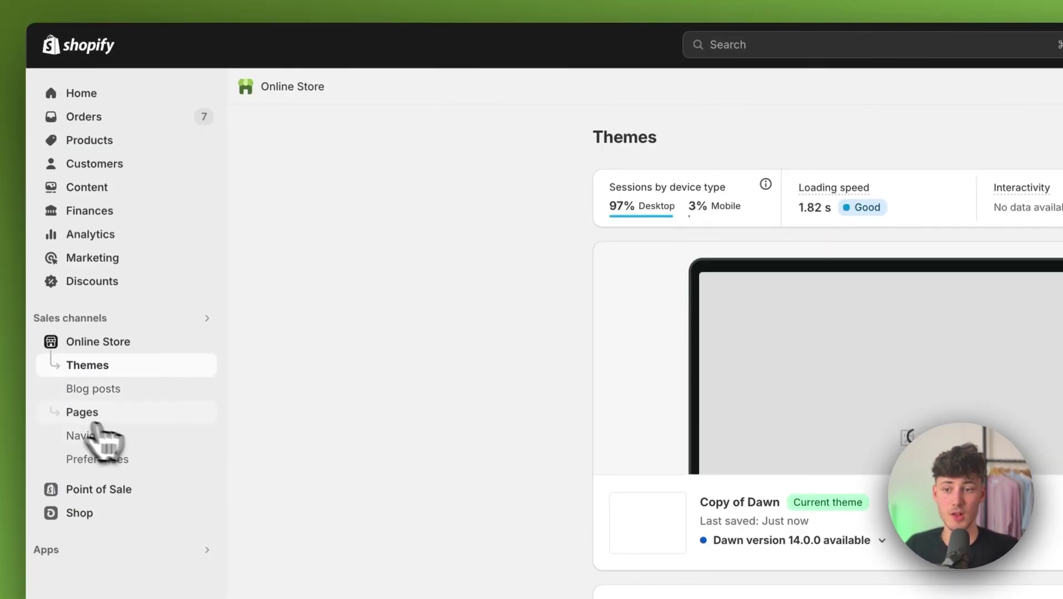
pyautogui.click(102, 416)
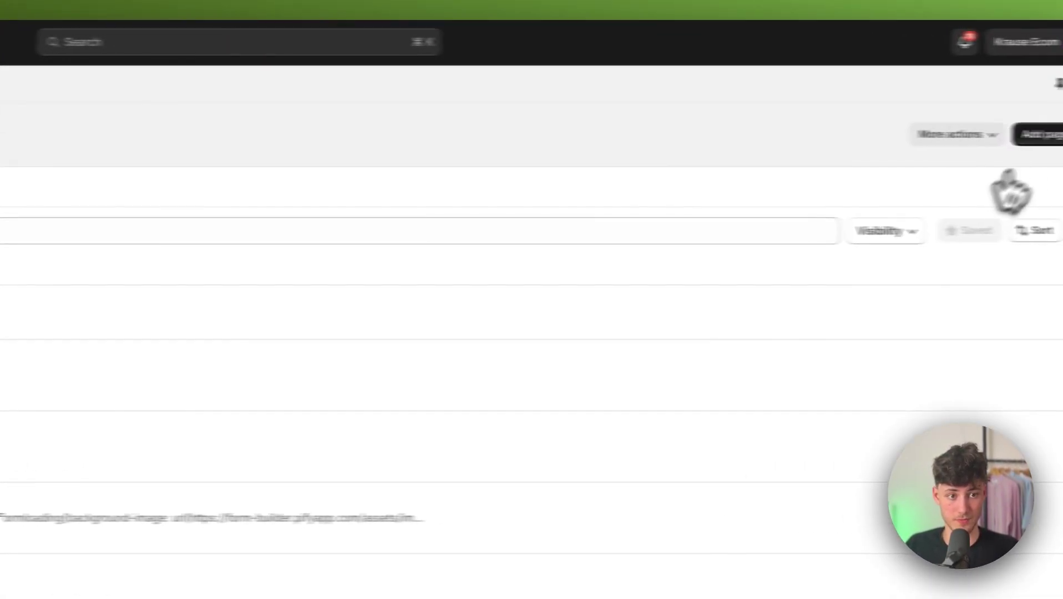
pyautogui.click(1035, 133)
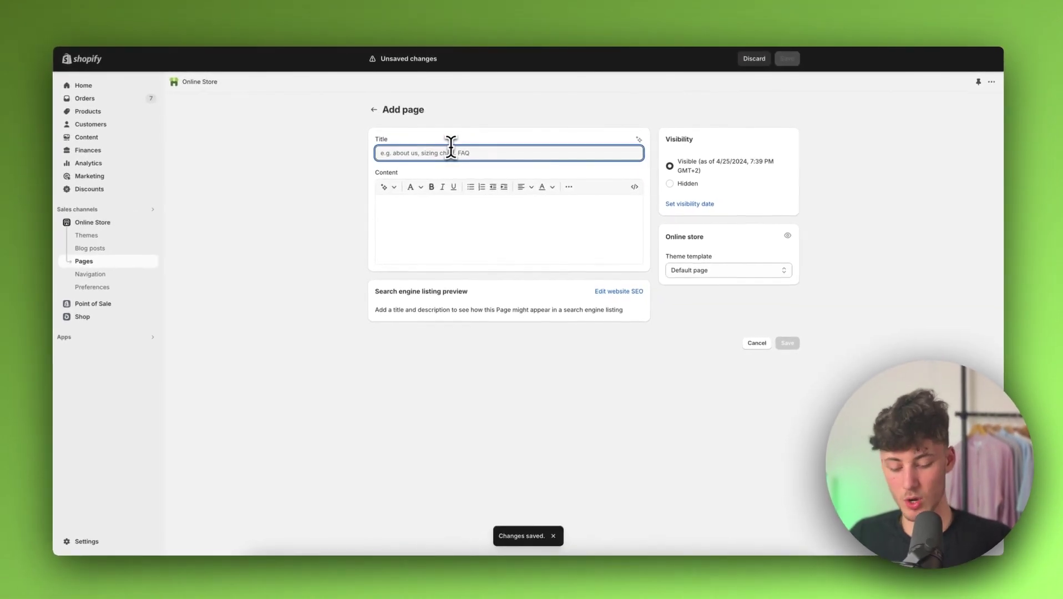
pyautogui.write('Quick Buy')
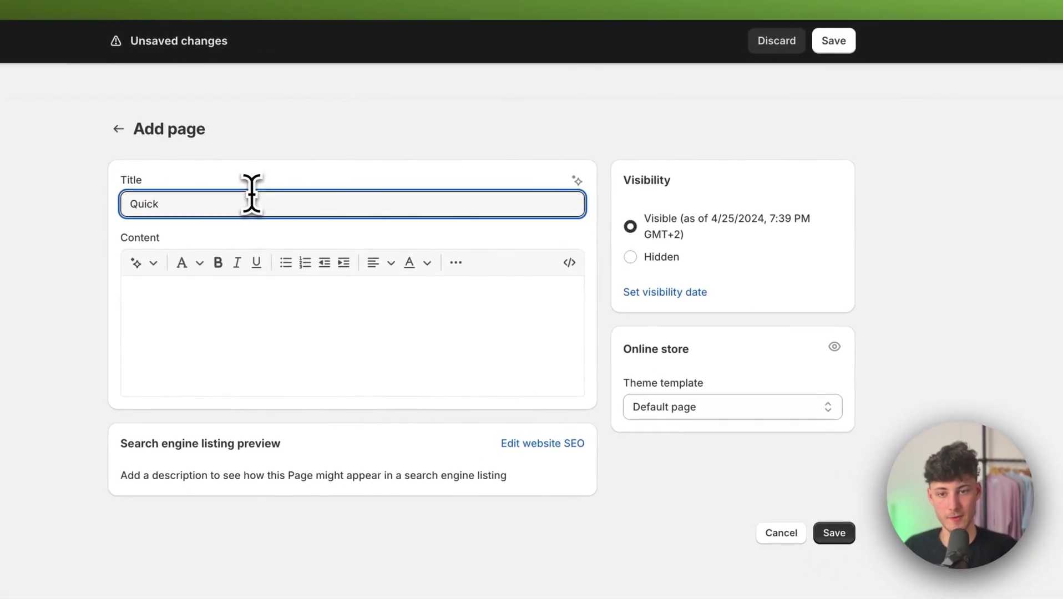
pyautogui.click(810, 409)
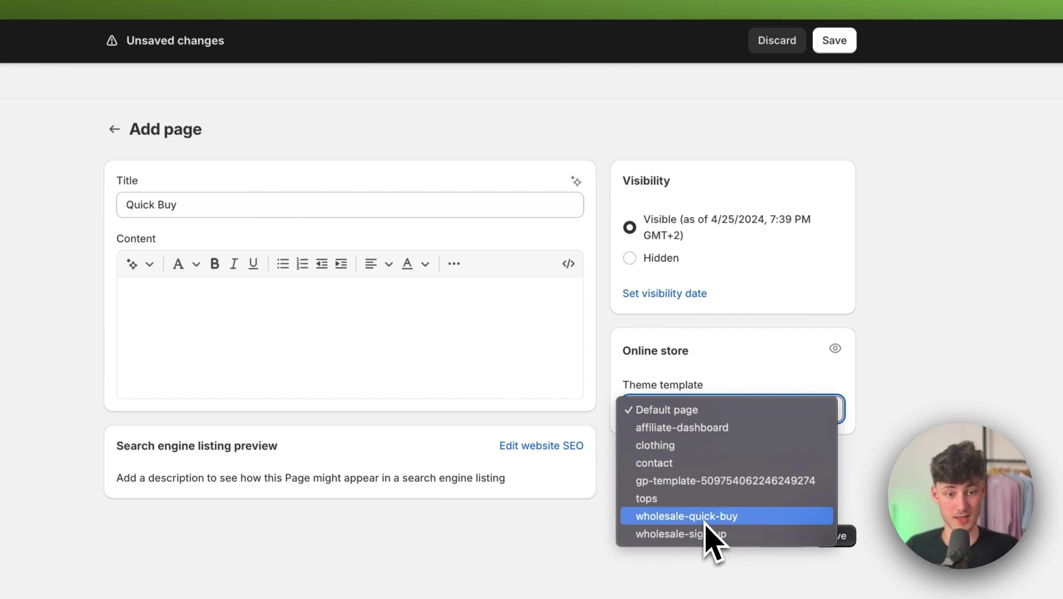
pyautogui.click(709, 518)
pyautogui.click(834, 537)
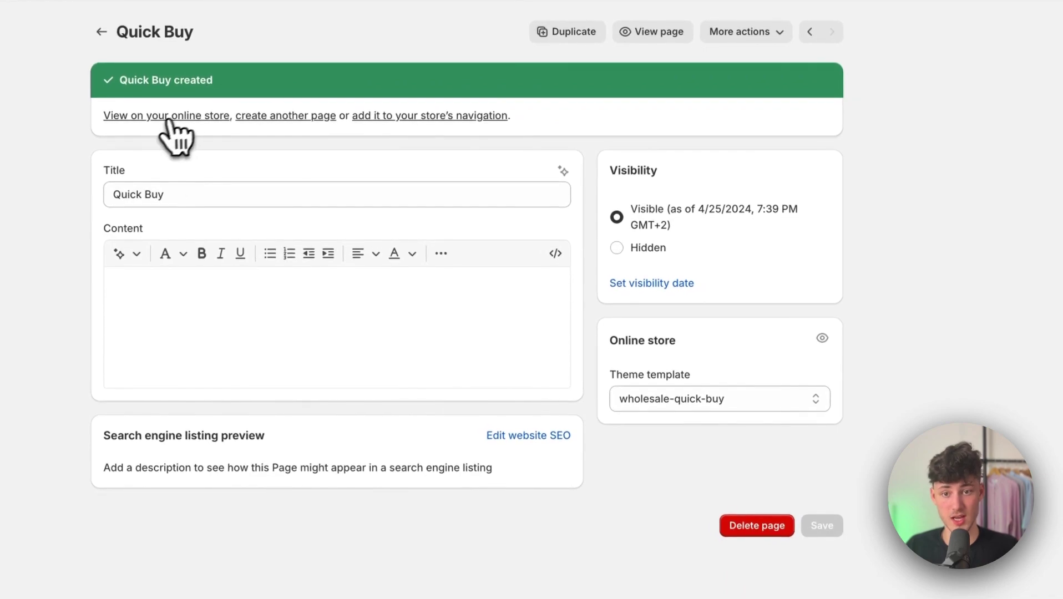
# - Add a Quick Buy item linked to the Quick Buy page to the Main menu
pyautogui.click(413, 116)
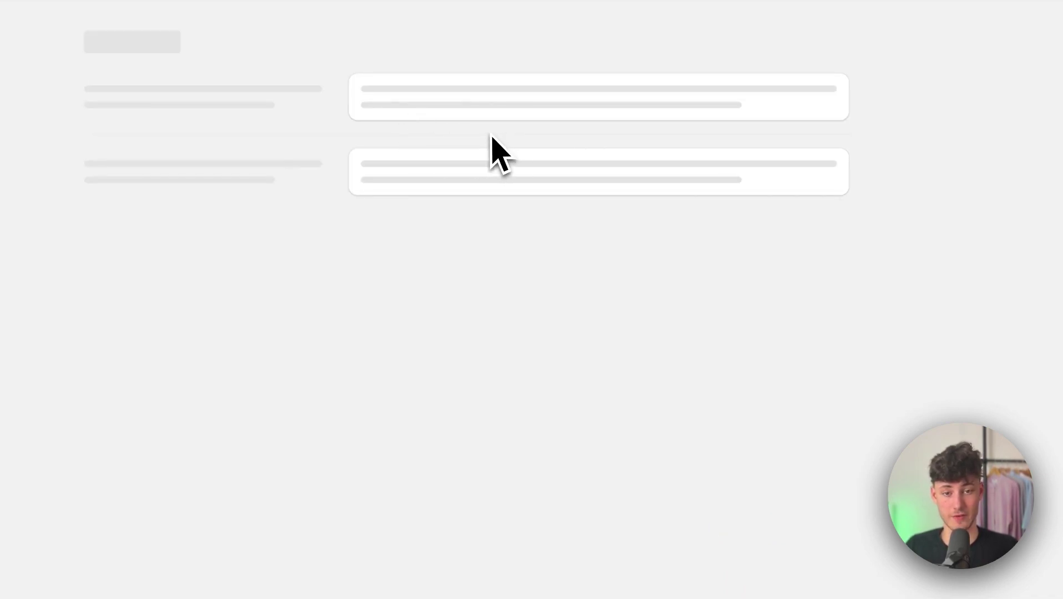
pyautogui.click(370, 198)
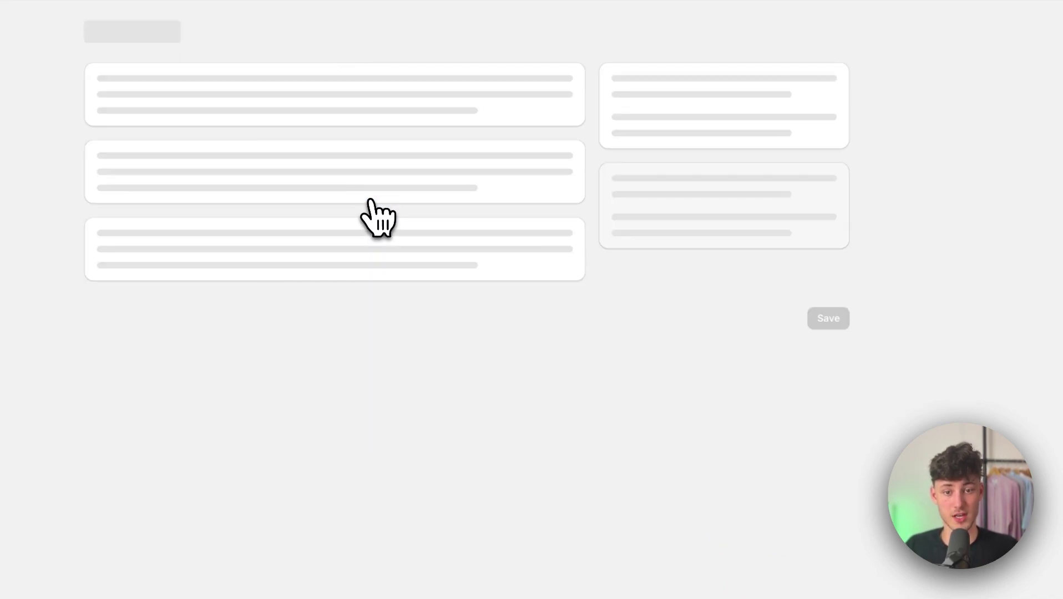
pyautogui.click(209, 443)
pyautogui.click(791, 189)
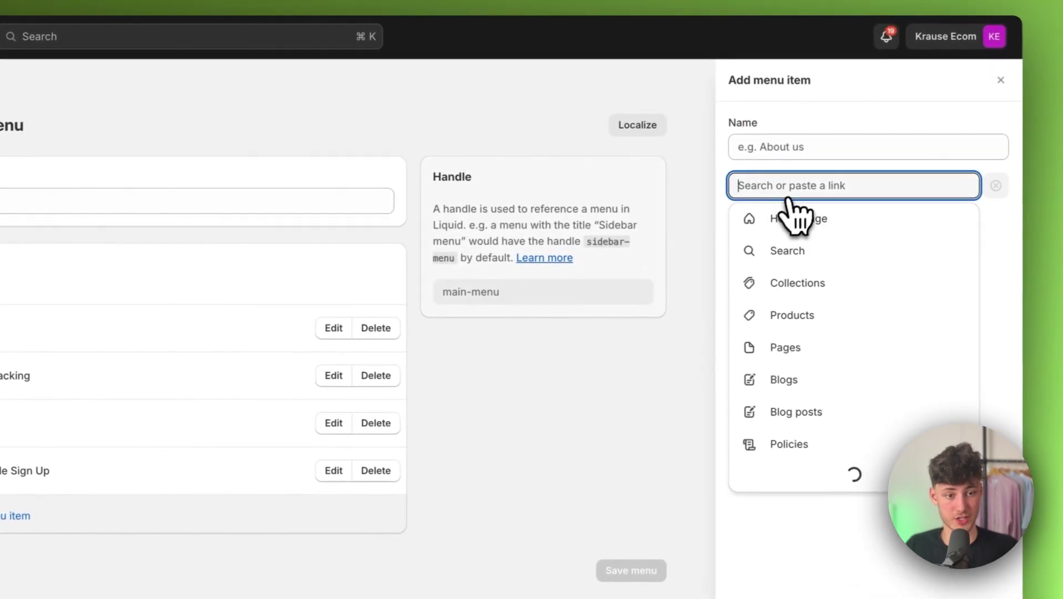
pyautogui.click(786, 347)
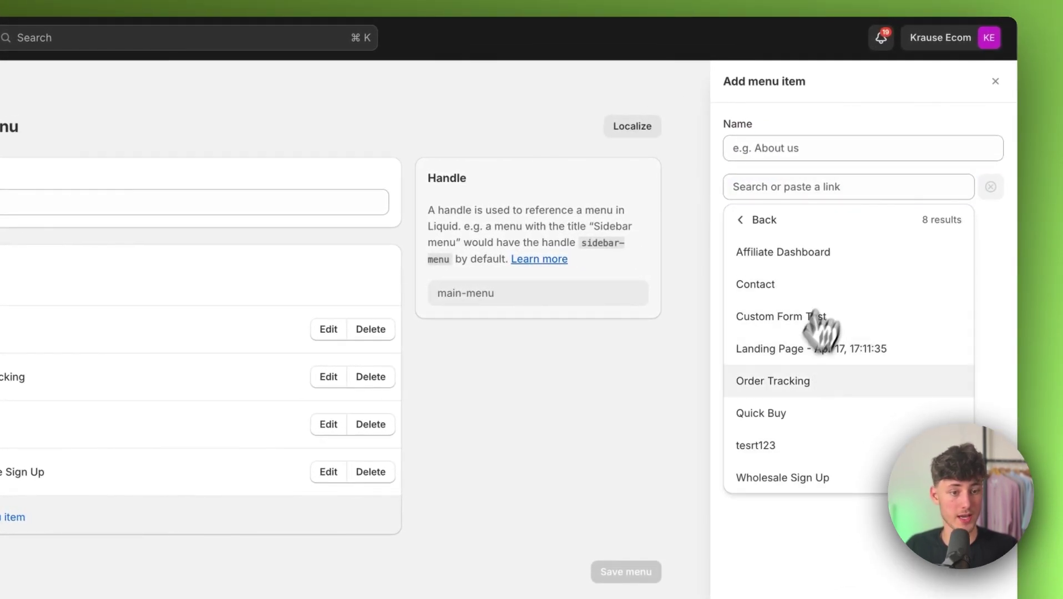
pyautogui.click(787, 414)
pyautogui.click(985, 591)
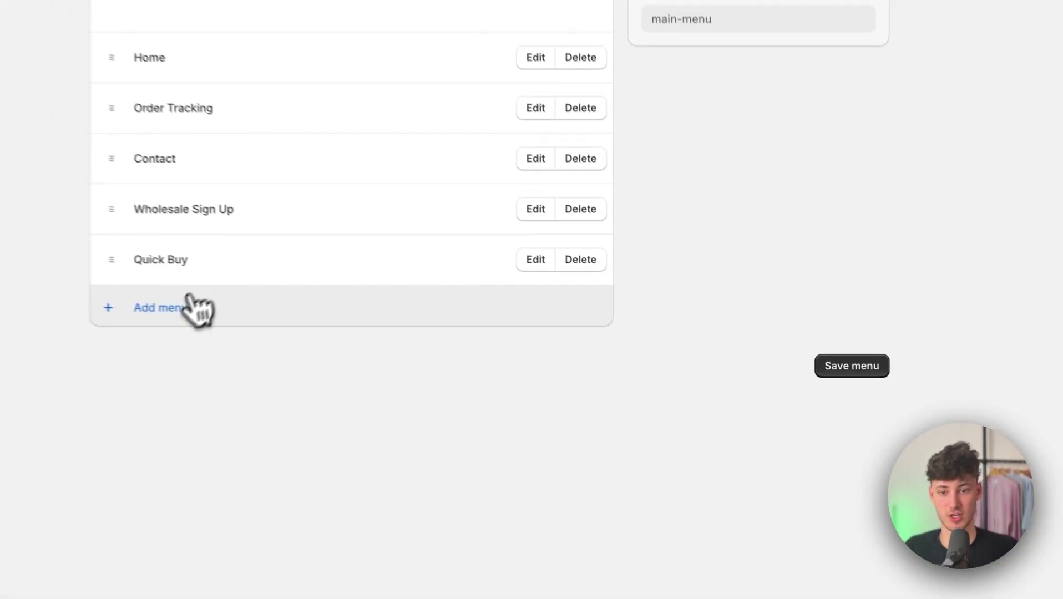
# - Add a Wholesale menu item linked to the Wholesale Sign Up page
pyautogui.click(192, 305)
pyautogui.write('Wholesale')
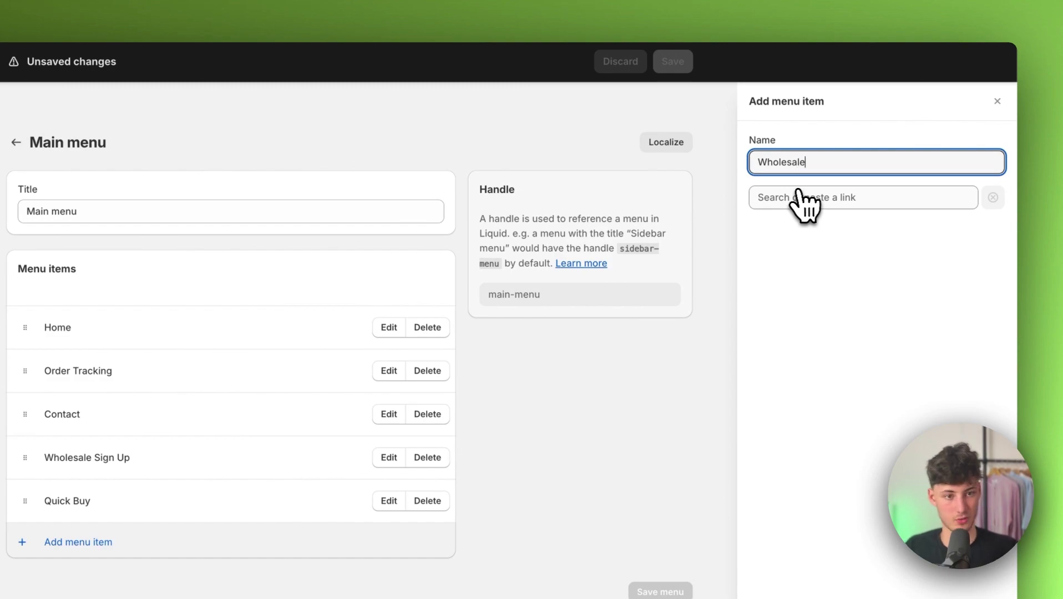
pyautogui.click(861, 198)
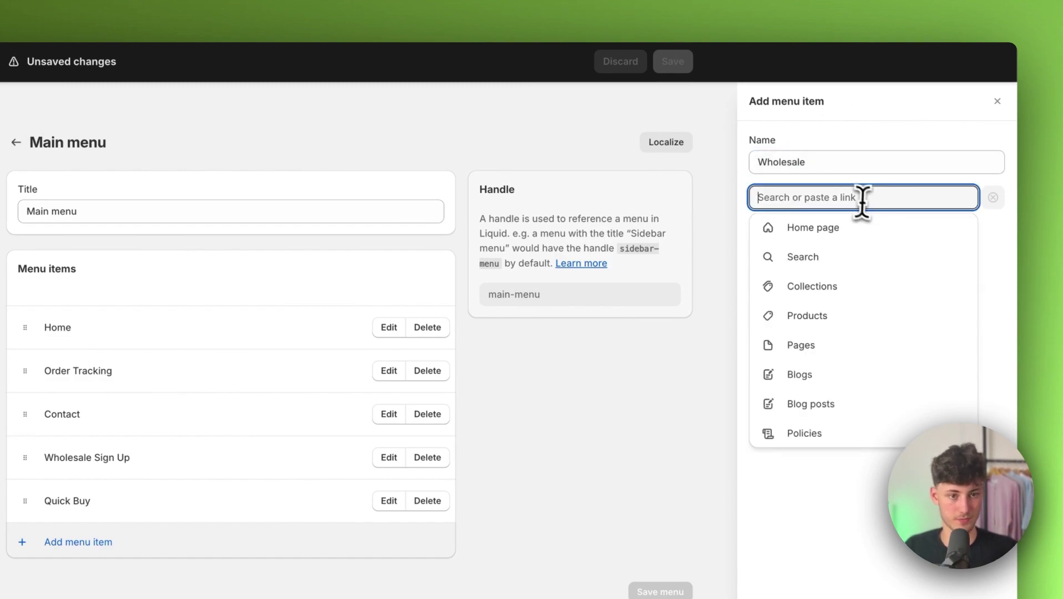
pyautogui.click(835, 349)
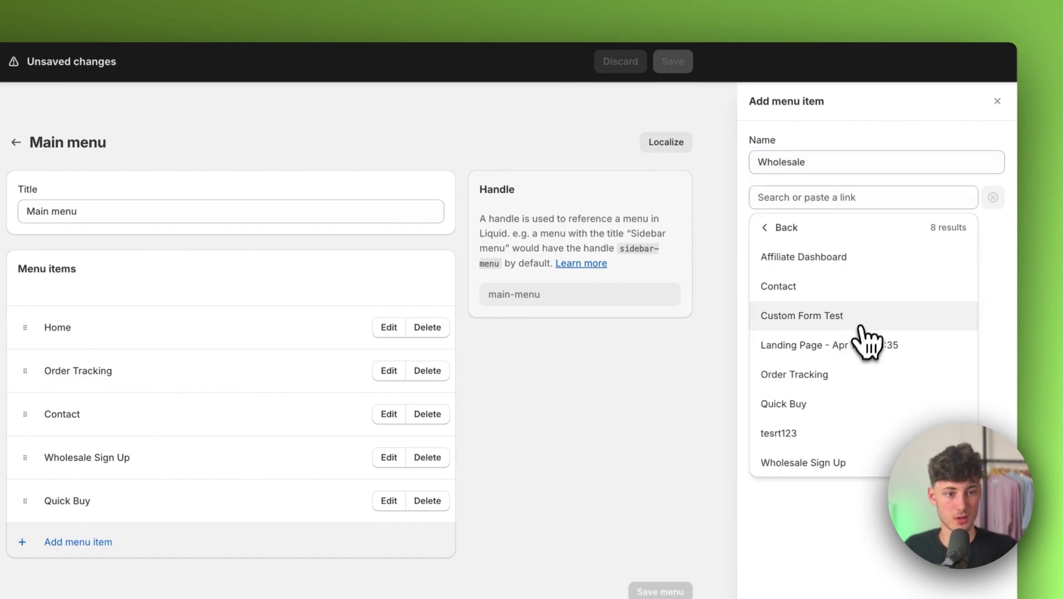
pyautogui.click(844, 465)
pyautogui.click(1002, 552)
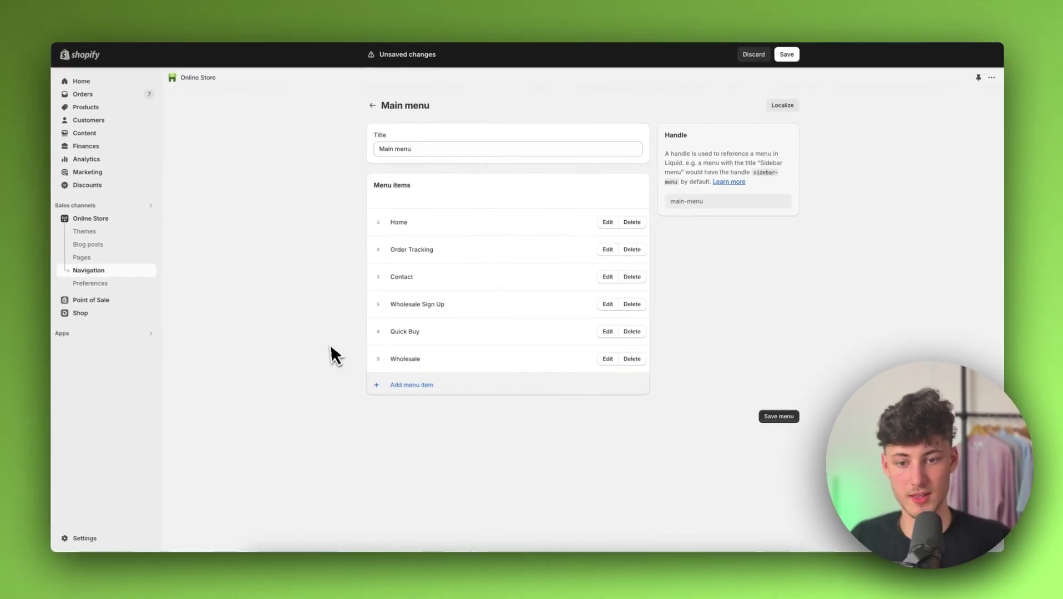
# - Nest Wholesale Sign Up and Quick Buy under Wholesale and save the menu
pyautogui.moveTo(378, 359)
pyautogui.mouseDown()
pyautogui.moveTo(380, 308)
pyautogui.moveTo(373, 345)
pyautogui.mouseUp()
pyautogui.moveTo(188, 385); pyautogui.dragTo(163, 383)
pyautogui.moveTo(197, 437); pyautogui.dragTo(248, 391)
pyautogui.moveTo(197, 478); pyautogui.dragTo(249, 466)
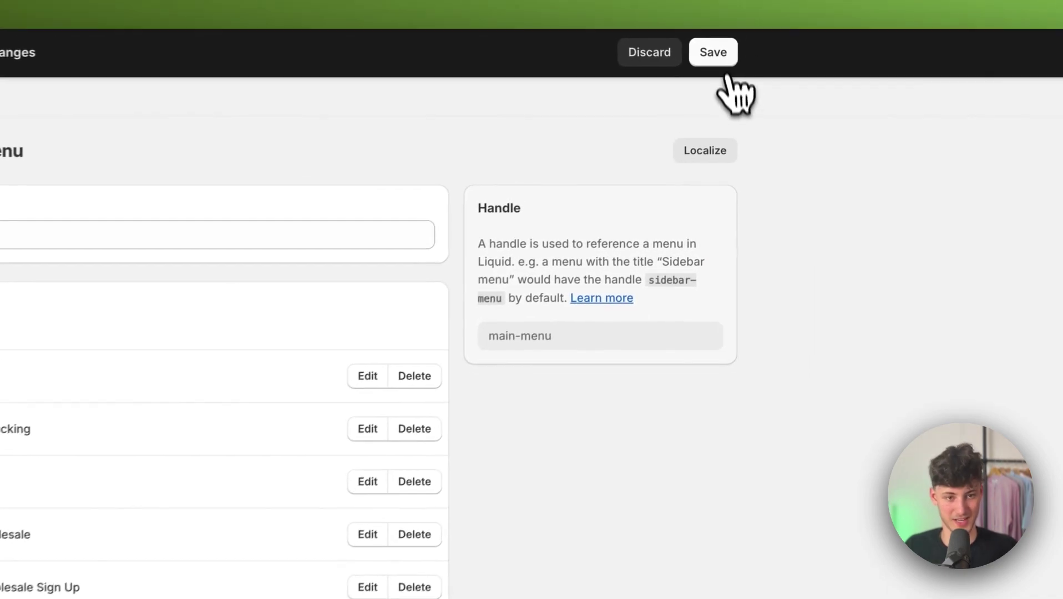
pyautogui.click(858, 0)
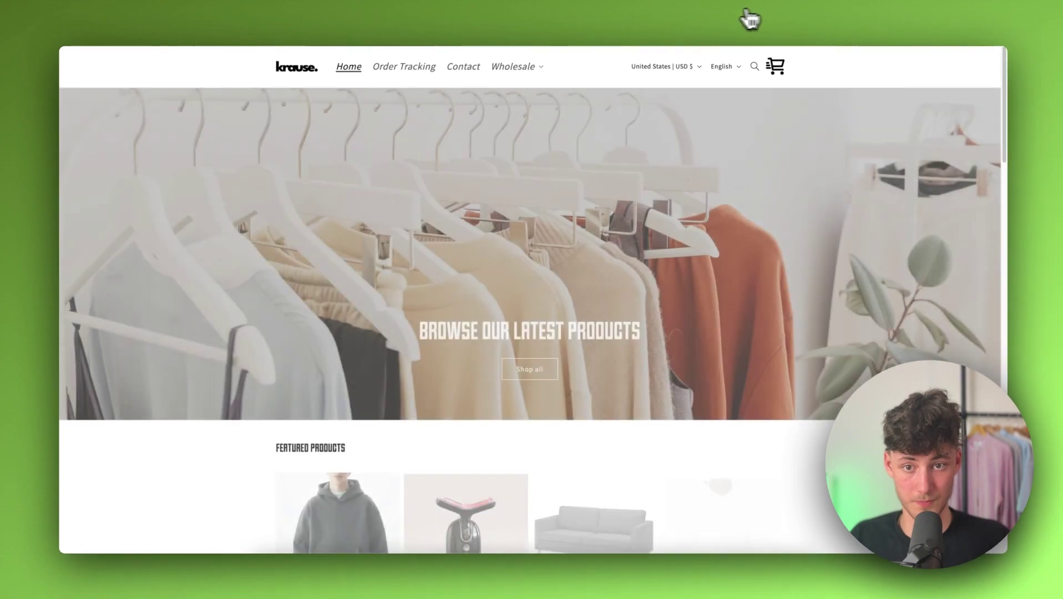
# - Test the storefront Wholesale dropdown's Wholesale Sign Up and Quick Buy pages, then return to the admin
pyautogui.click(541, 67)
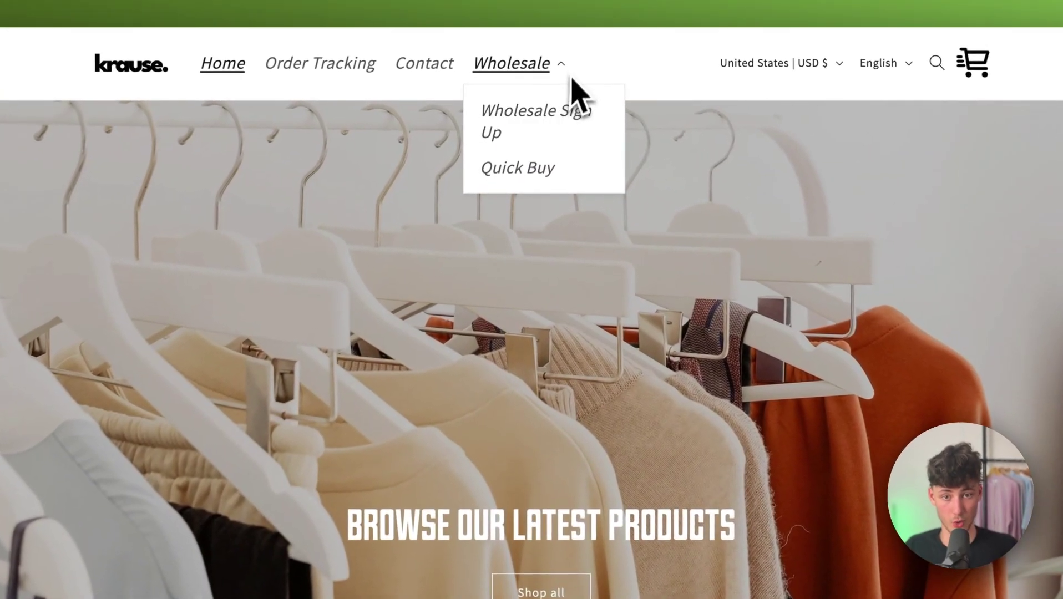
pyautogui.click(572, 111)
pyautogui.click(536, 166)
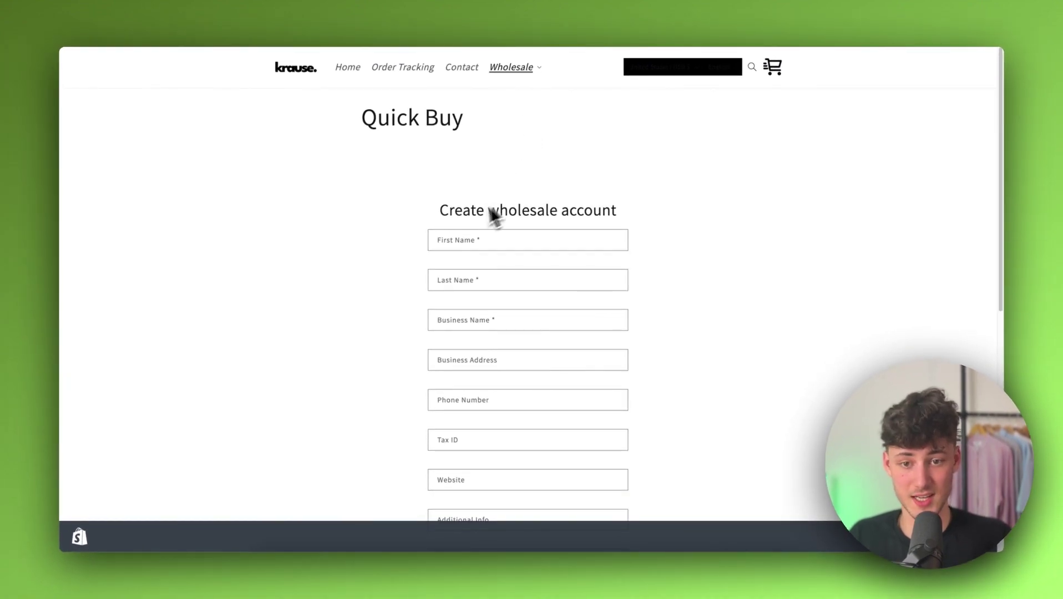
pyautogui.moveTo(491, 214); pyautogui.dragTo(709, 225)
pyautogui.click(697, 217)
pyautogui.scroll(-1, 697, 217)
pyautogui.scroll(1, 624, 243)
pyautogui.scroll(-6, 437, 492)
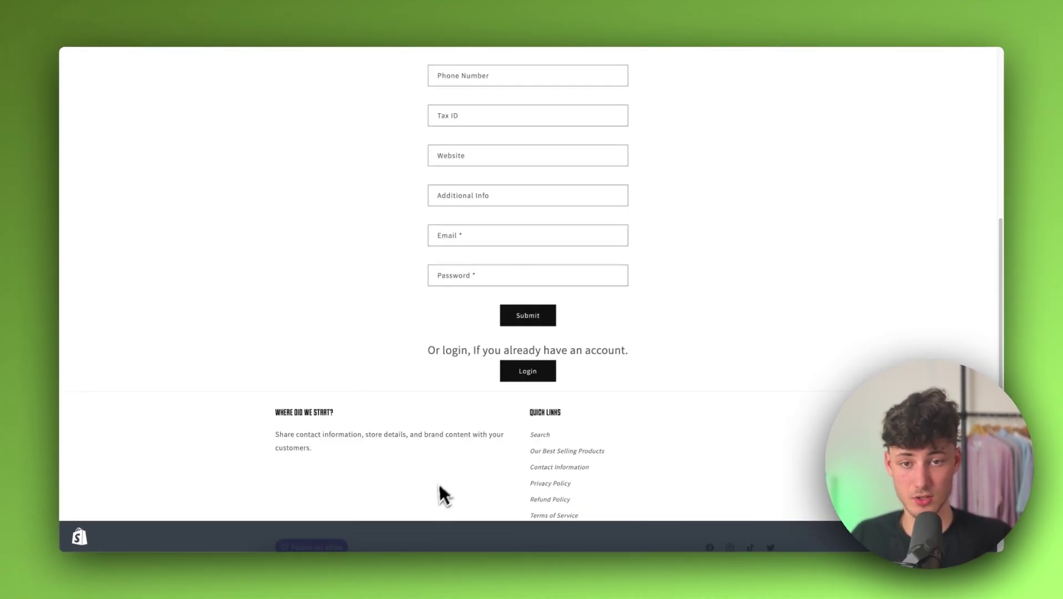
pyautogui.scroll(6, 454, 450)
pyautogui.scroll(-4, 562, 244)
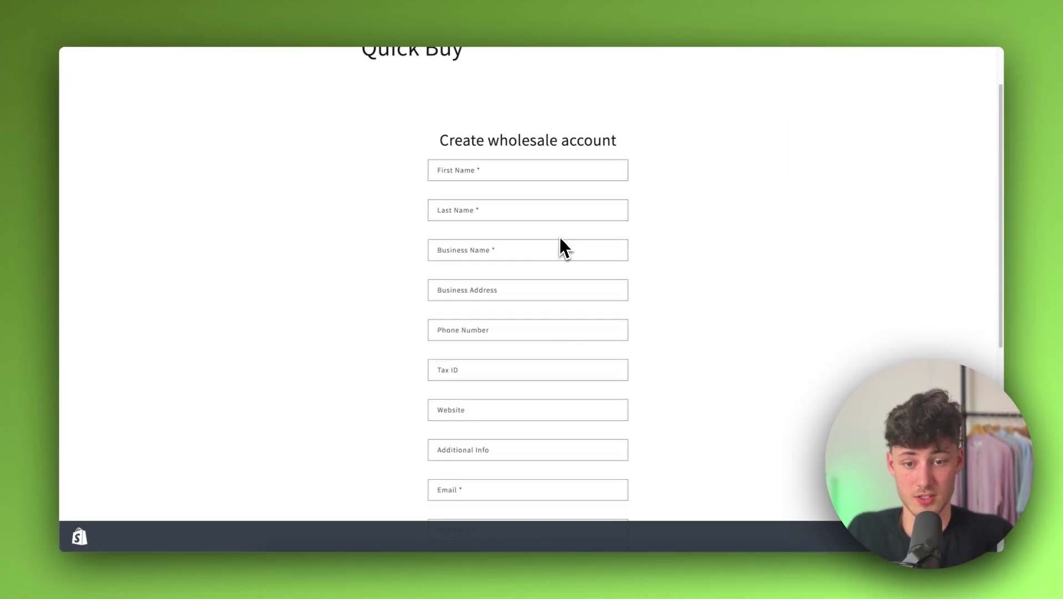
pyautogui.scroll(4, 577, 240)
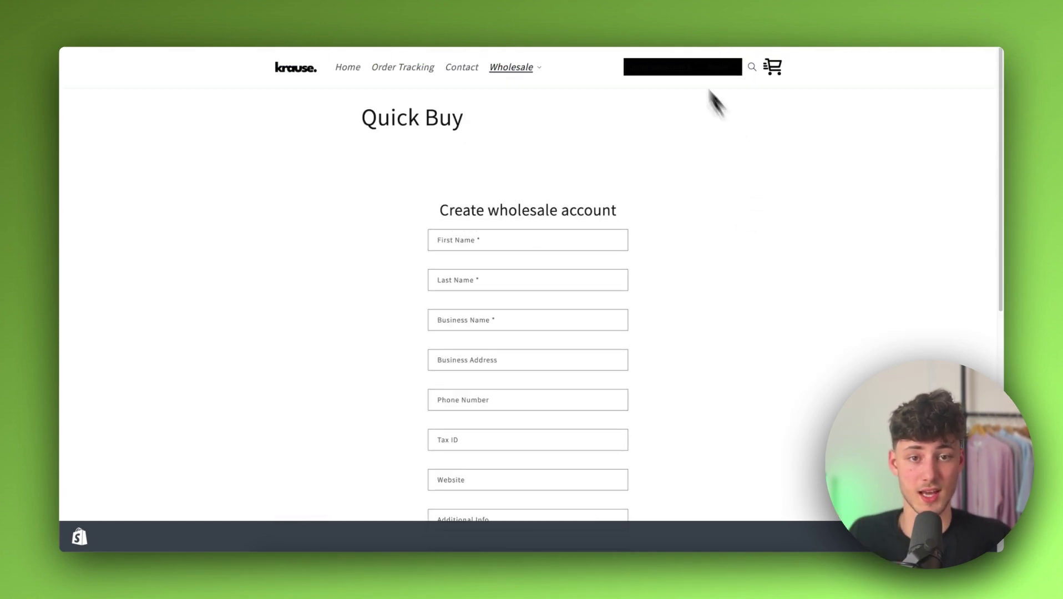
pyautogui.click(678, 33)
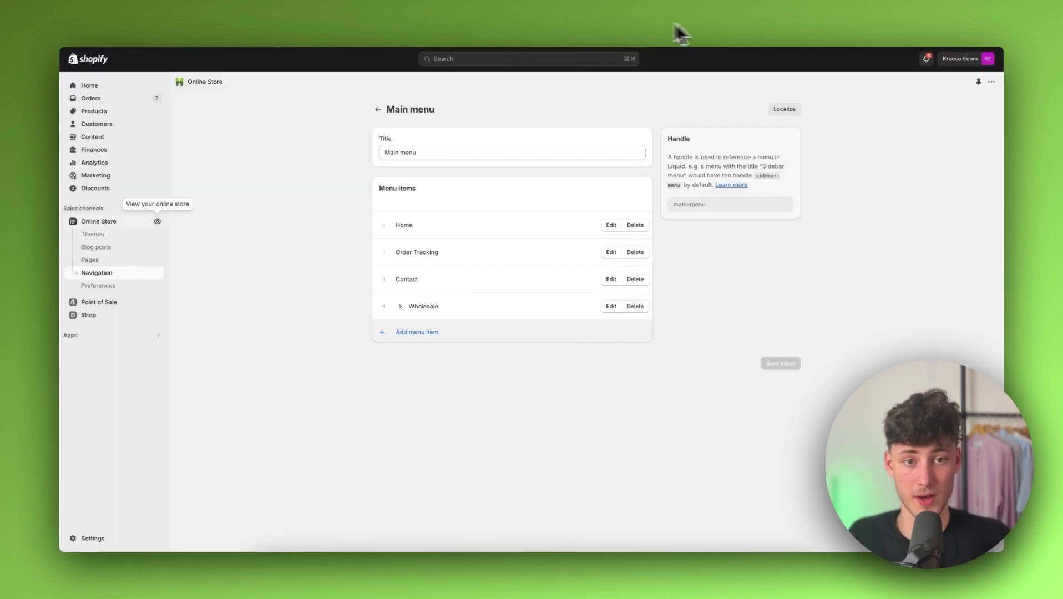
# - Switch to the Process Wholesale app and look at the Create & Assign Discounts step
pyautogui.click(755, 23)
pyautogui.click(587, 12)
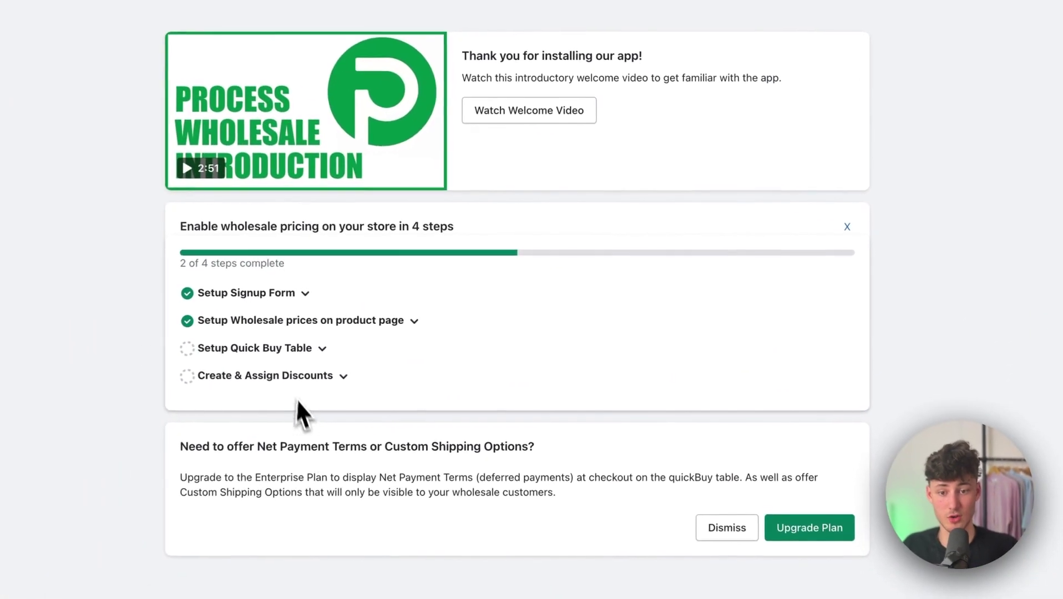
pyautogui.click(453, 349)
pyautogui.click(284, 376)
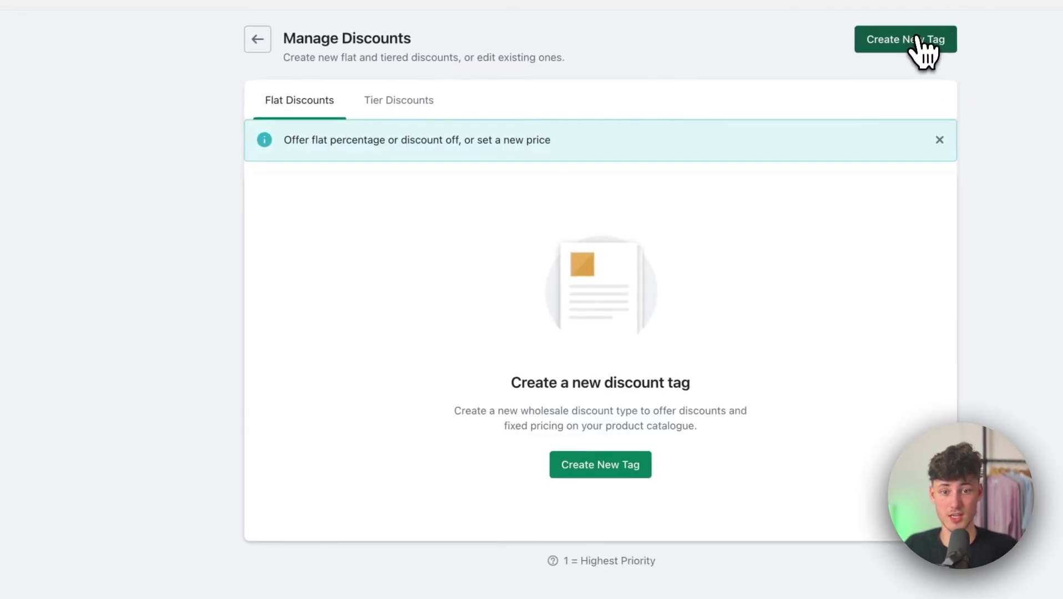
# - Start a new wholesale10 discount tag with a 10 percent amount
pyautogui.click(922, 45)
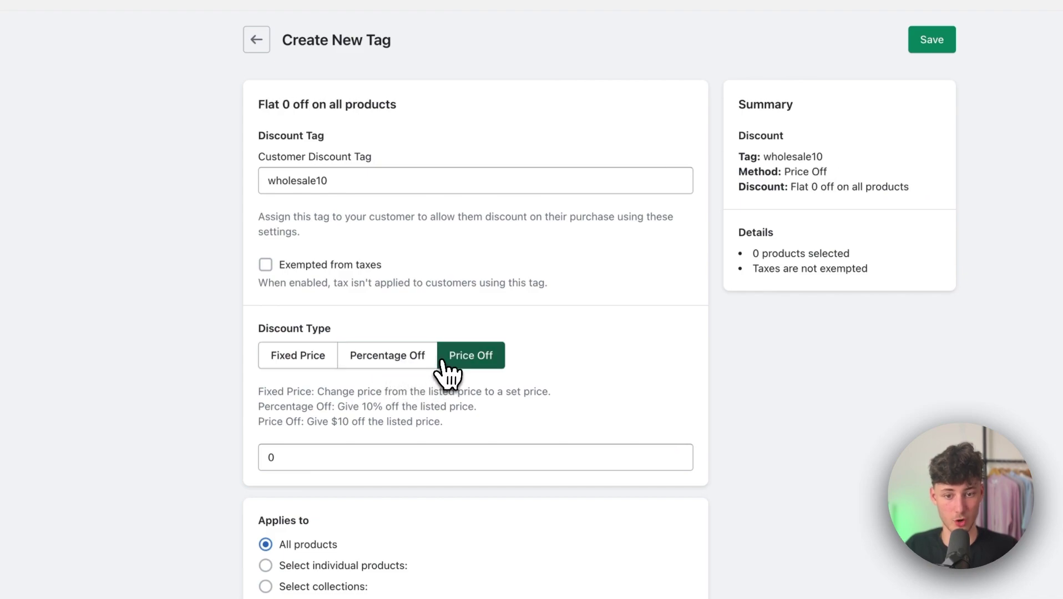
pyautogui.click(308, 457)
pyautogui.write('10')
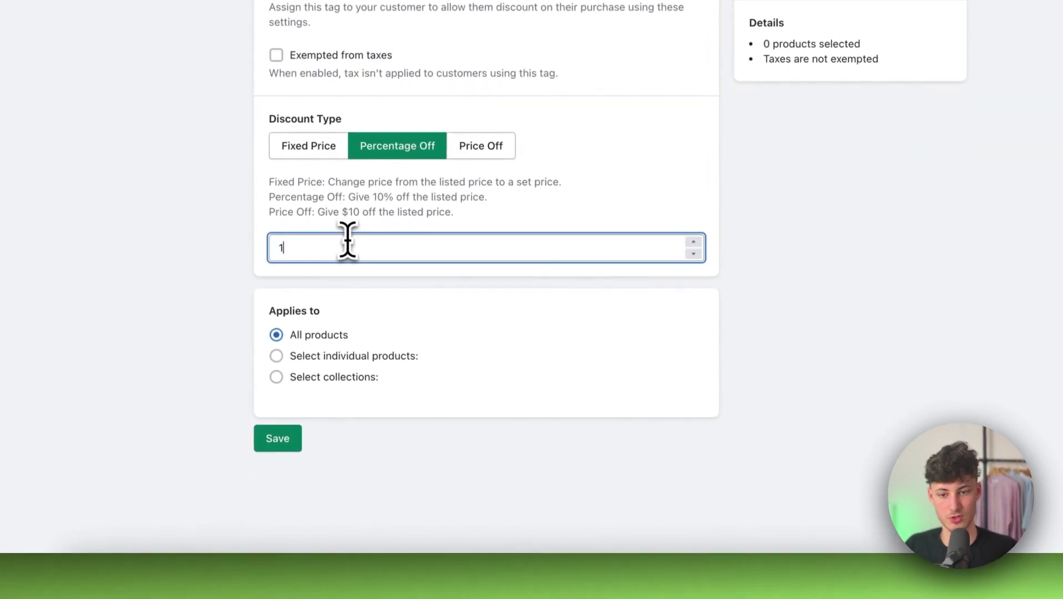
pyautogui.click(134, 172)
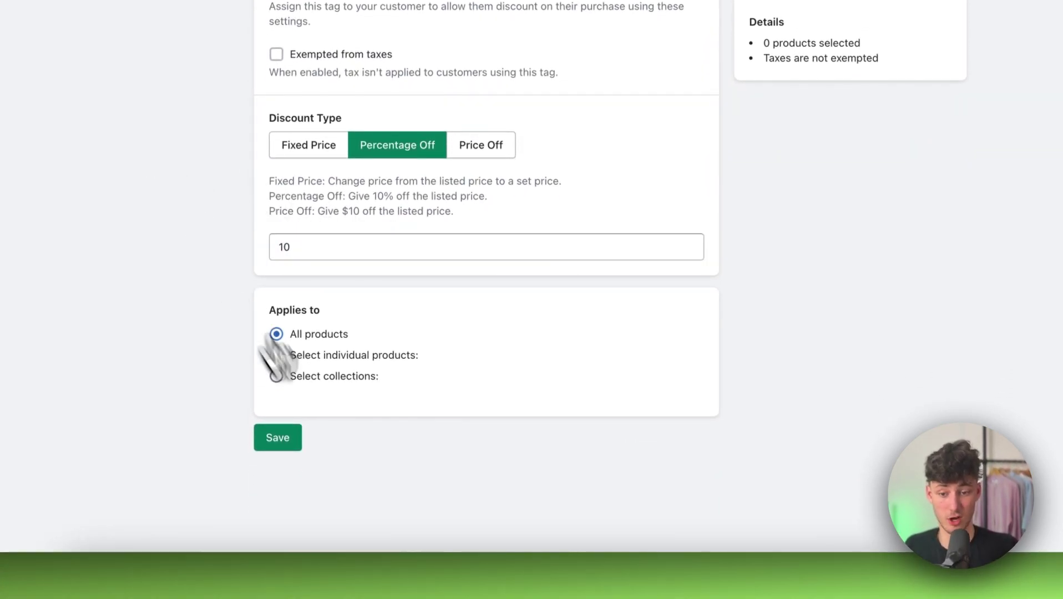
# - Apply the discount to All products, save the tag, and return to the app home
pyautogui.moveTo(281, 341); pyautogui.dragTo(499, 362)
pyautogui.click(463, 361)
pyautogui.click(323, 355)
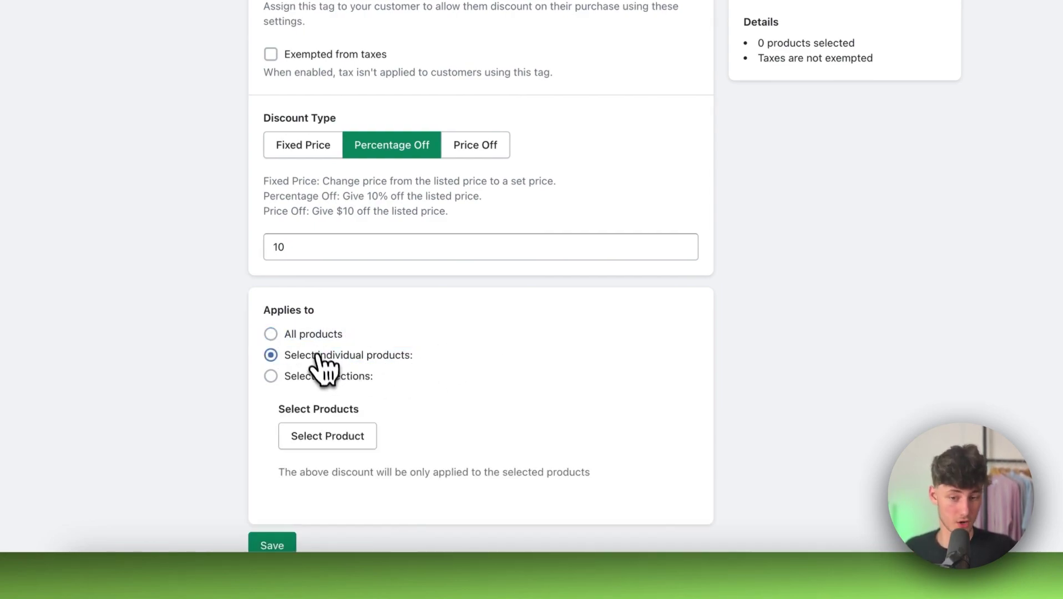
pyautogui.scroll(-1, 411, 355)
pyautogui.click(355, 350)
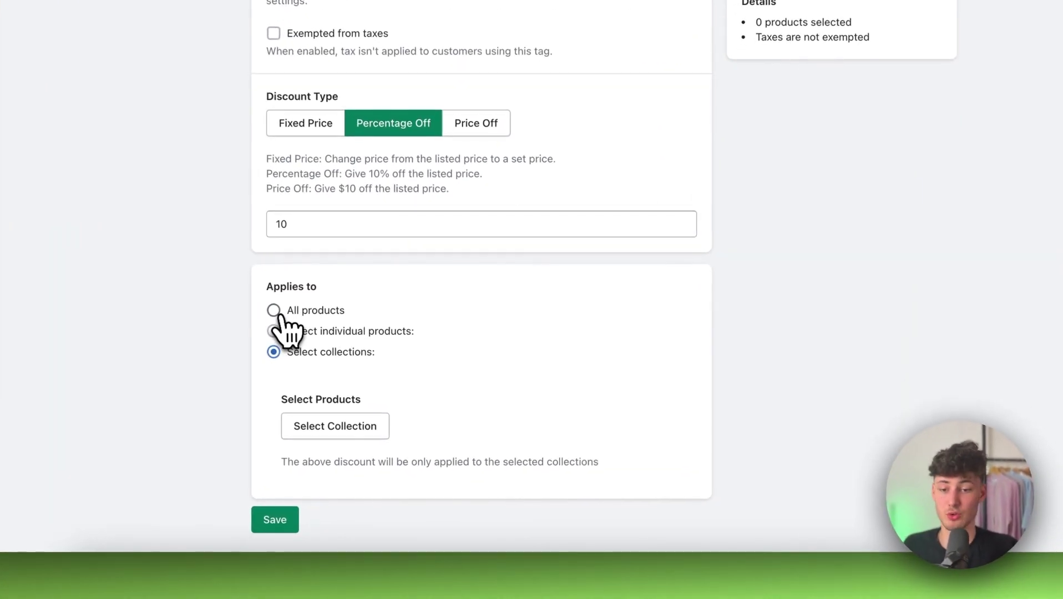
pyautogui.click(274, 310)
pyautogui.click(274, 519)
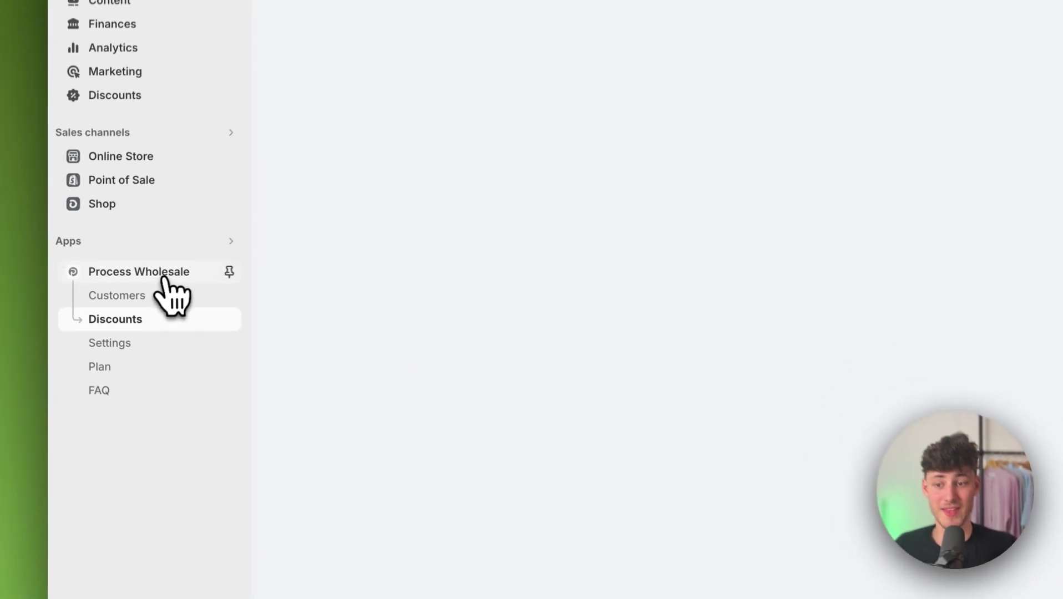
pyautogui.click(164, 277)
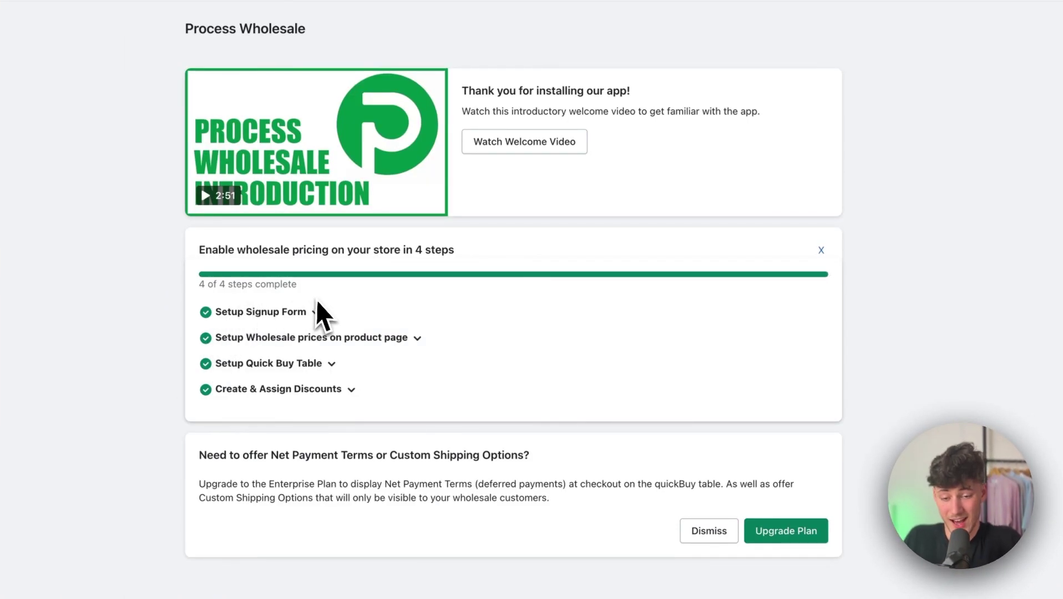